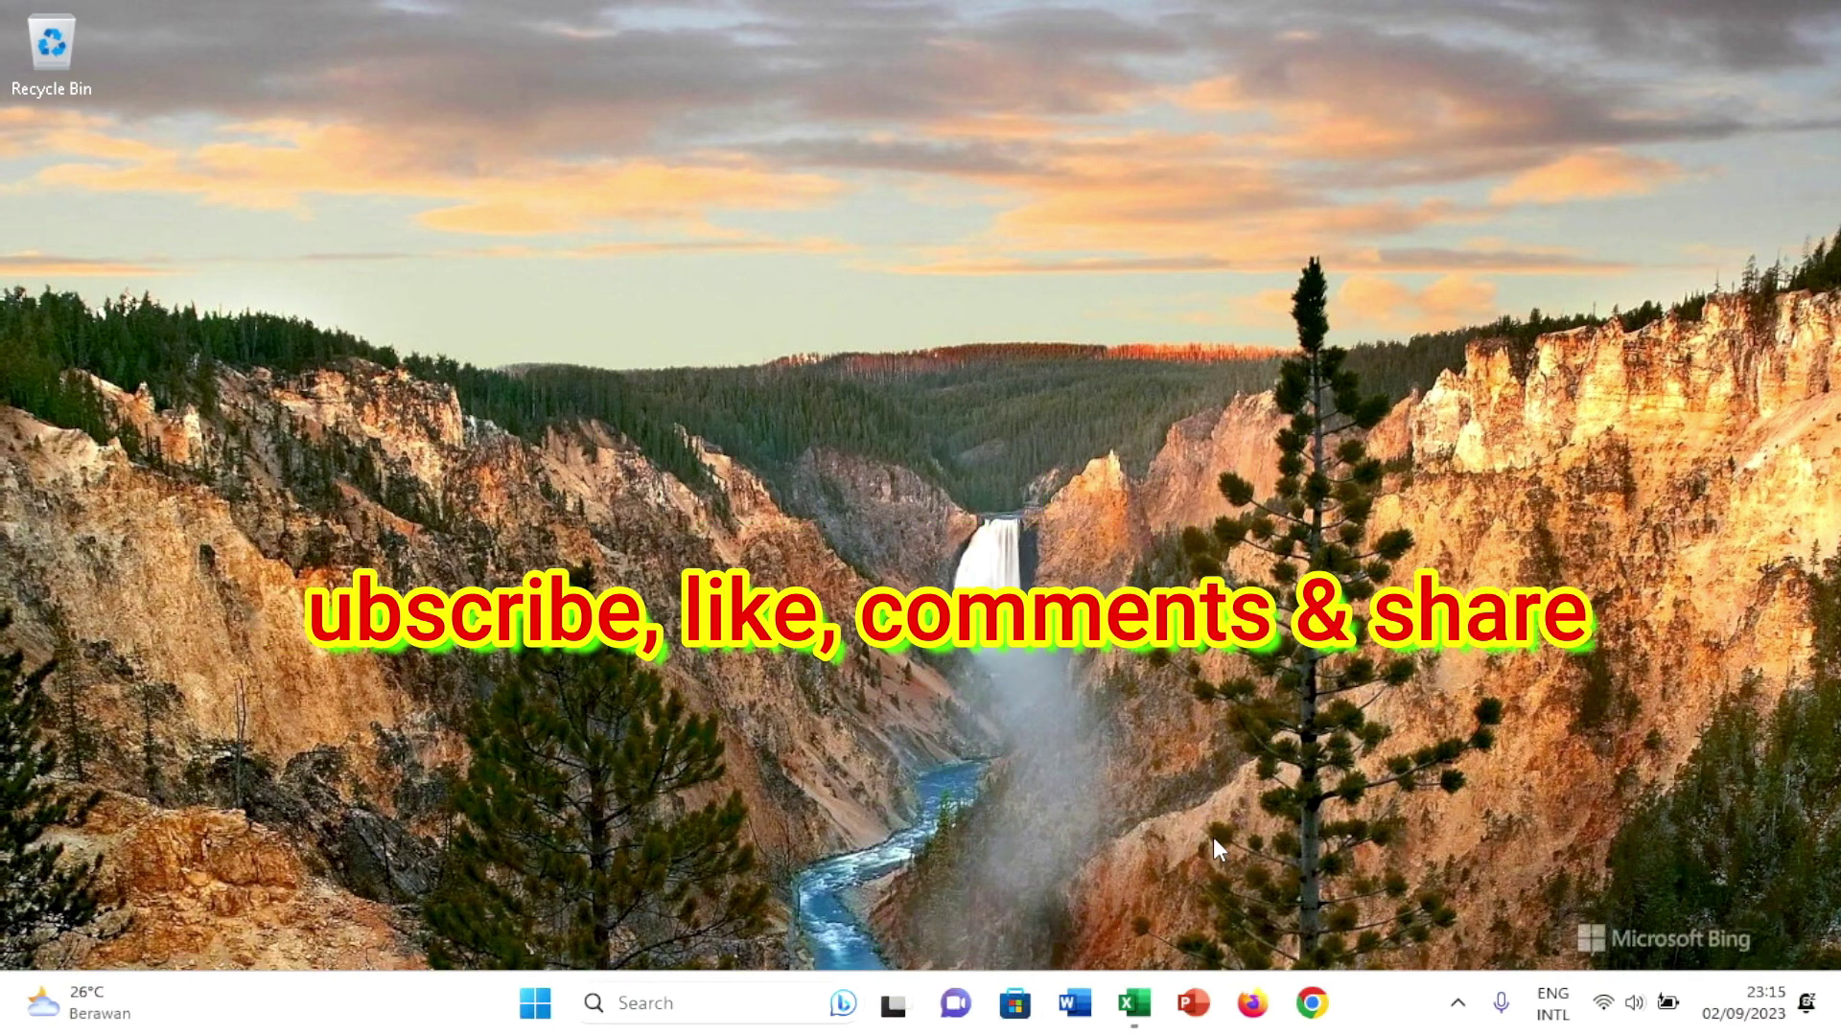
Step: Switch to the Excel workbook and examine the Gaji Pokok amount for each Gol. in the reference table
left_click(1137, 1007)
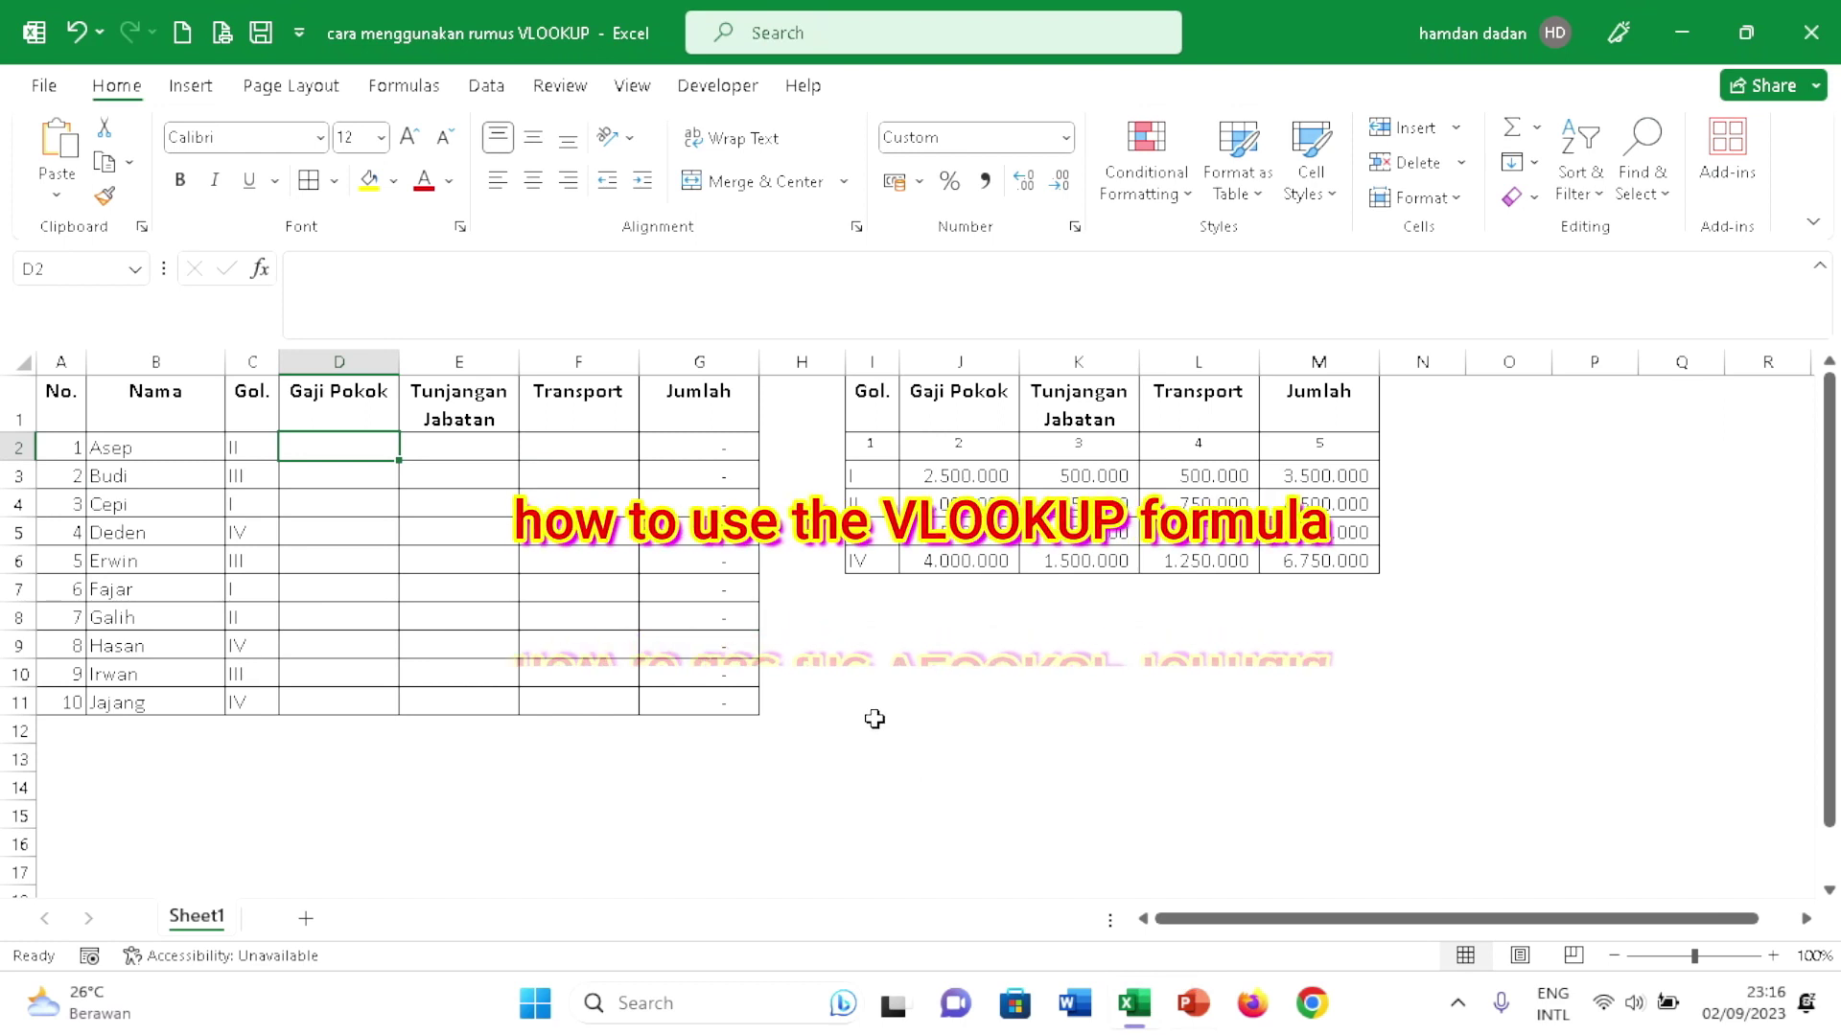
left_click(874, 414)
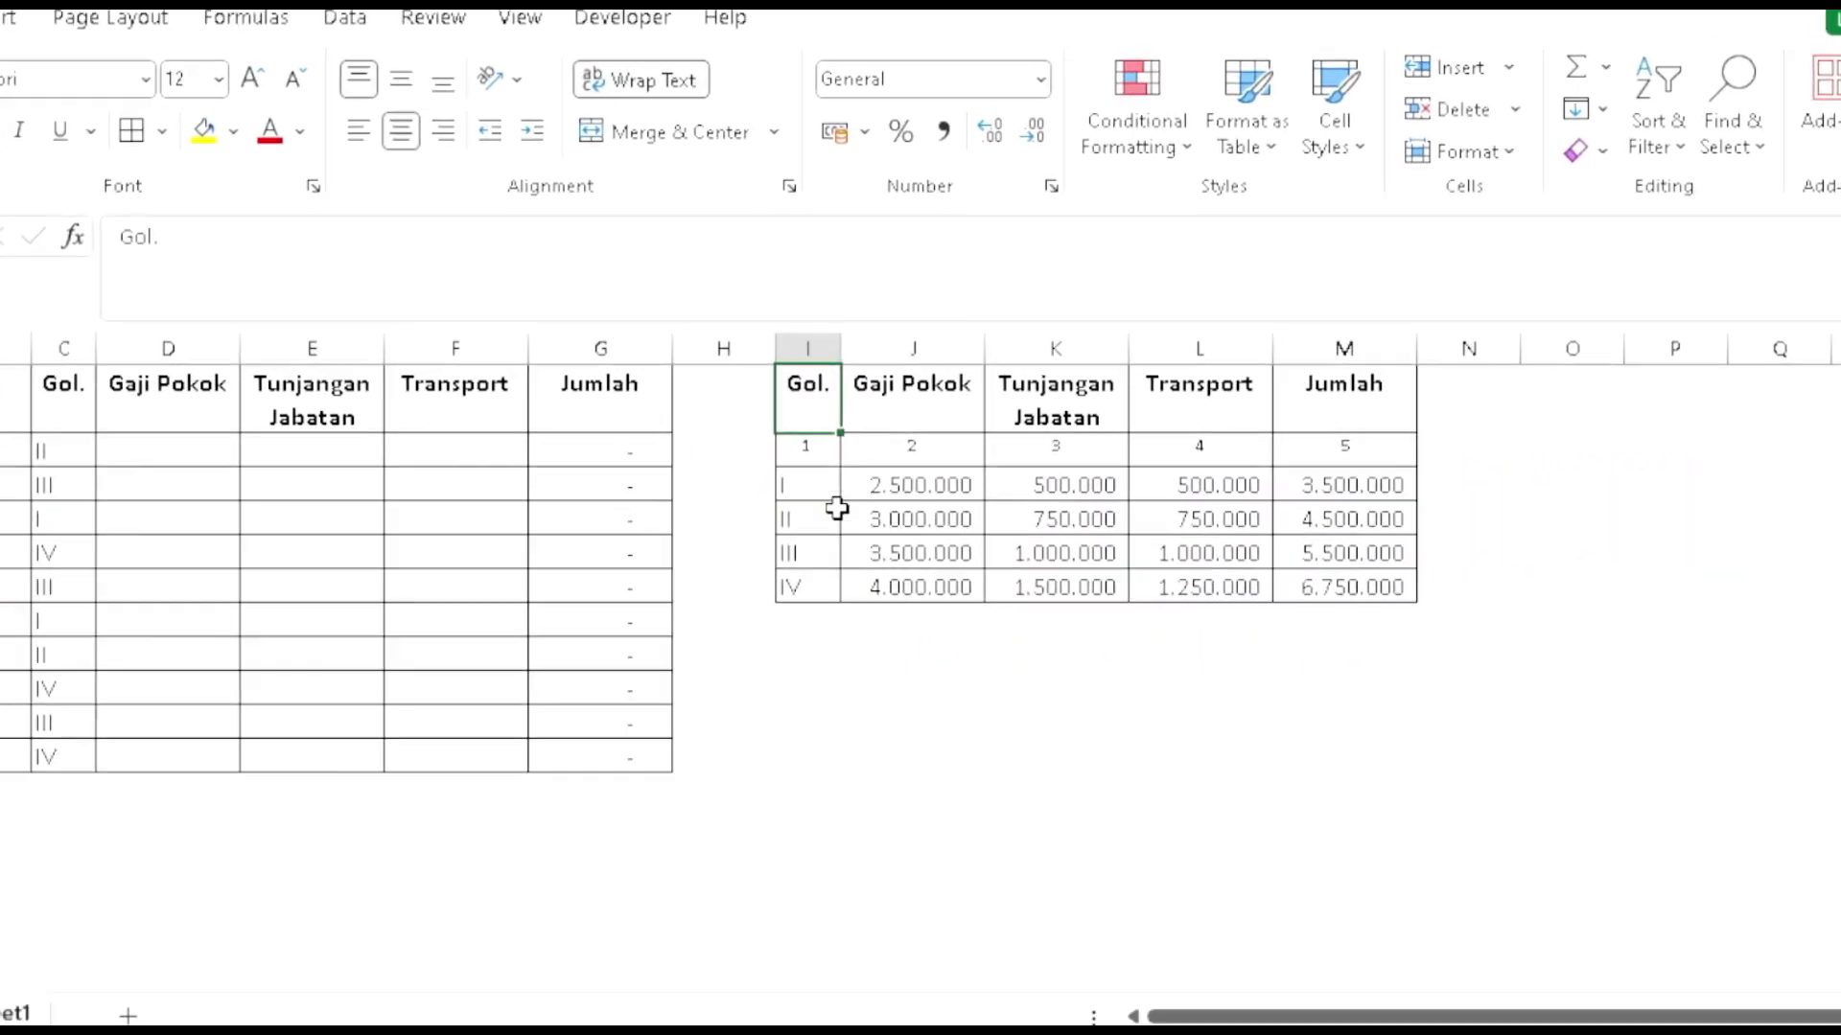
left_click(695, 505)
left_click(815, 503)
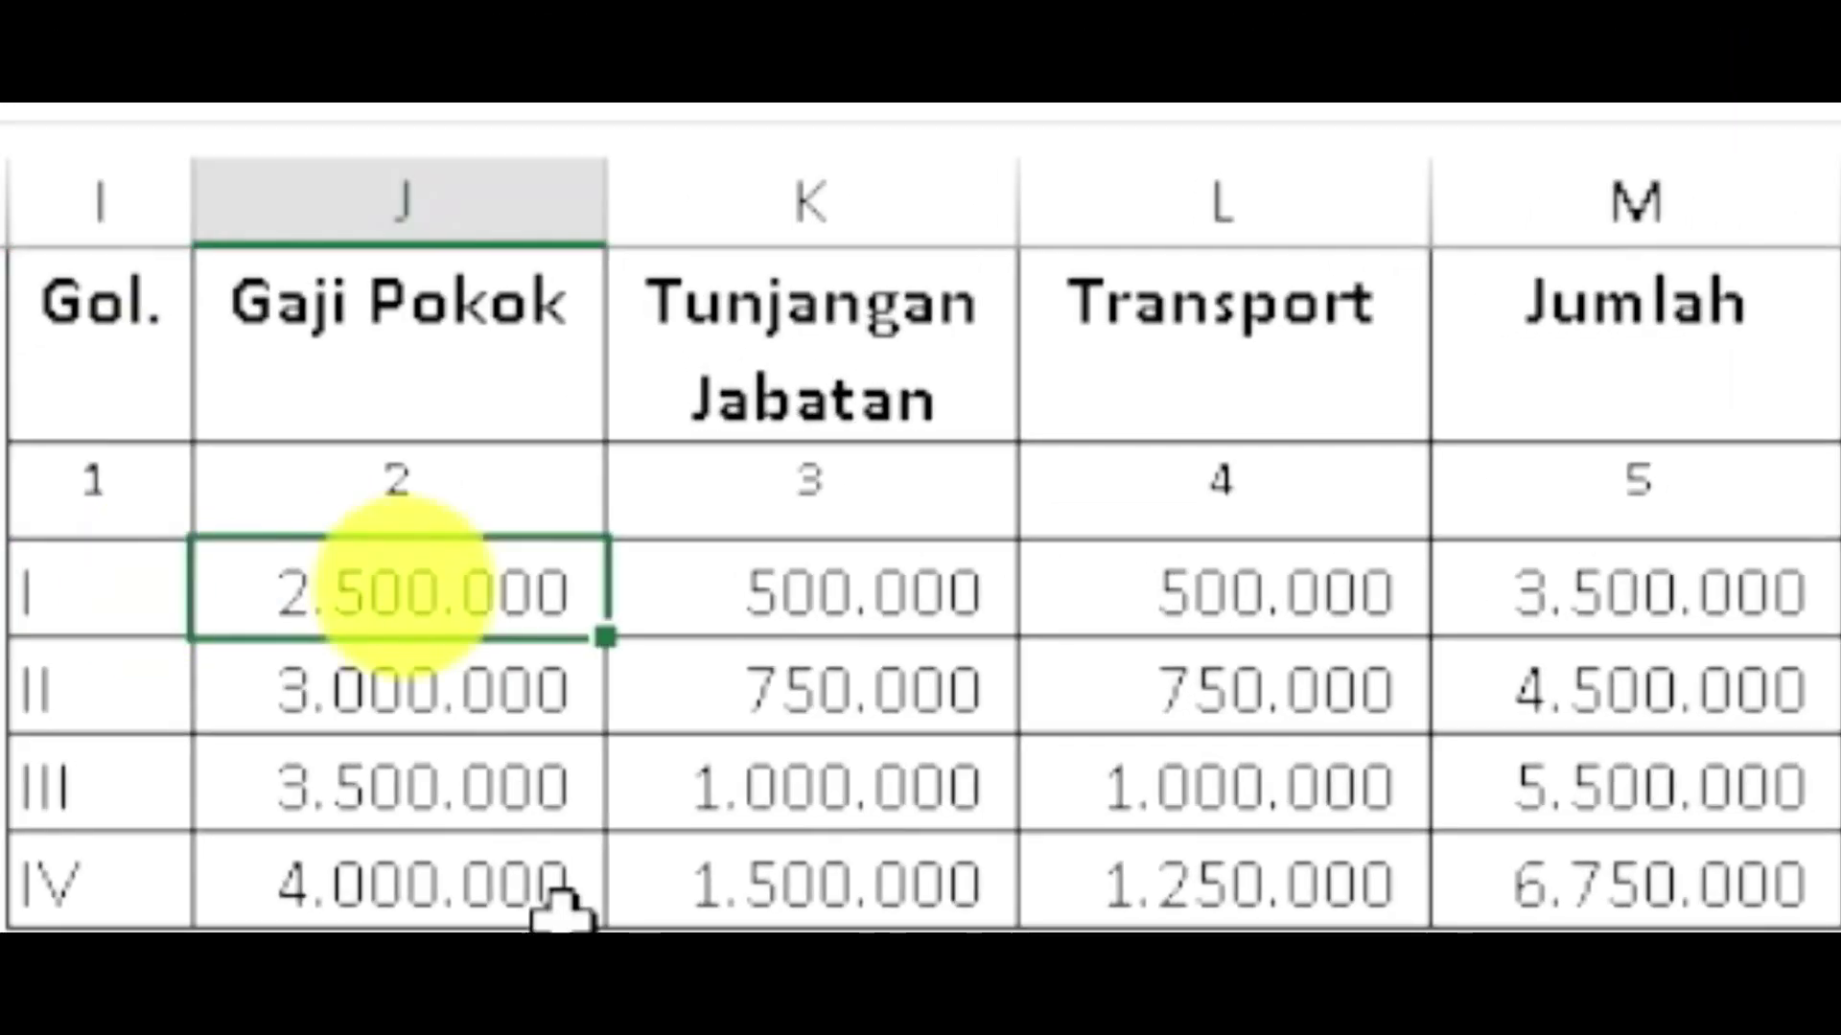
left_click(82, 710)
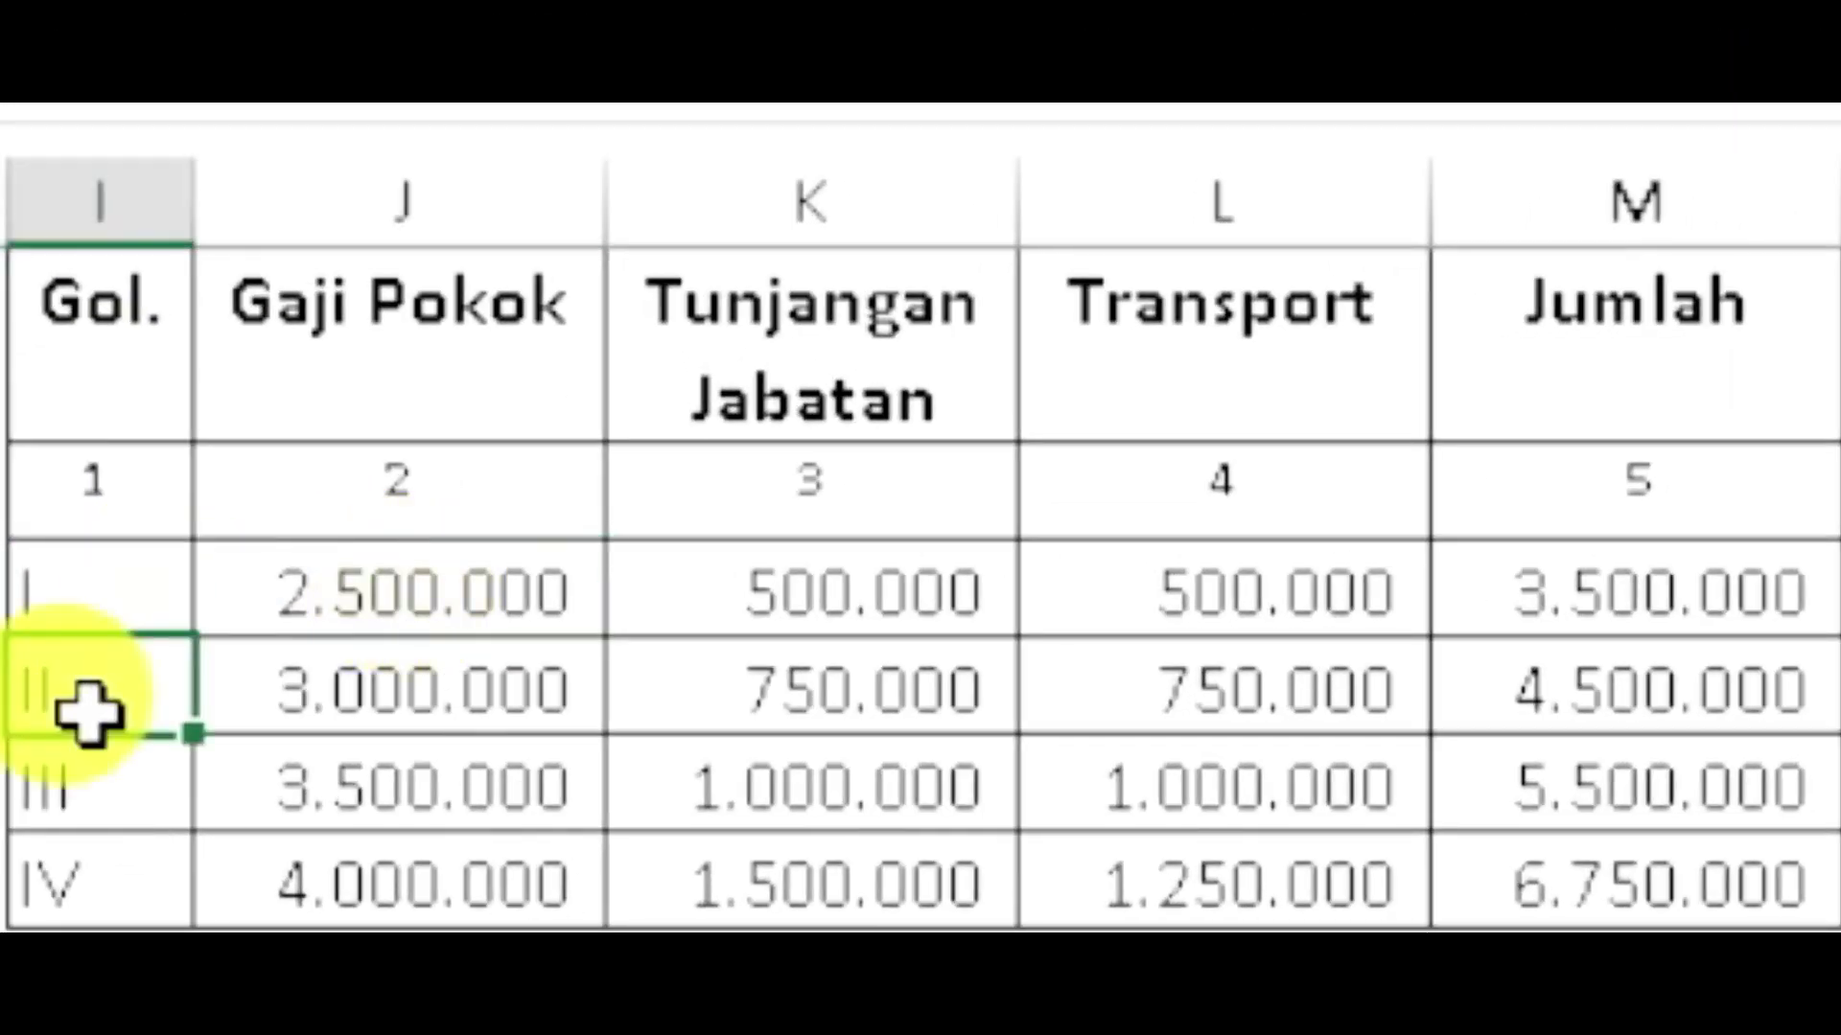
left_click(388, 705)
left_click(80, 800)
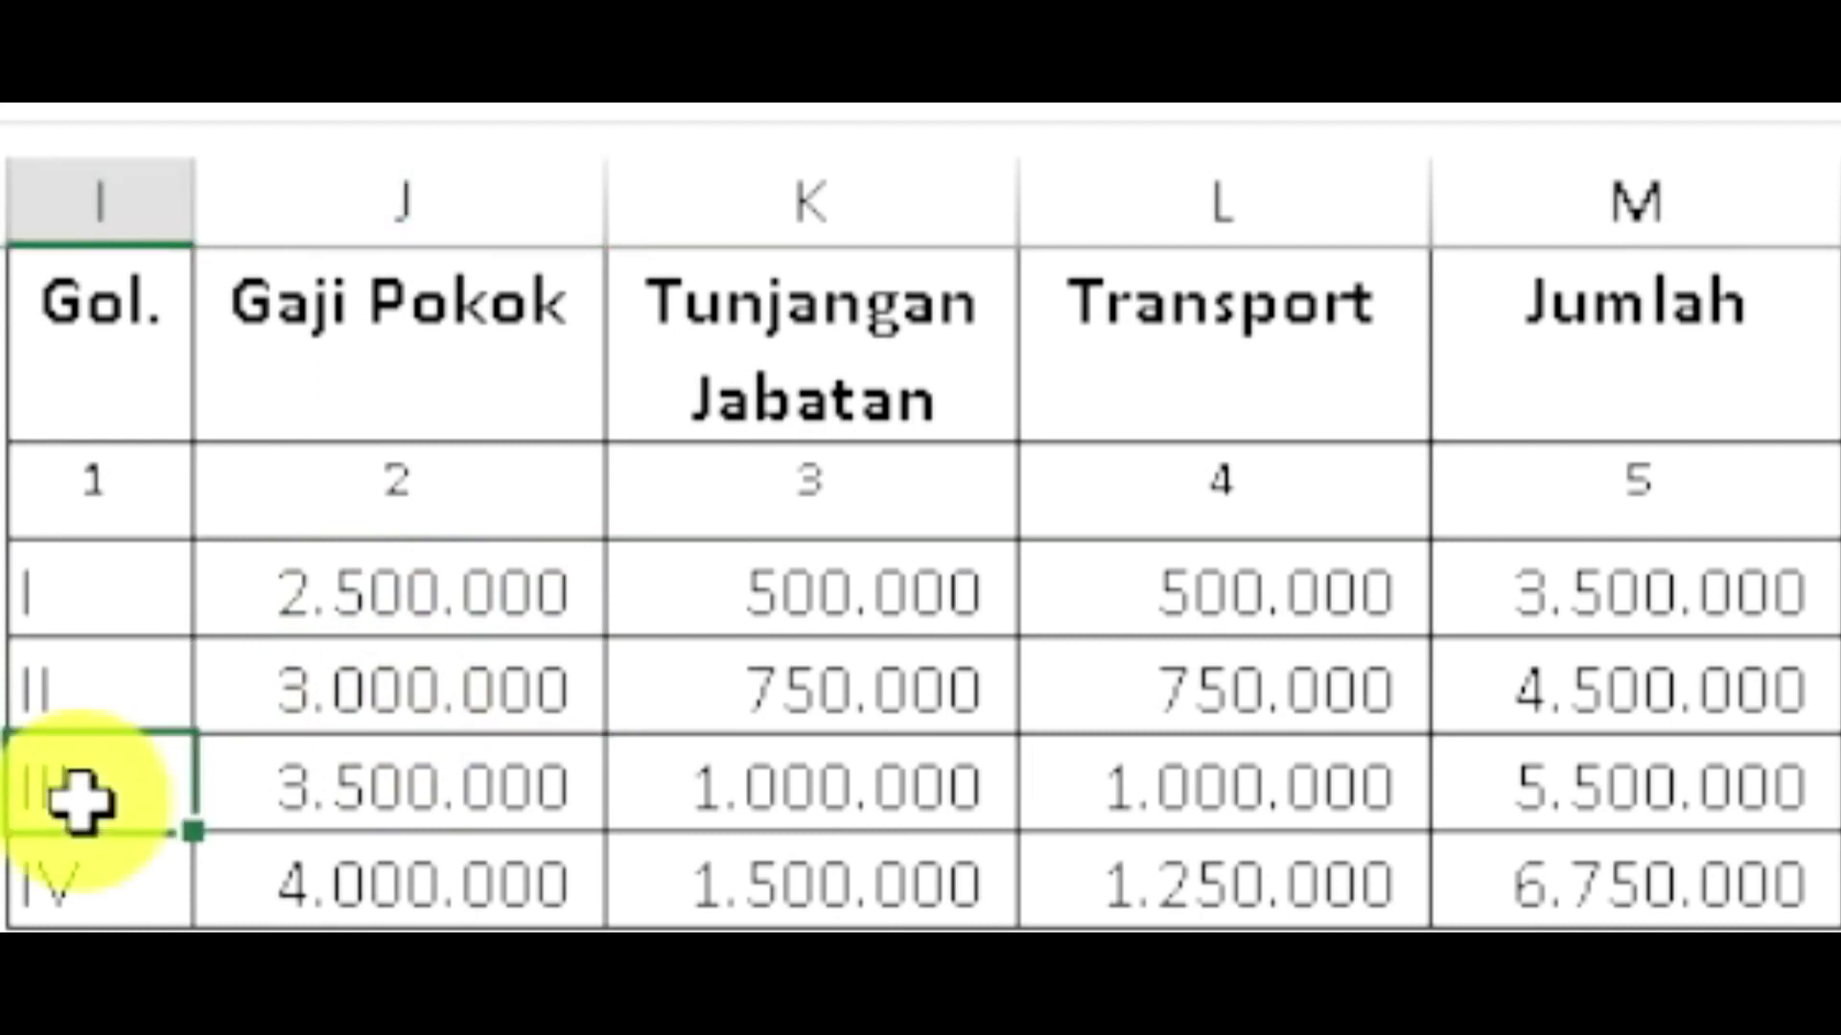
left_click(451, 774)
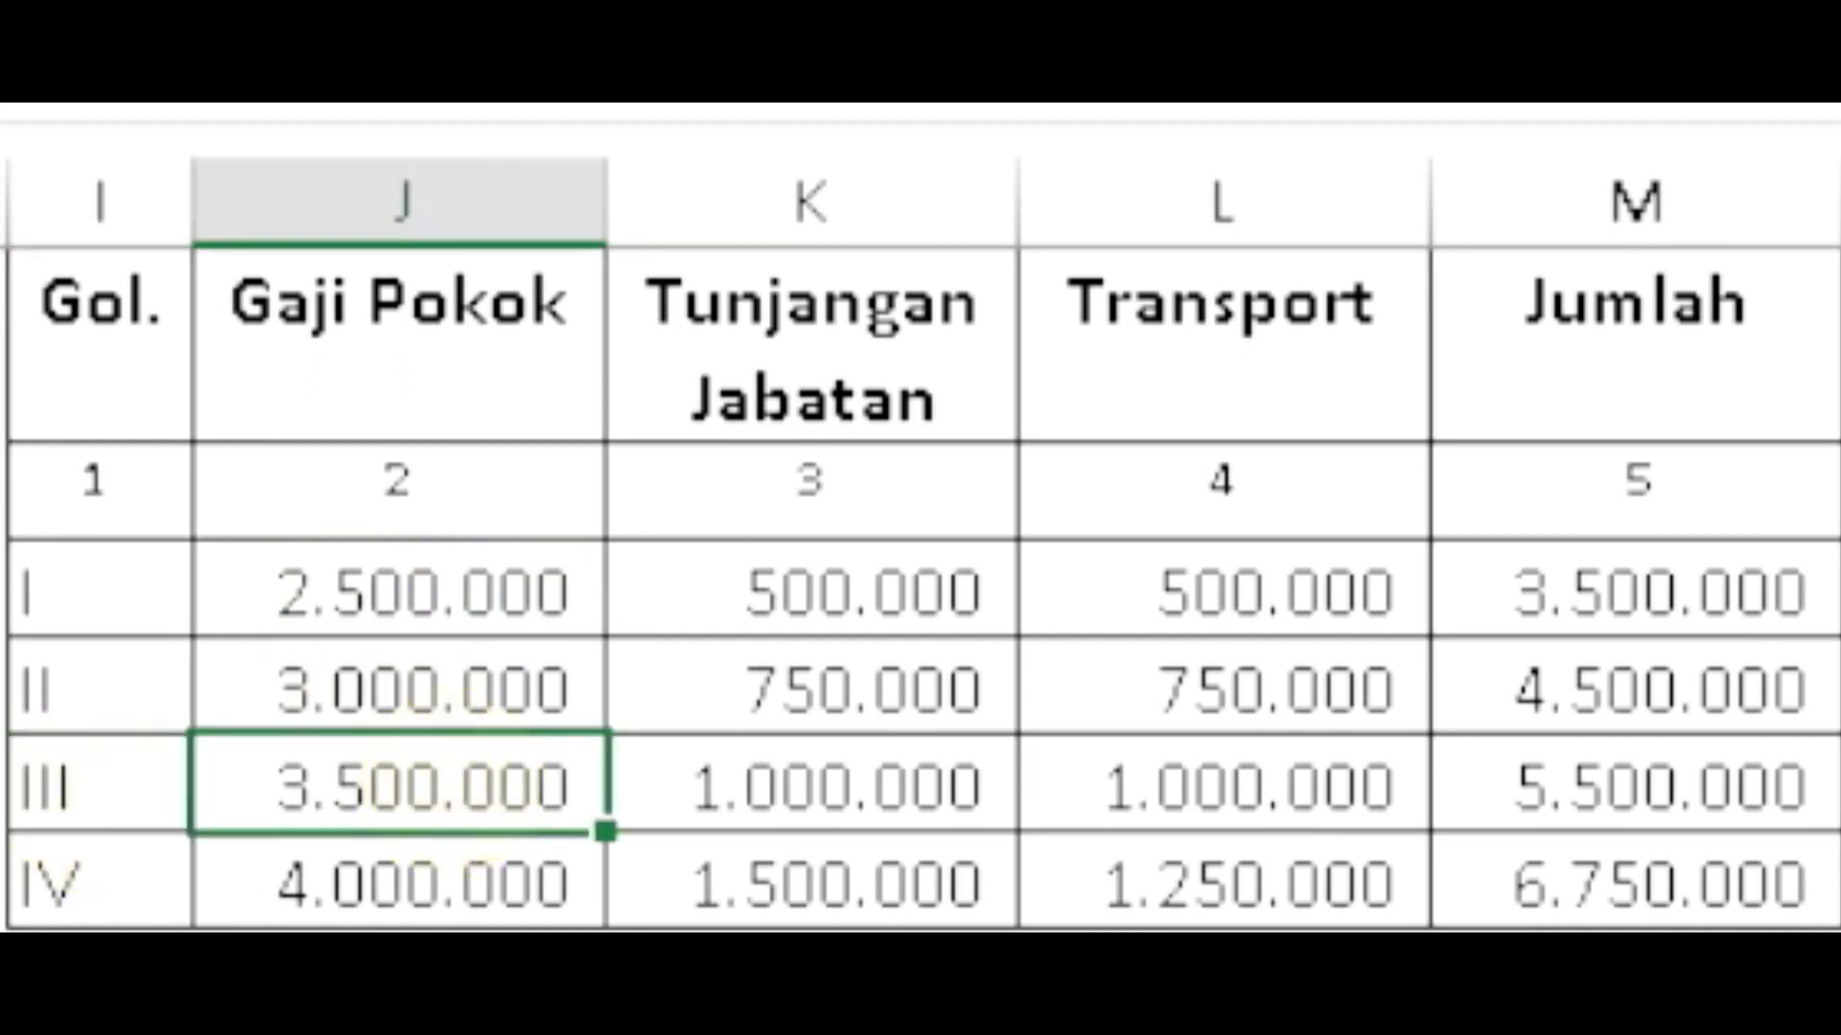
left_click(103, 883)
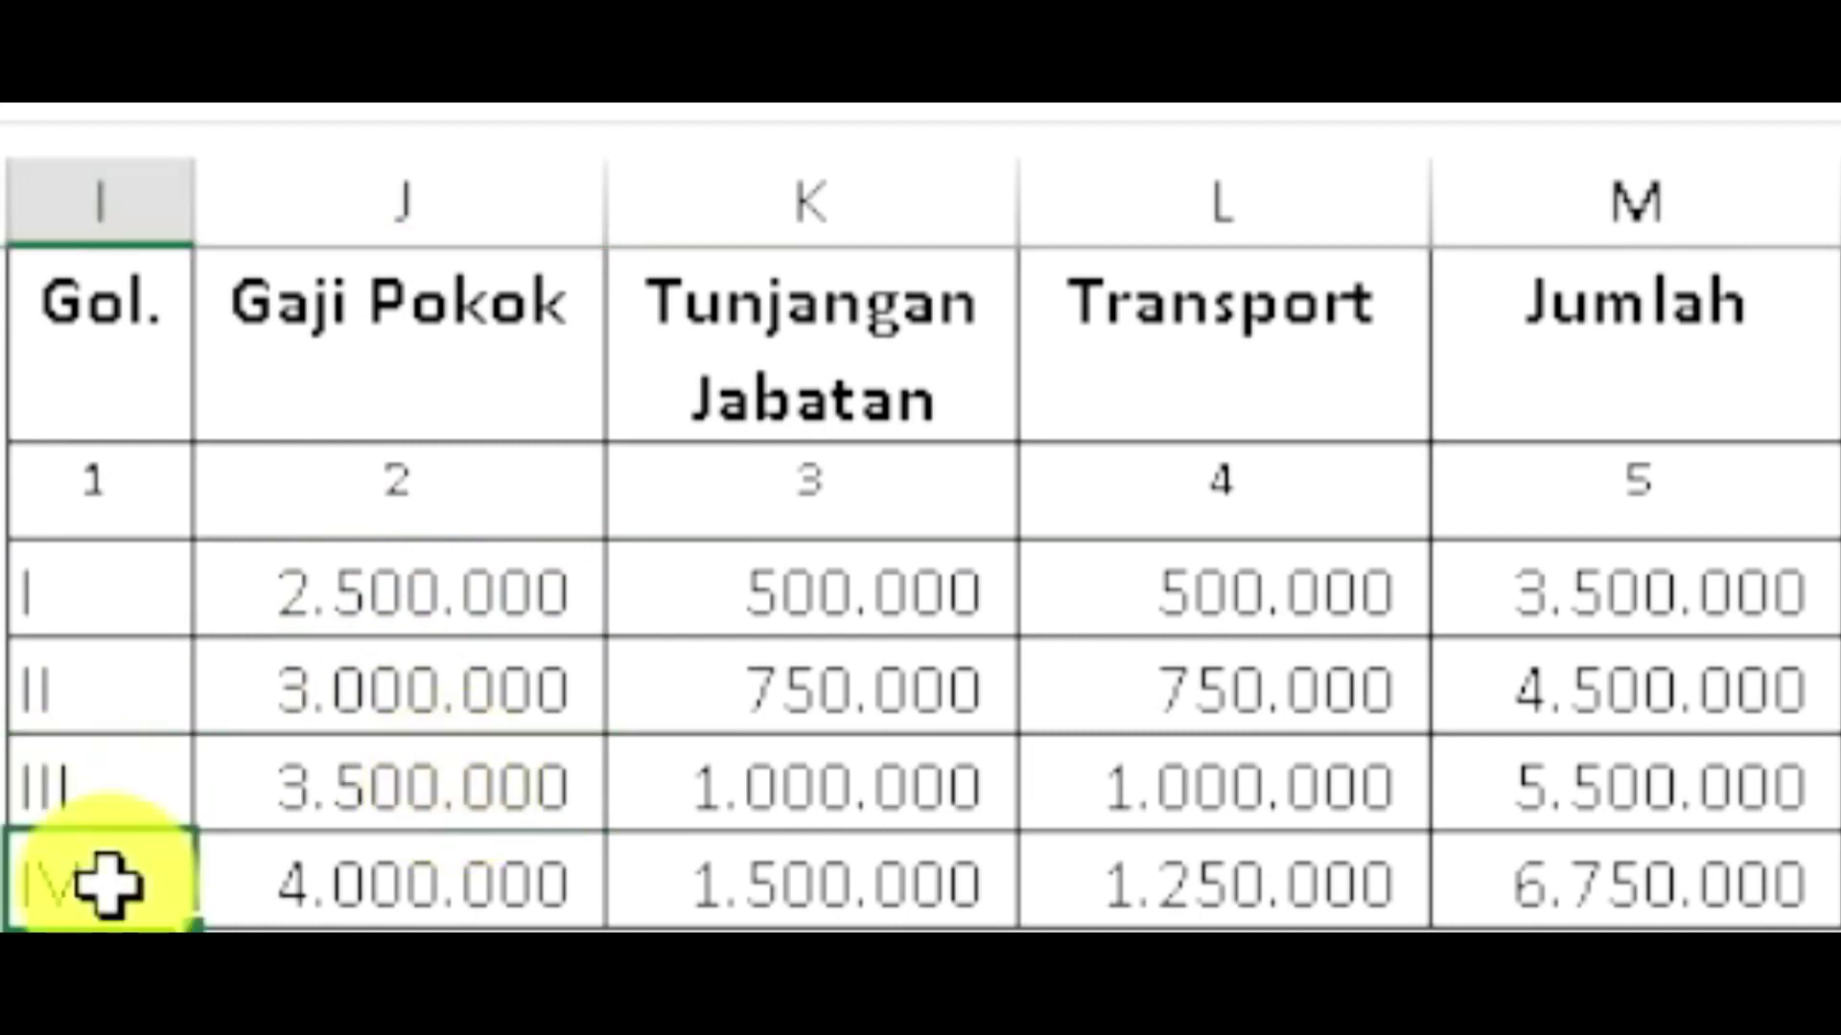
left_click(500, 897)
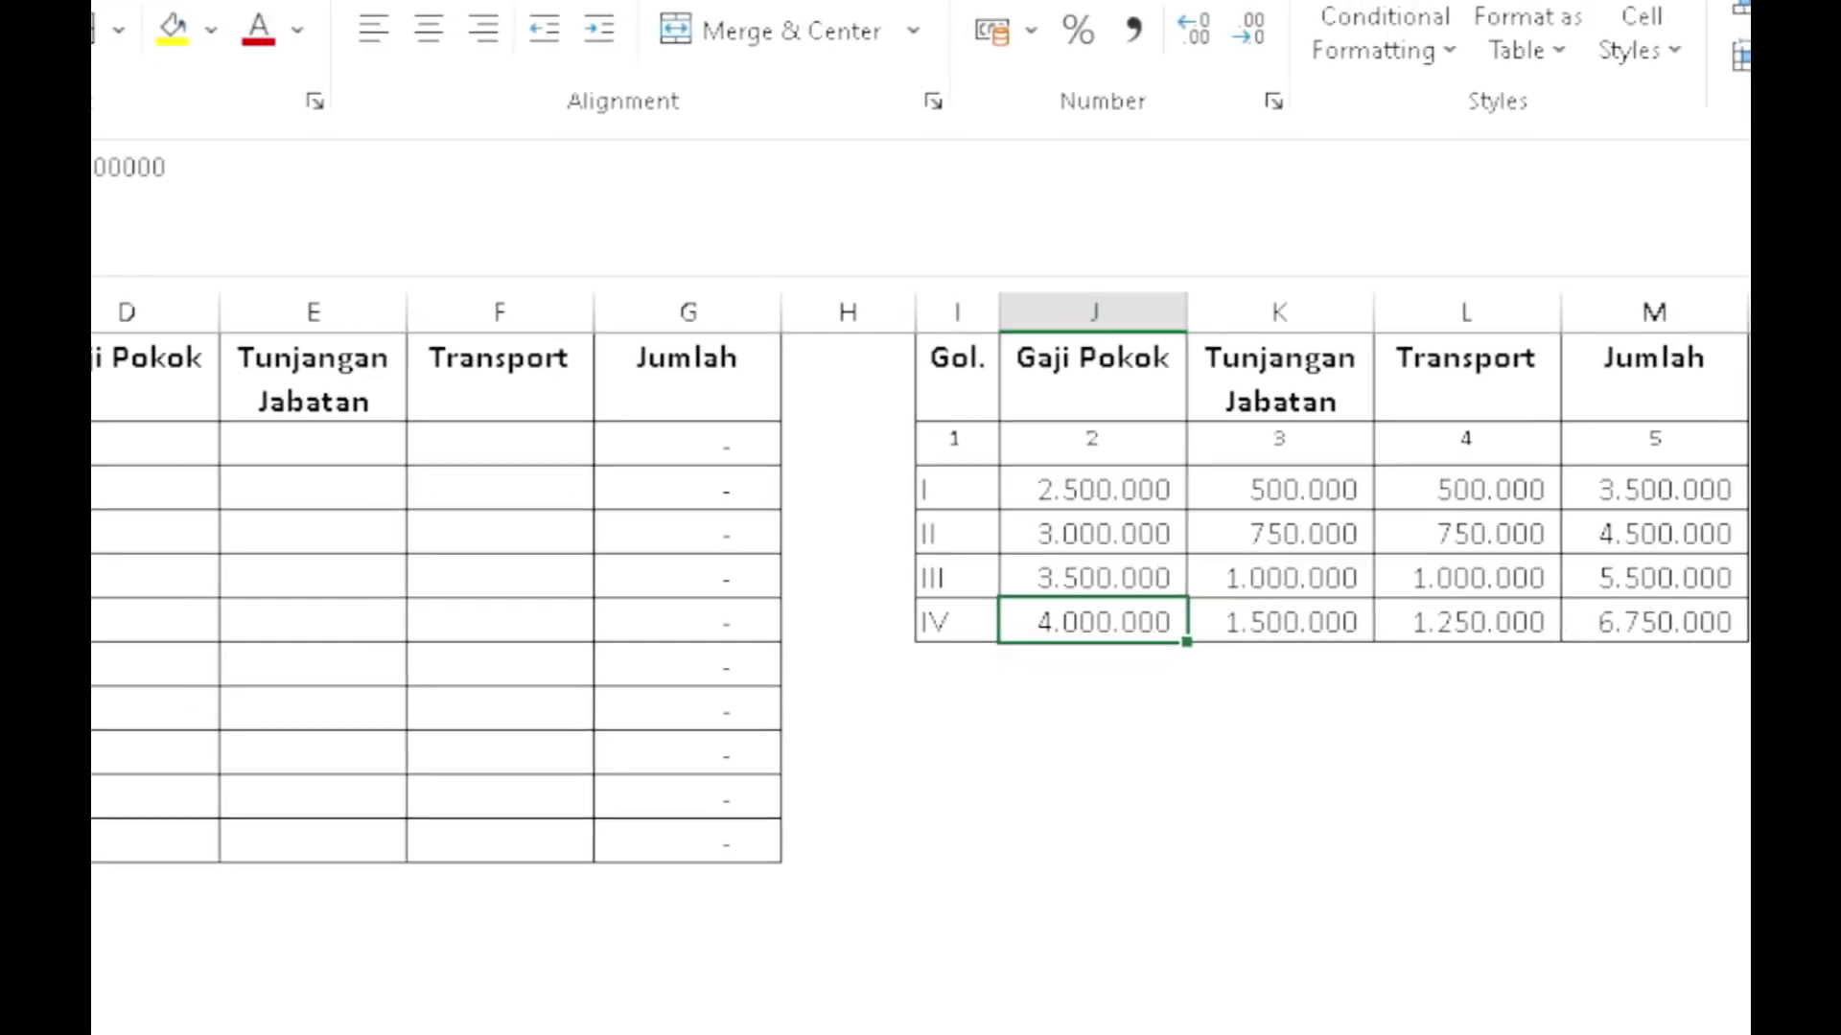
left_click(266, 443)
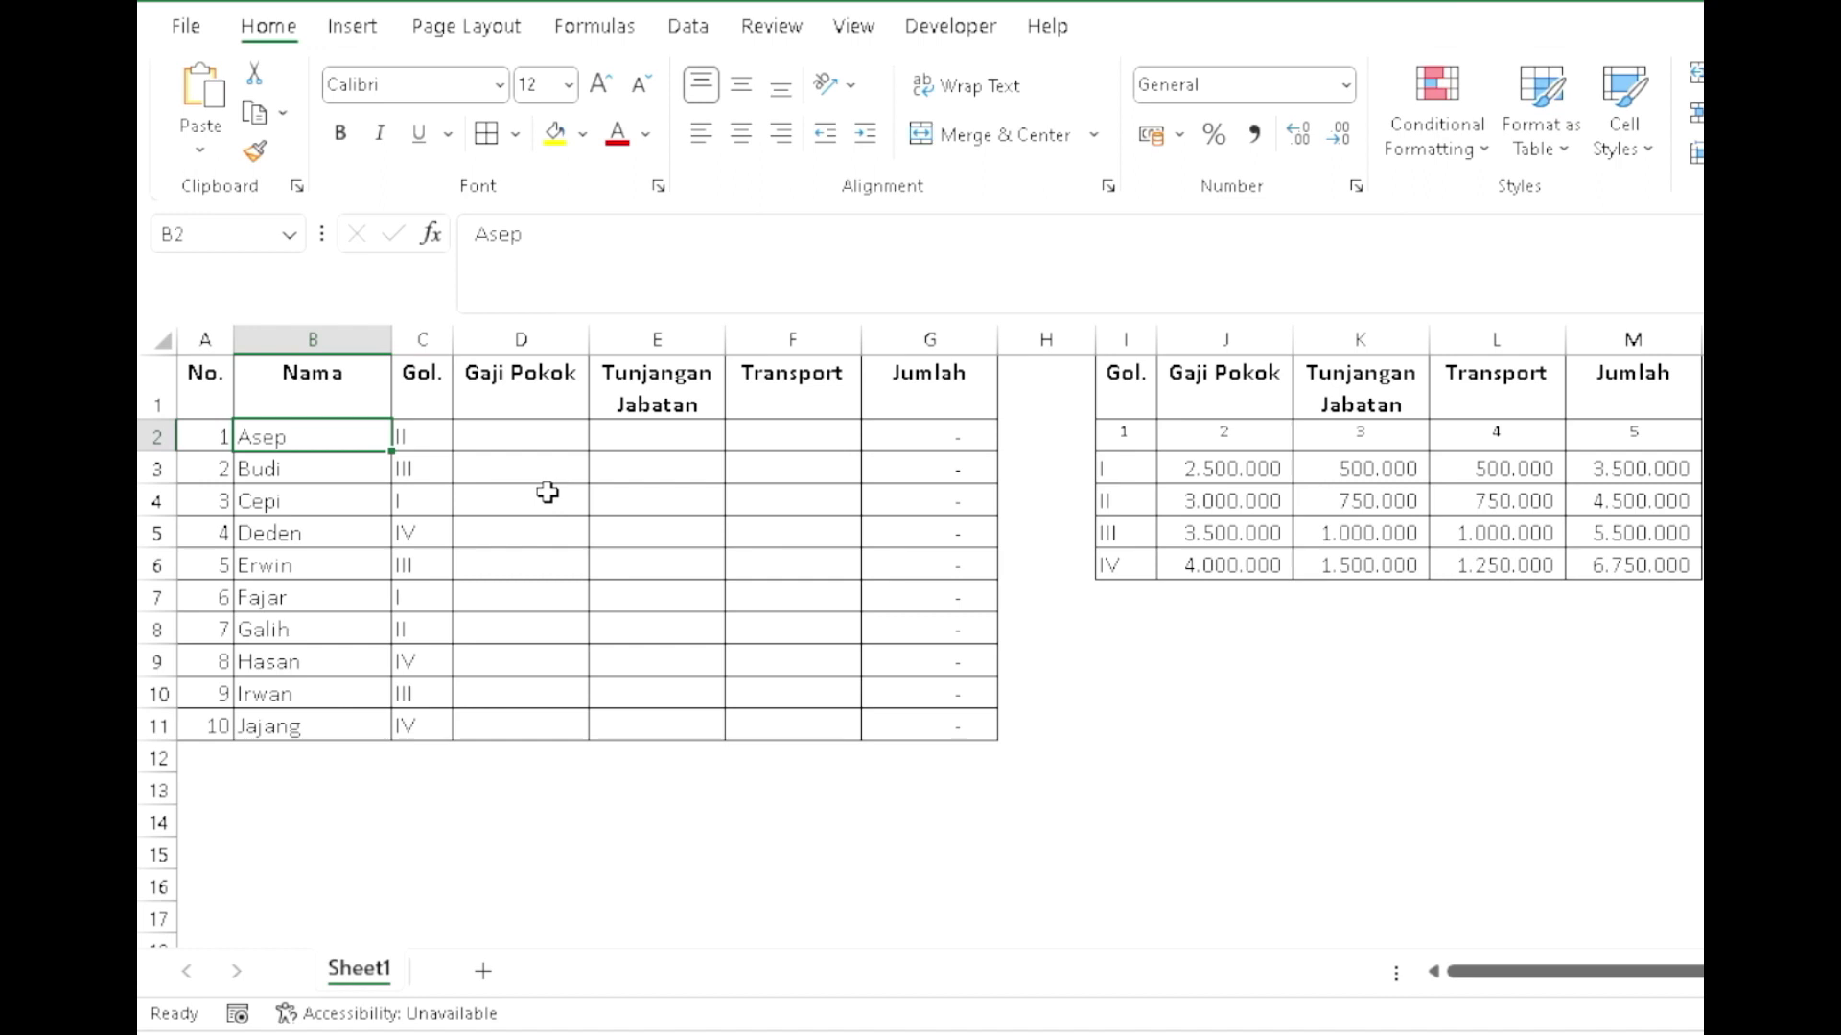
key("Right")
key("Right")
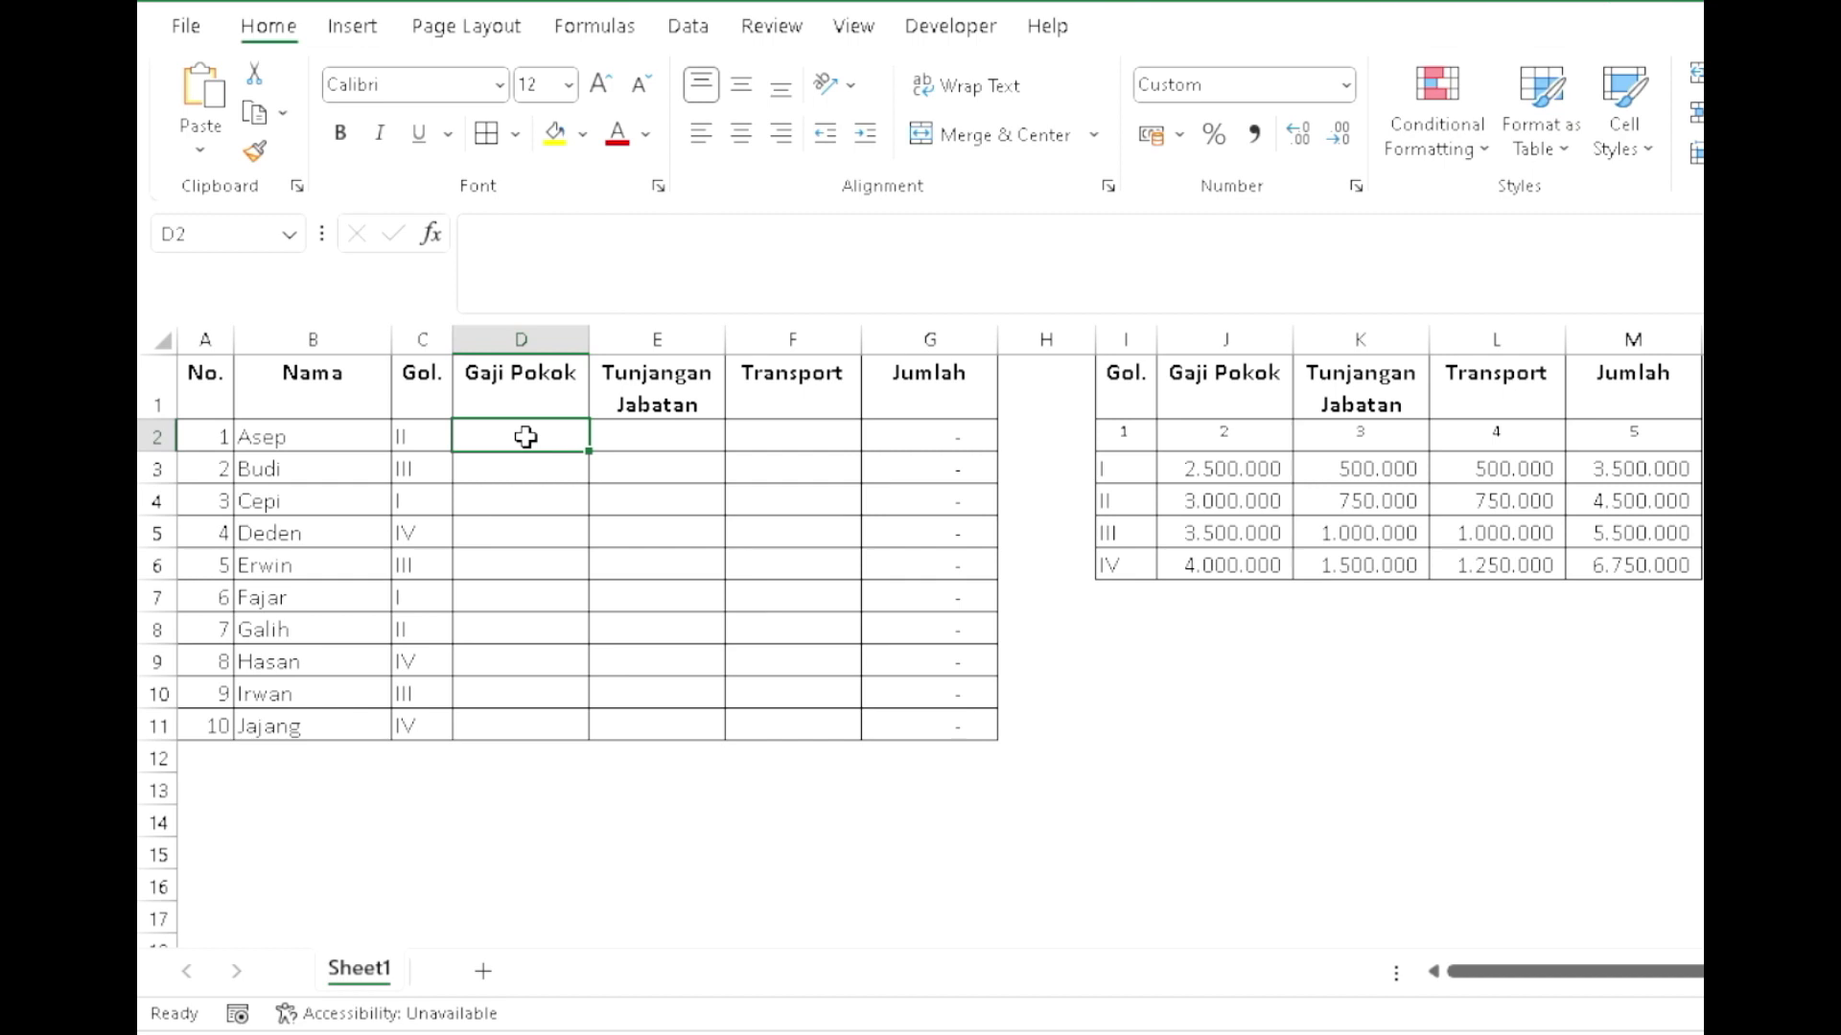
type("=vloo")
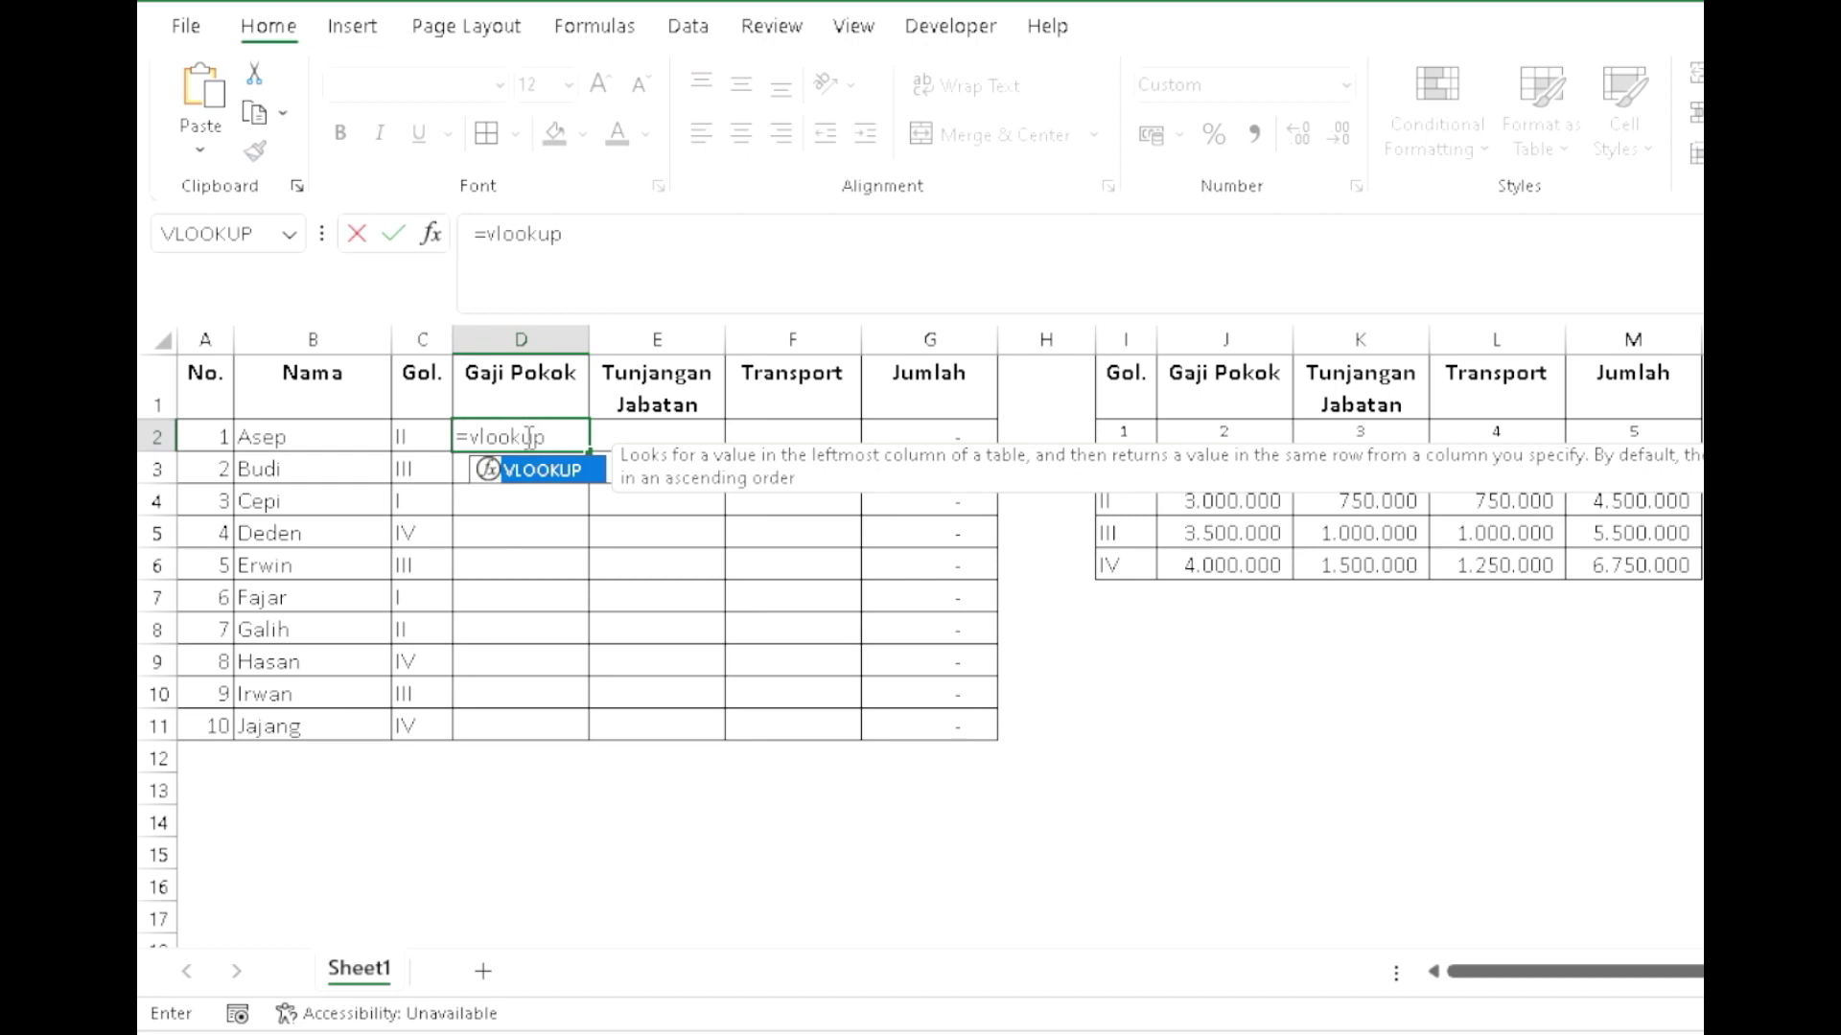
type("kup")
key("Escape")
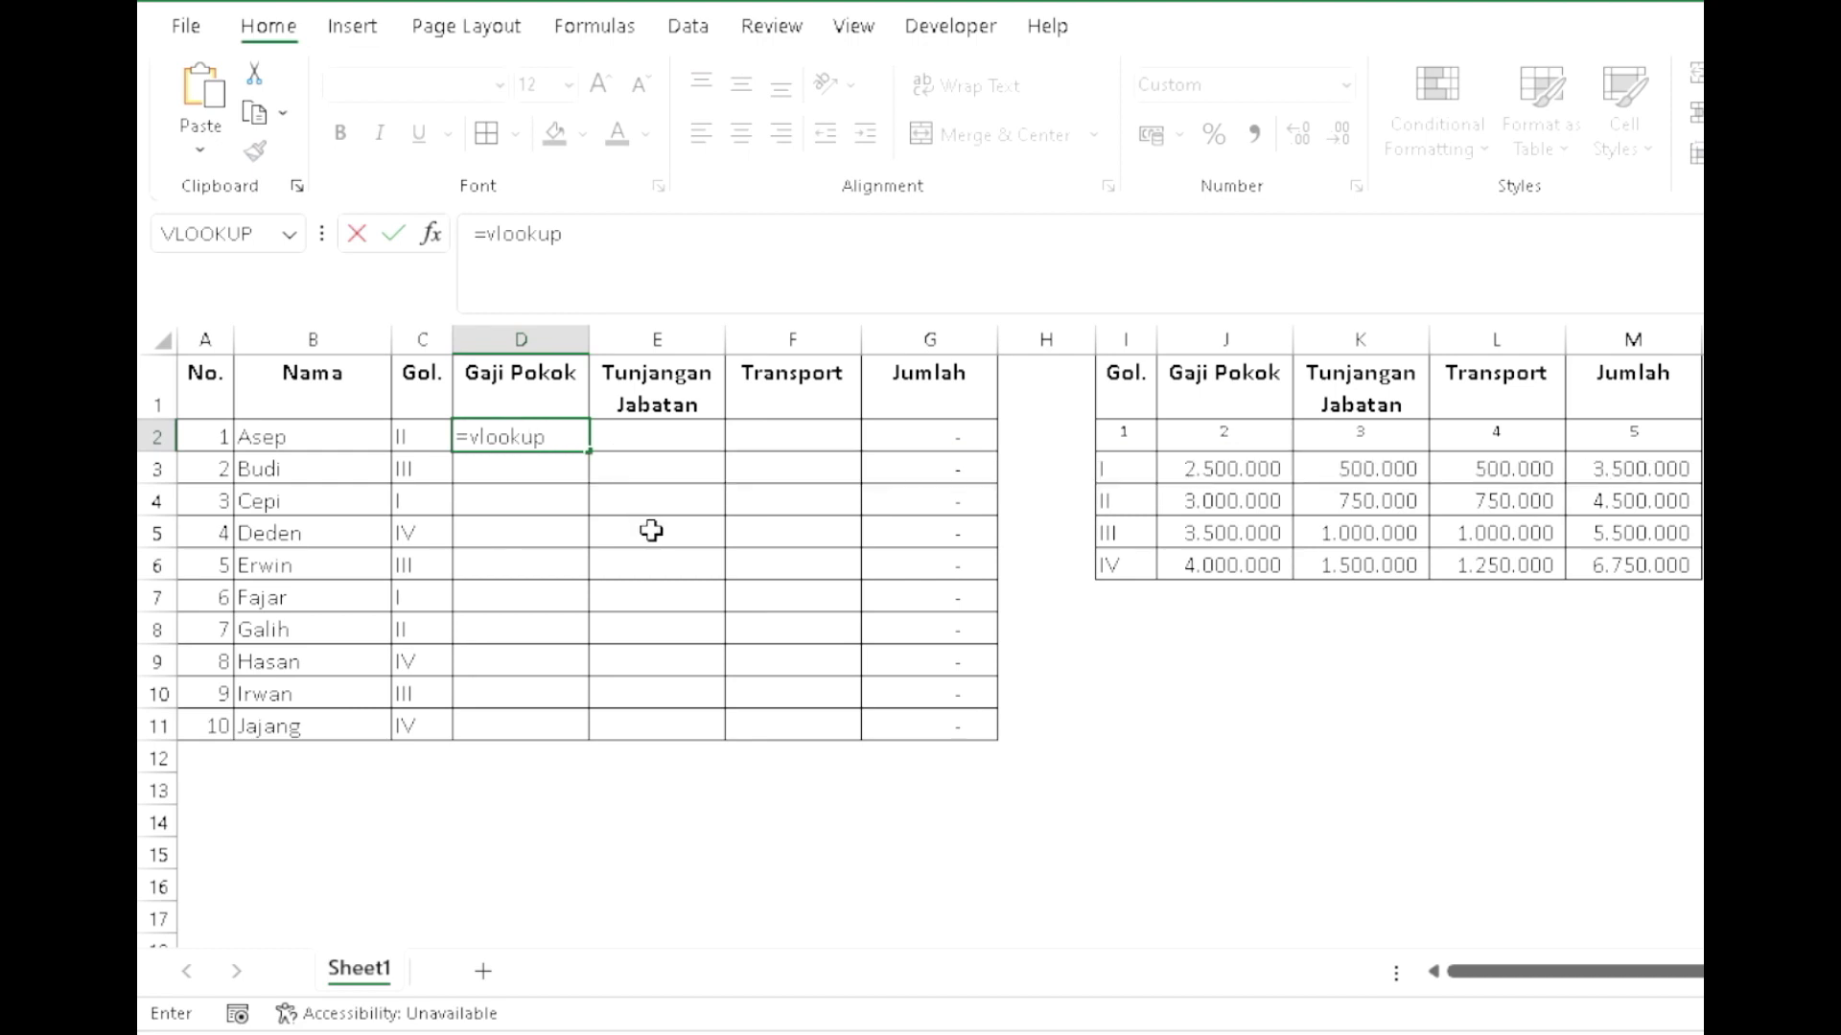
key("Escape")
Step: Insert the VLOOKUP function from the Lookup & Reference library in Gaji Pokok cell D2, with C2 as the Lookup_value
left_click(602, 30)
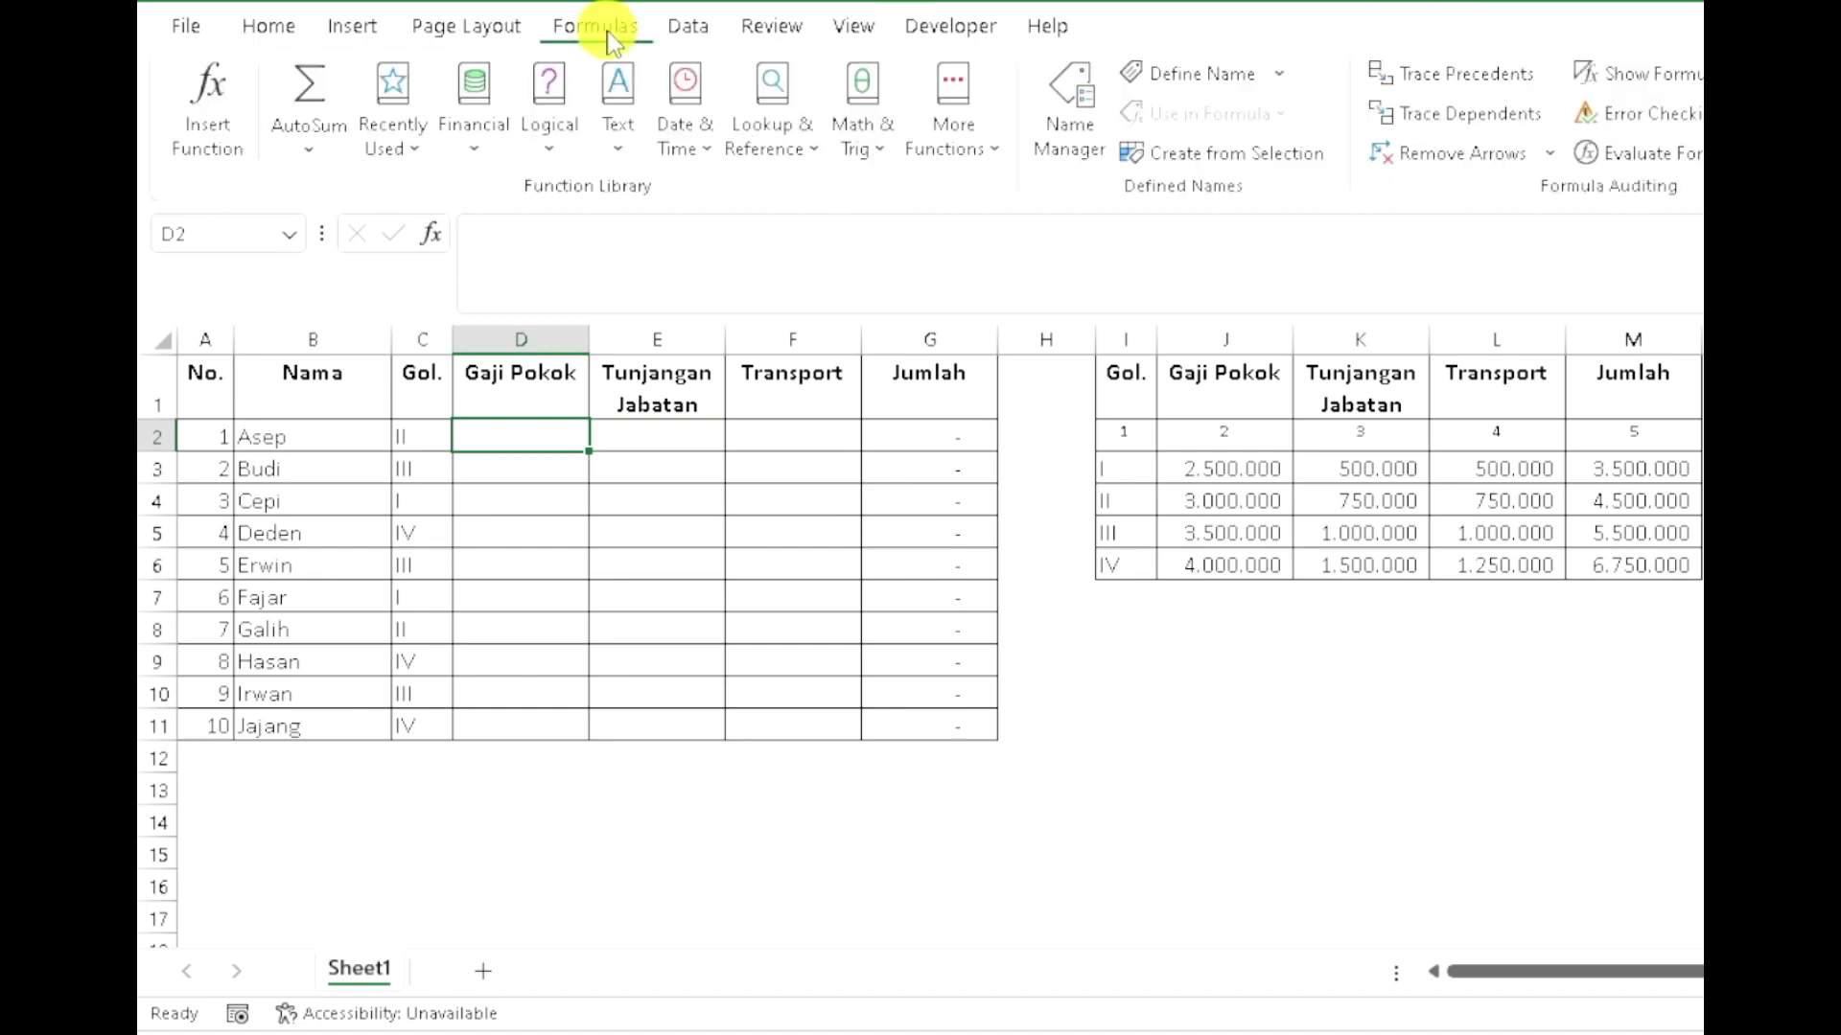
left_click(803, 159)
scroll(760, 731, "down", 3)
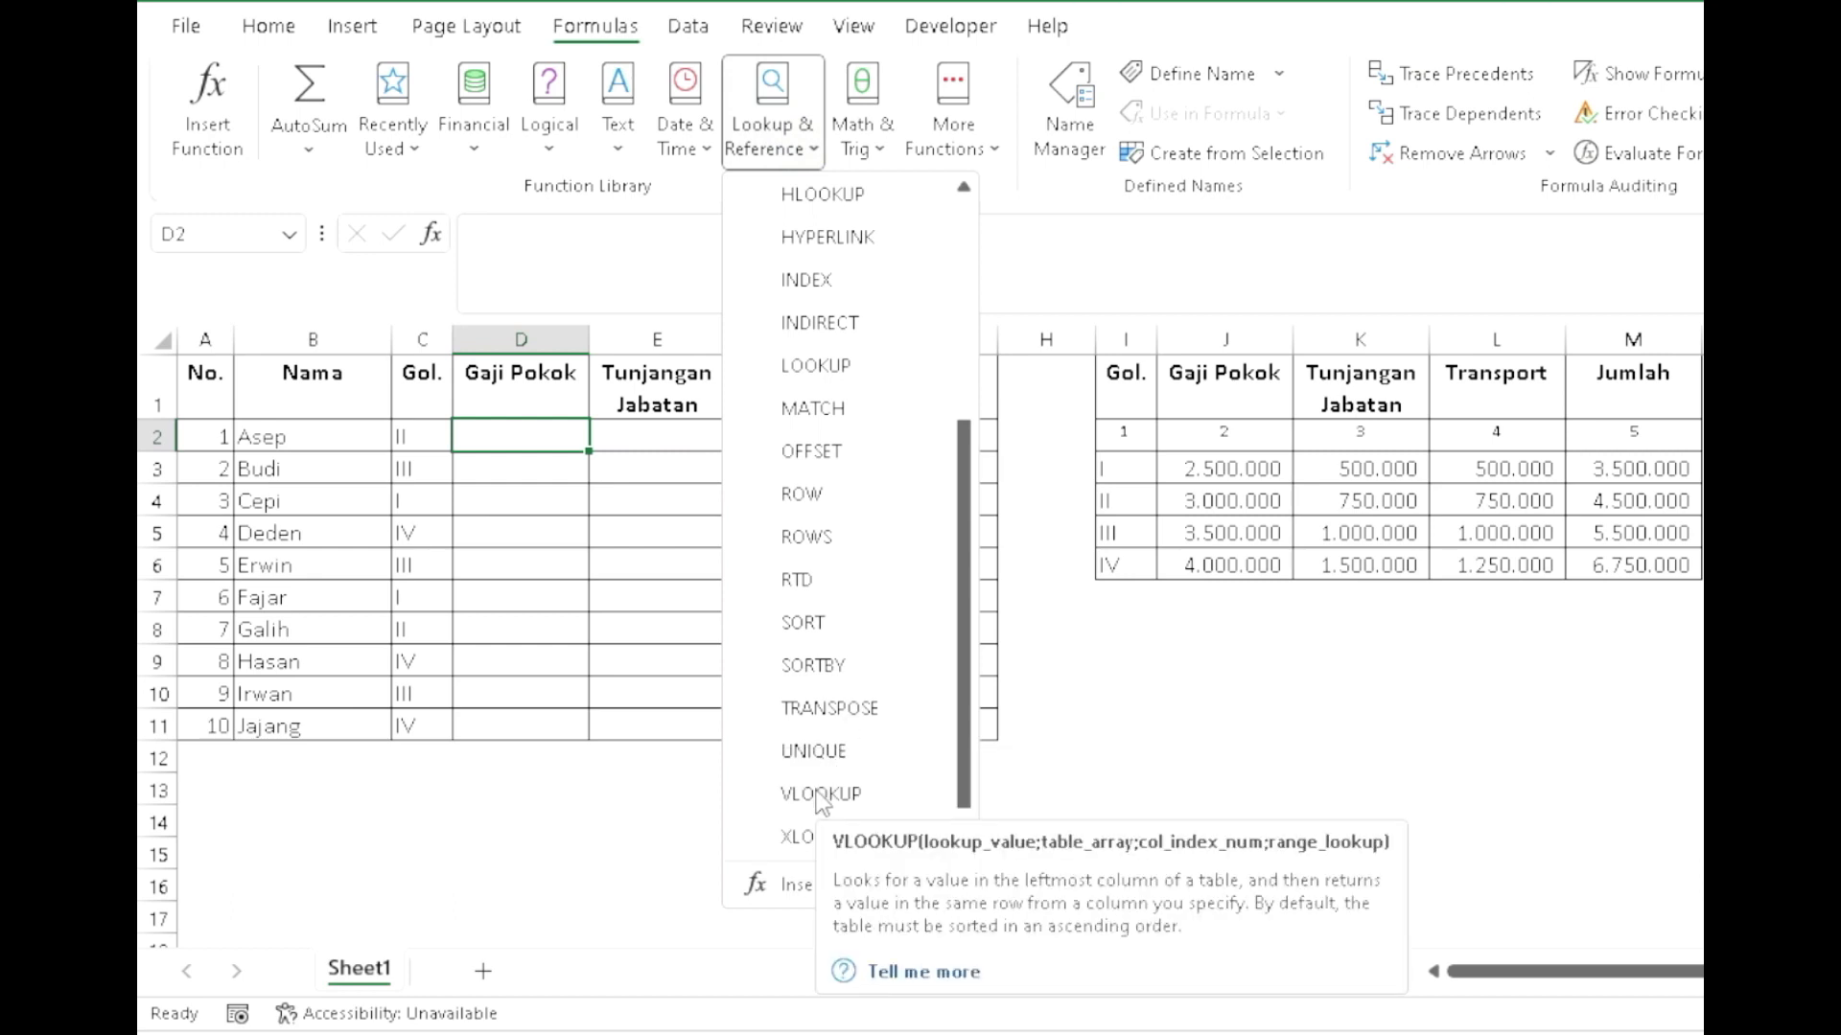
left_click(527, 441)
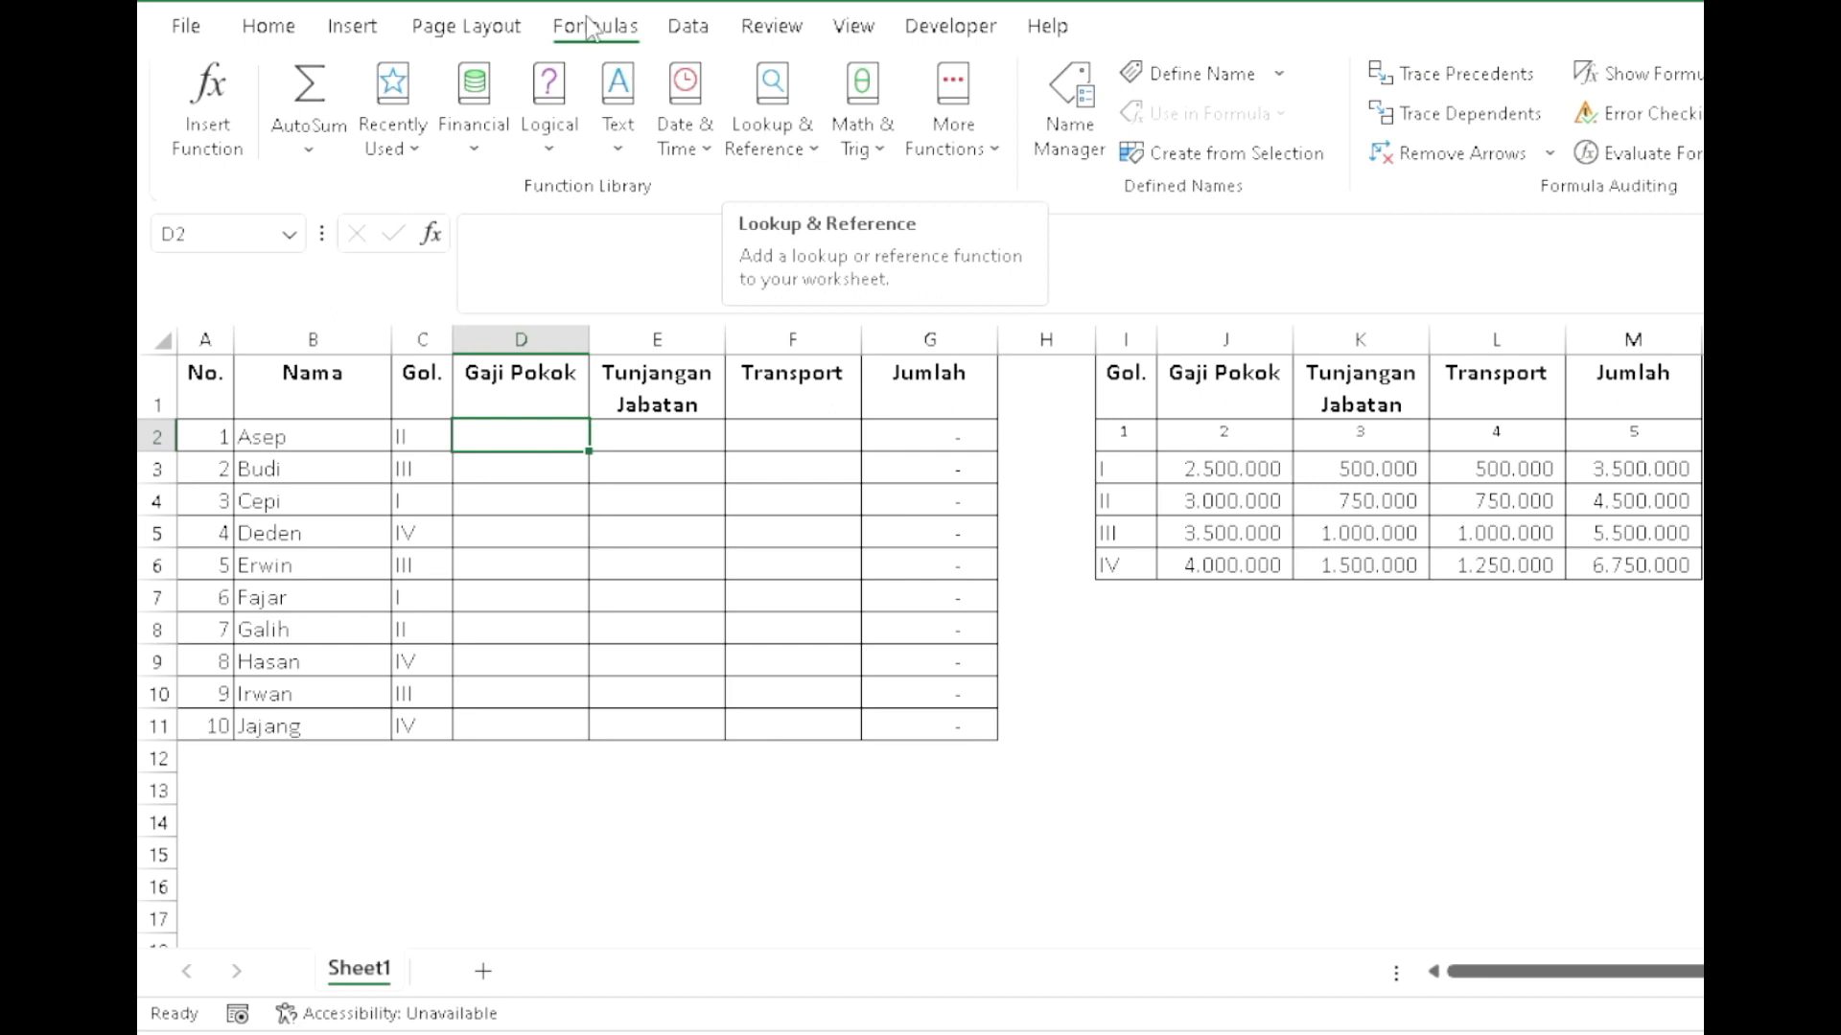
left_click(816, 154)
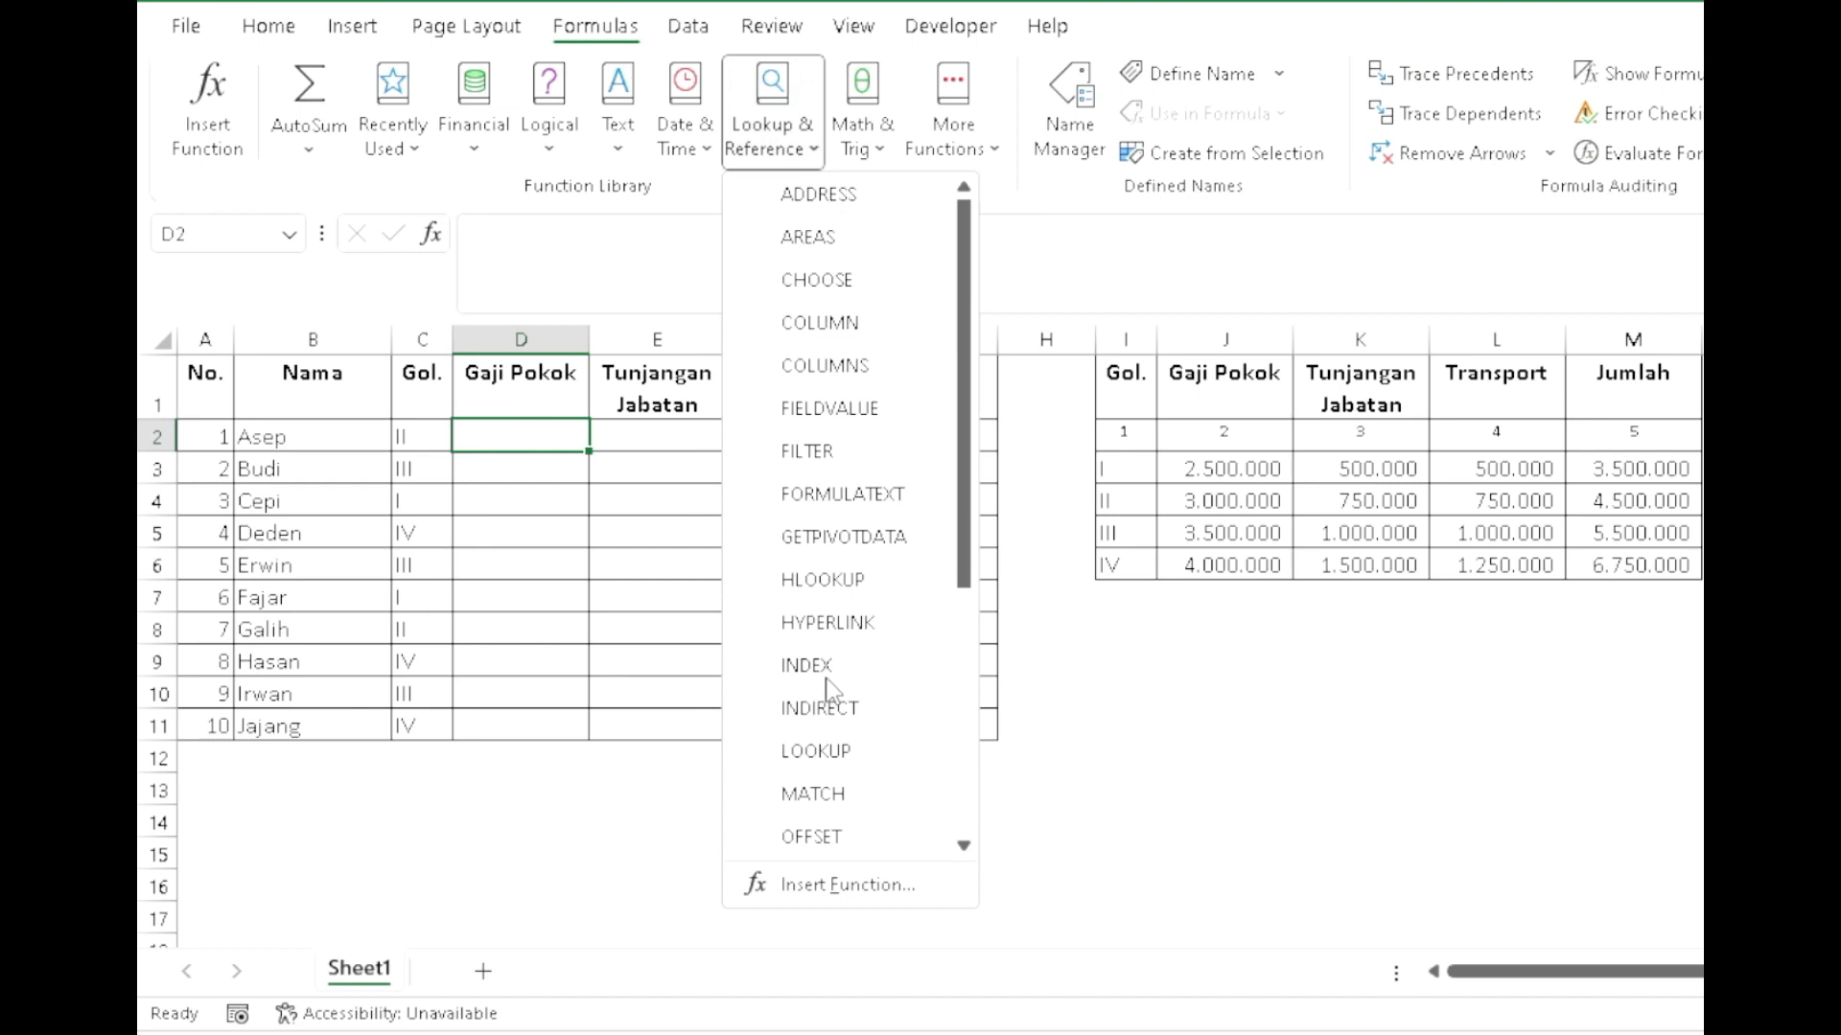
scroll(829, 687, "down", 3)
left_click(830, 752)
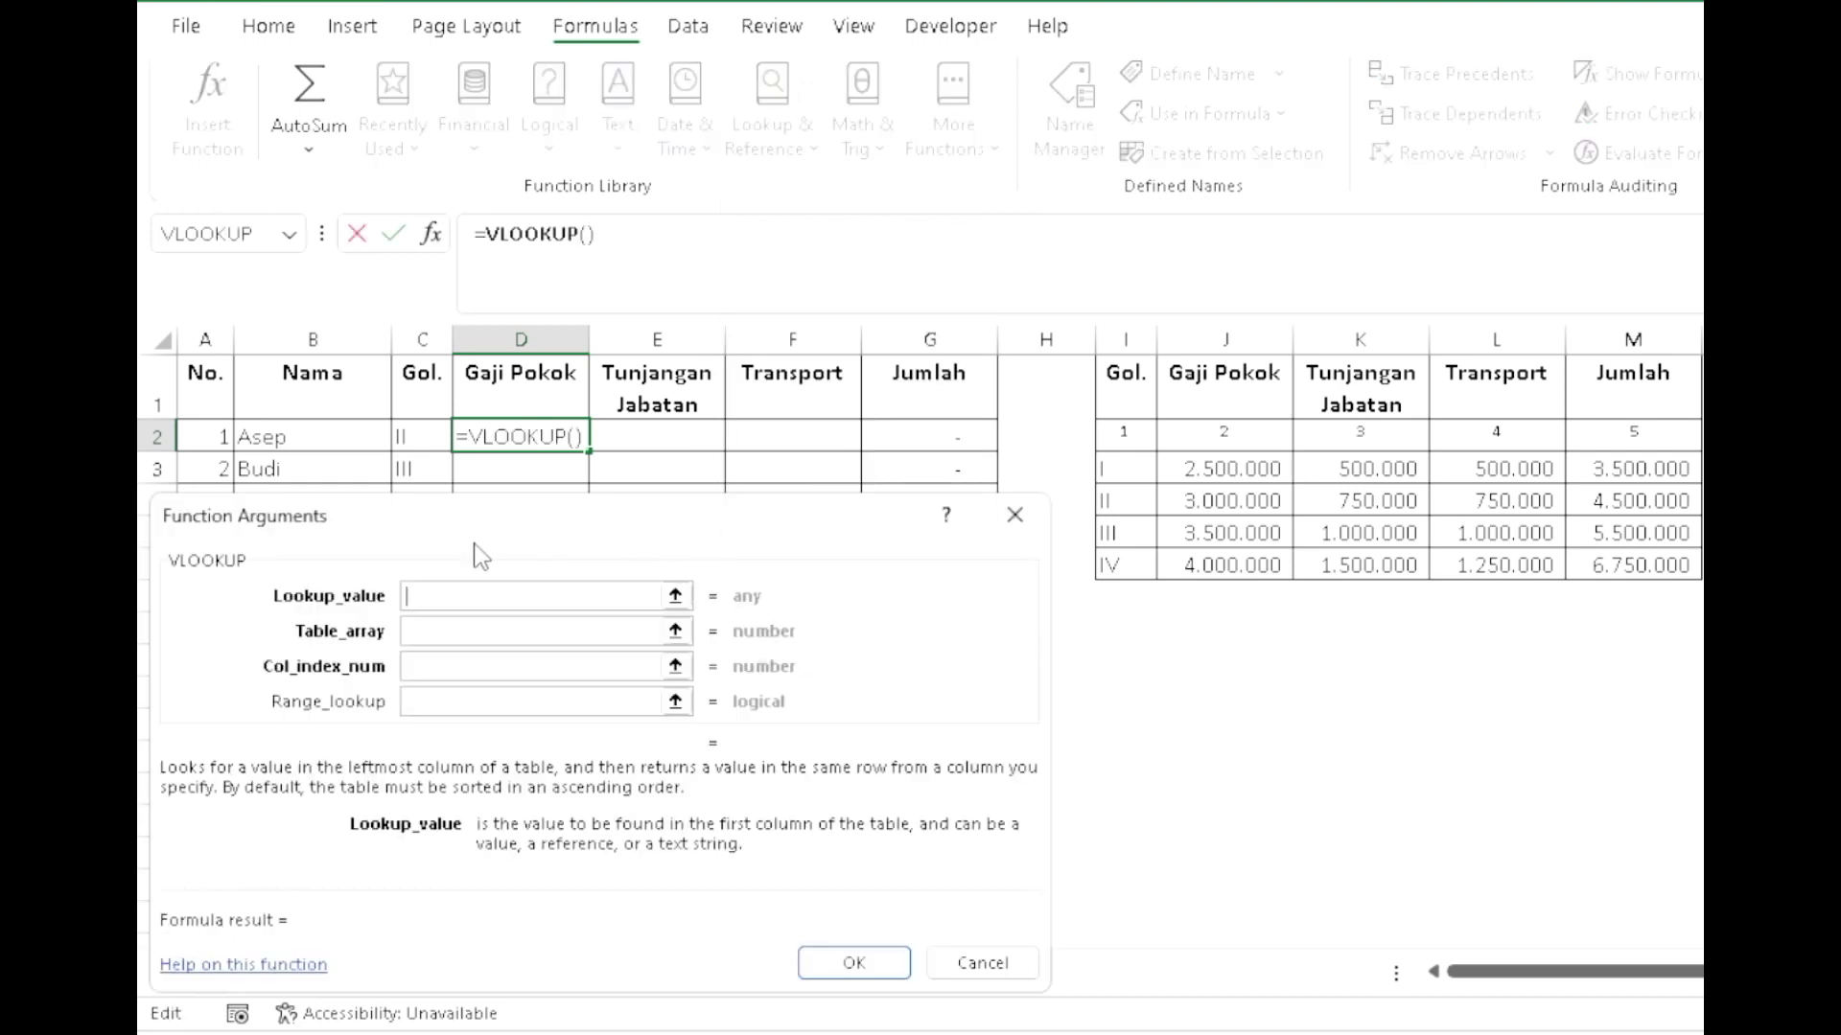
left_click(438, 595)
left_click(418, 438)
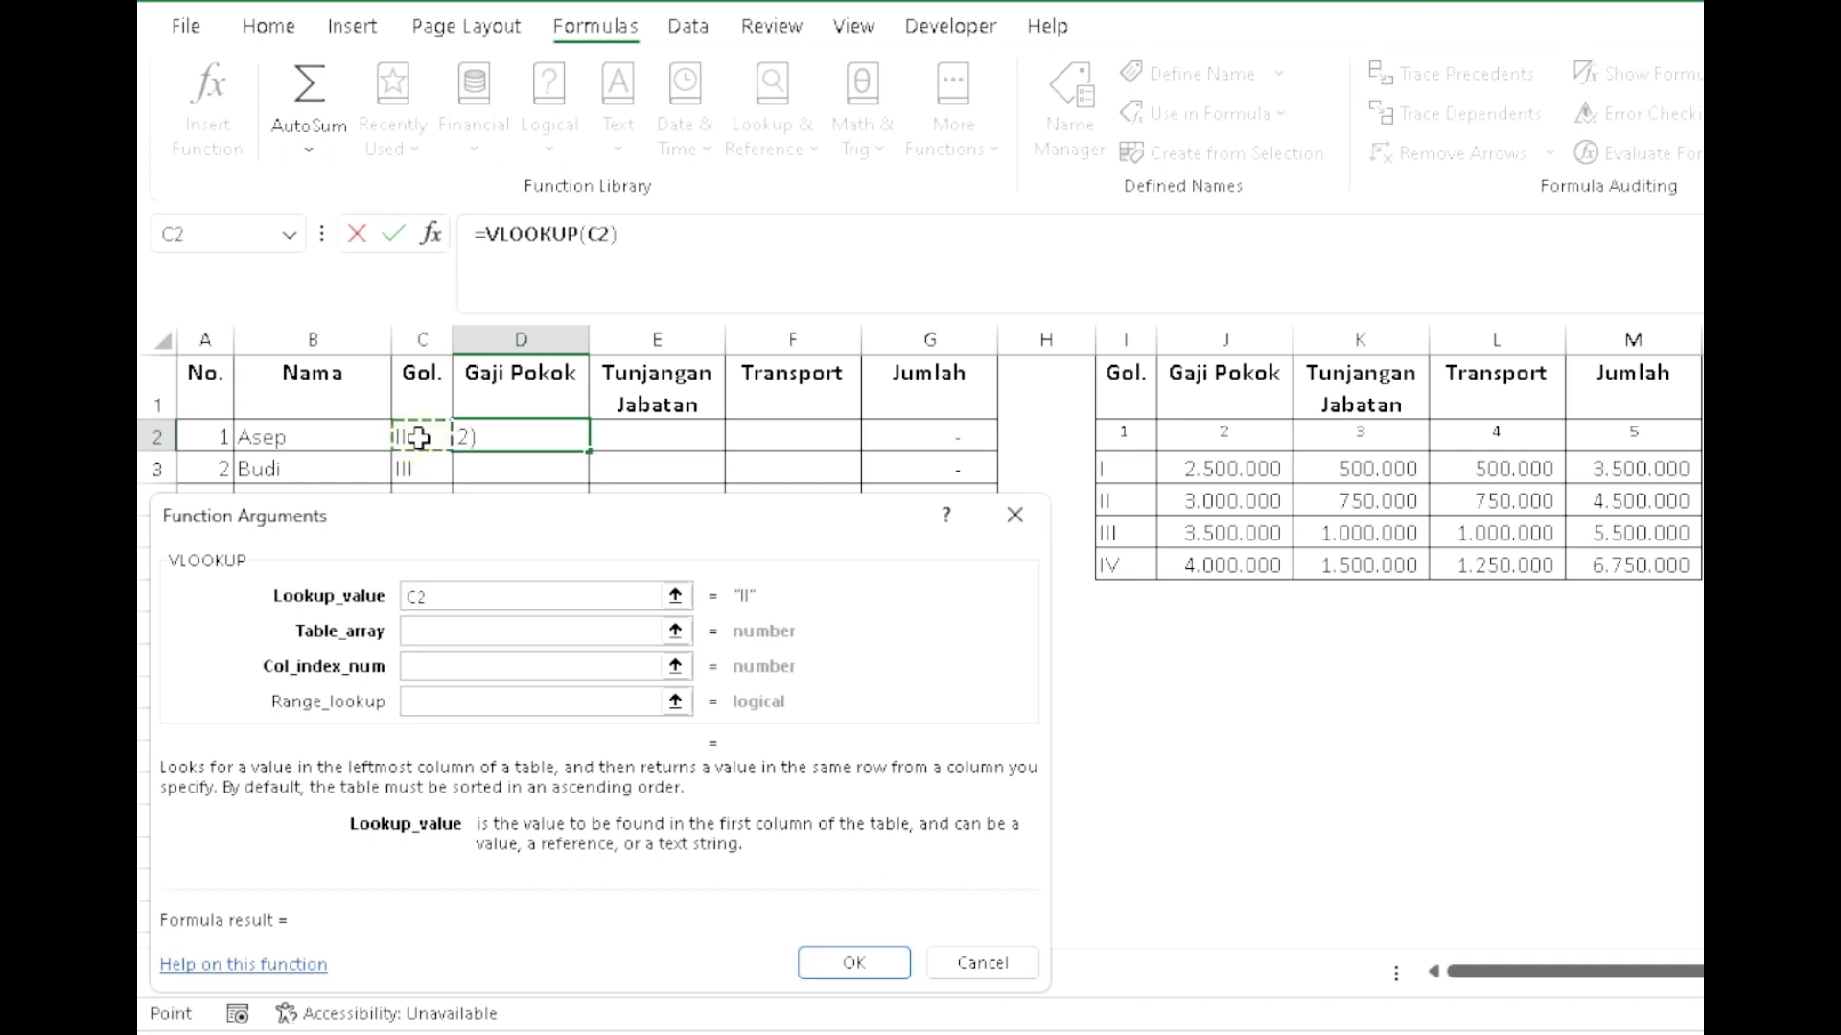
Step: Set the Table_array to the reference table I1:M6 and make it absolute as $I$1:$M$6
left_click(437, 635)
left_click(441, 628)
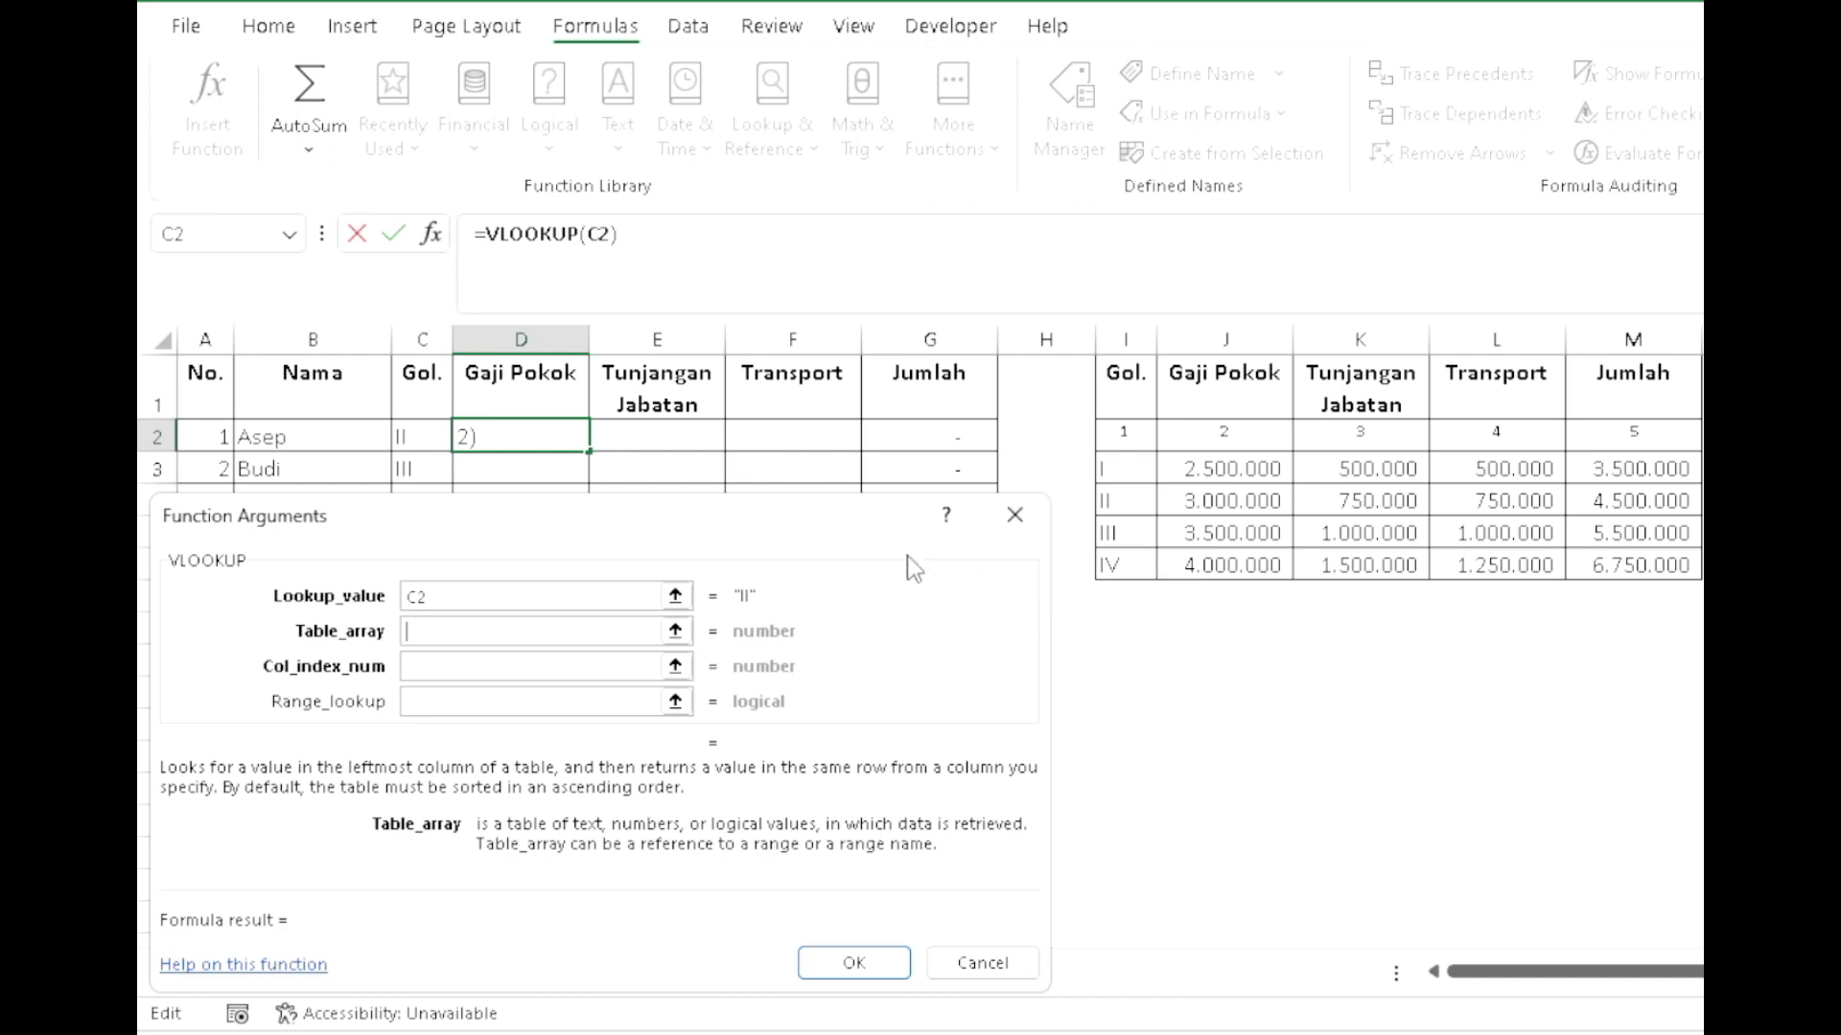
left_click_drag(1126, 401, 1637, 553)
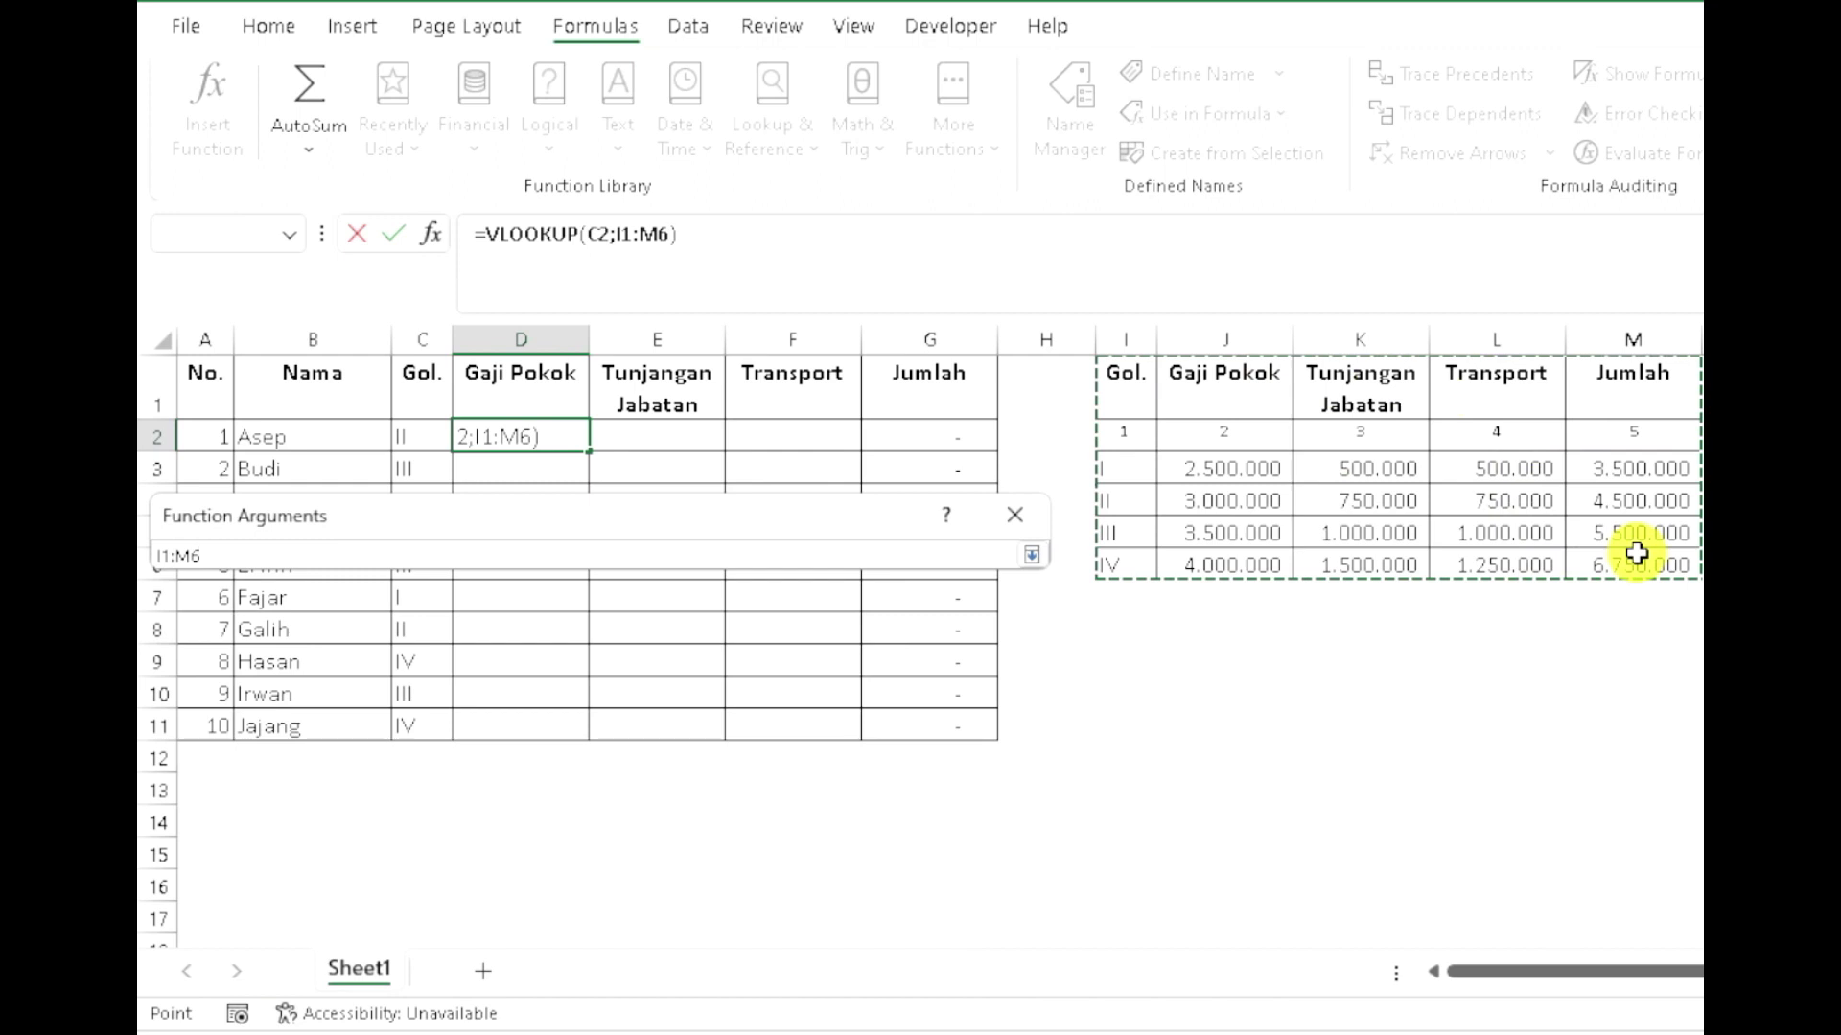
left_click_drag(1637, 553, 1638, 553)
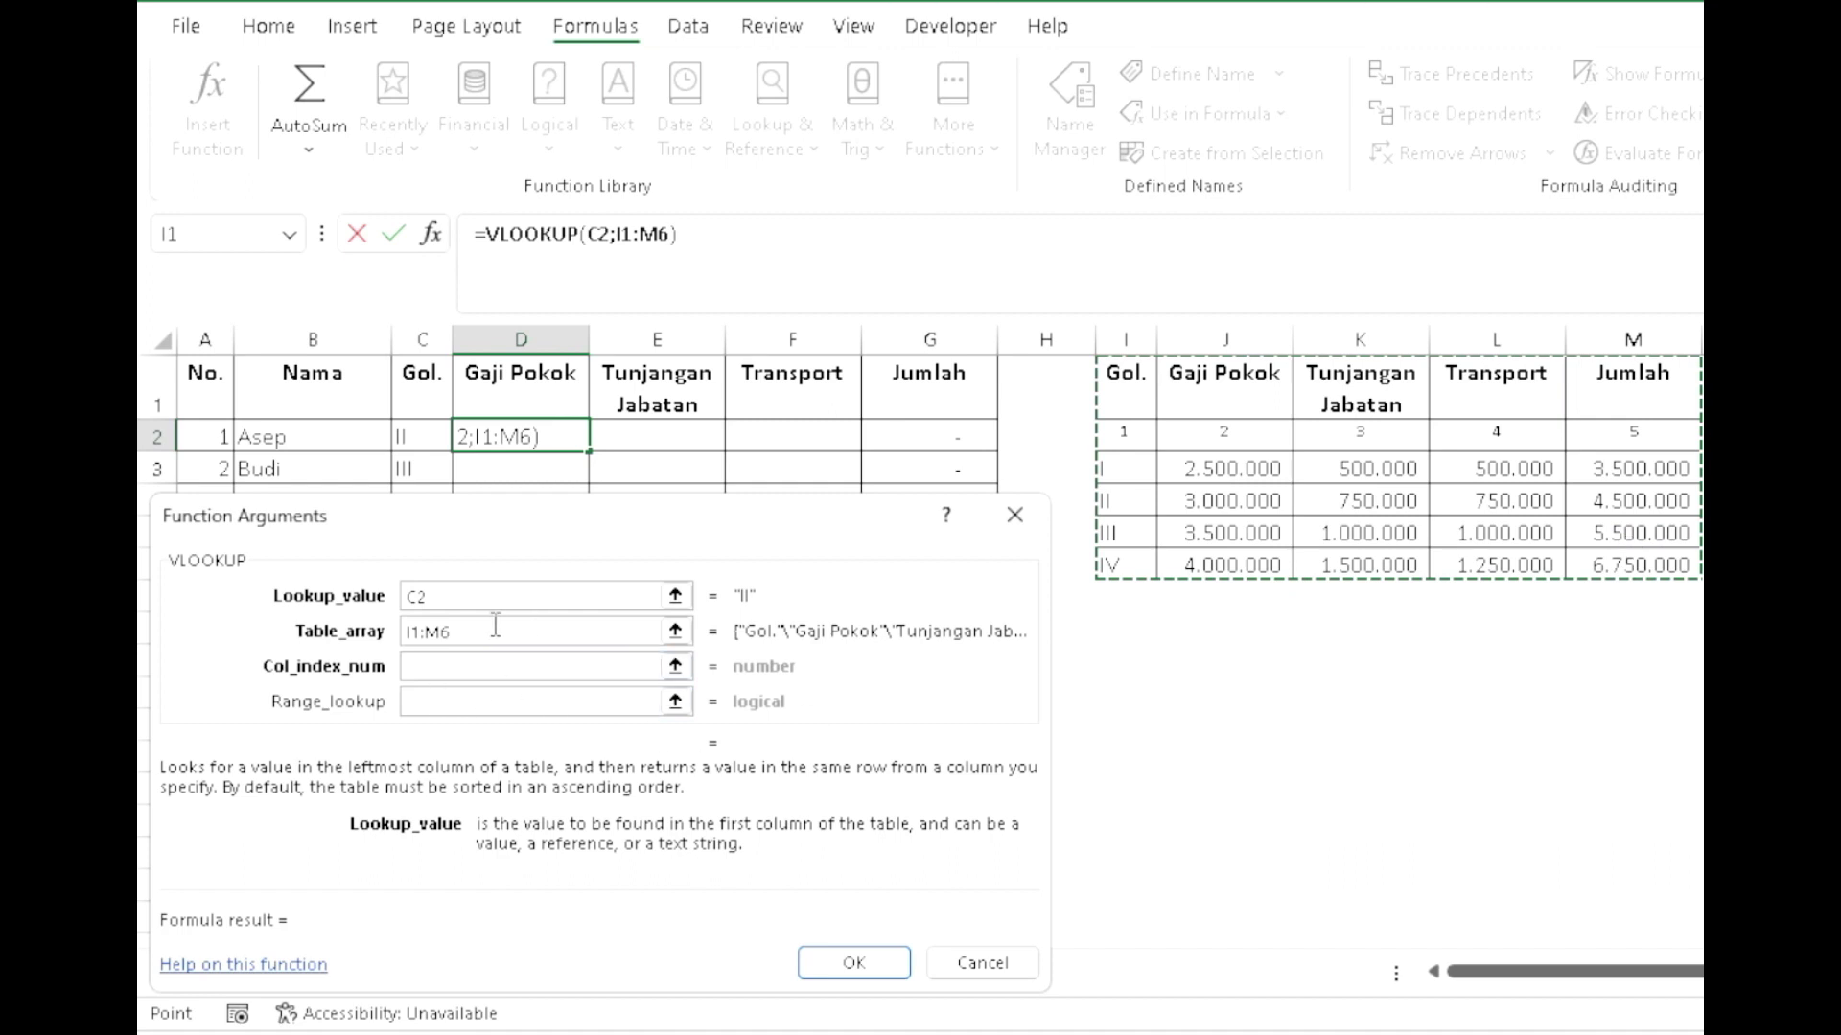
double_click(412, 630)
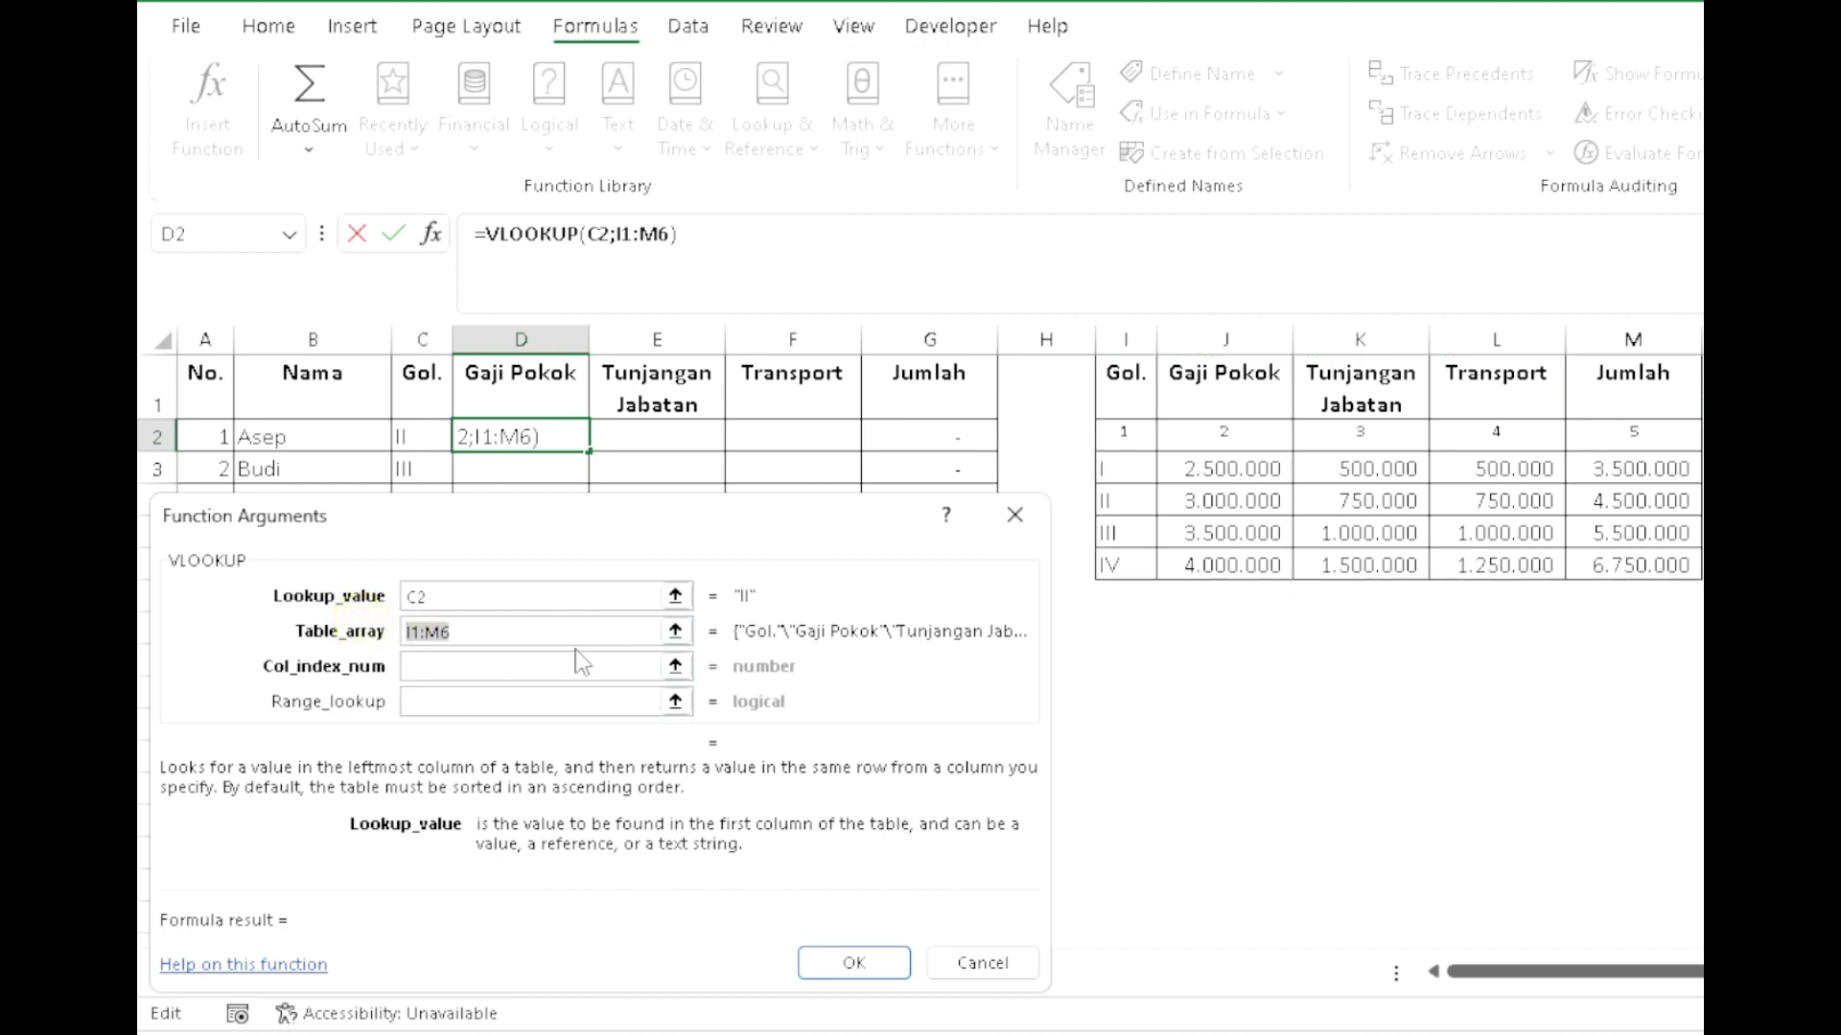
key("F4")
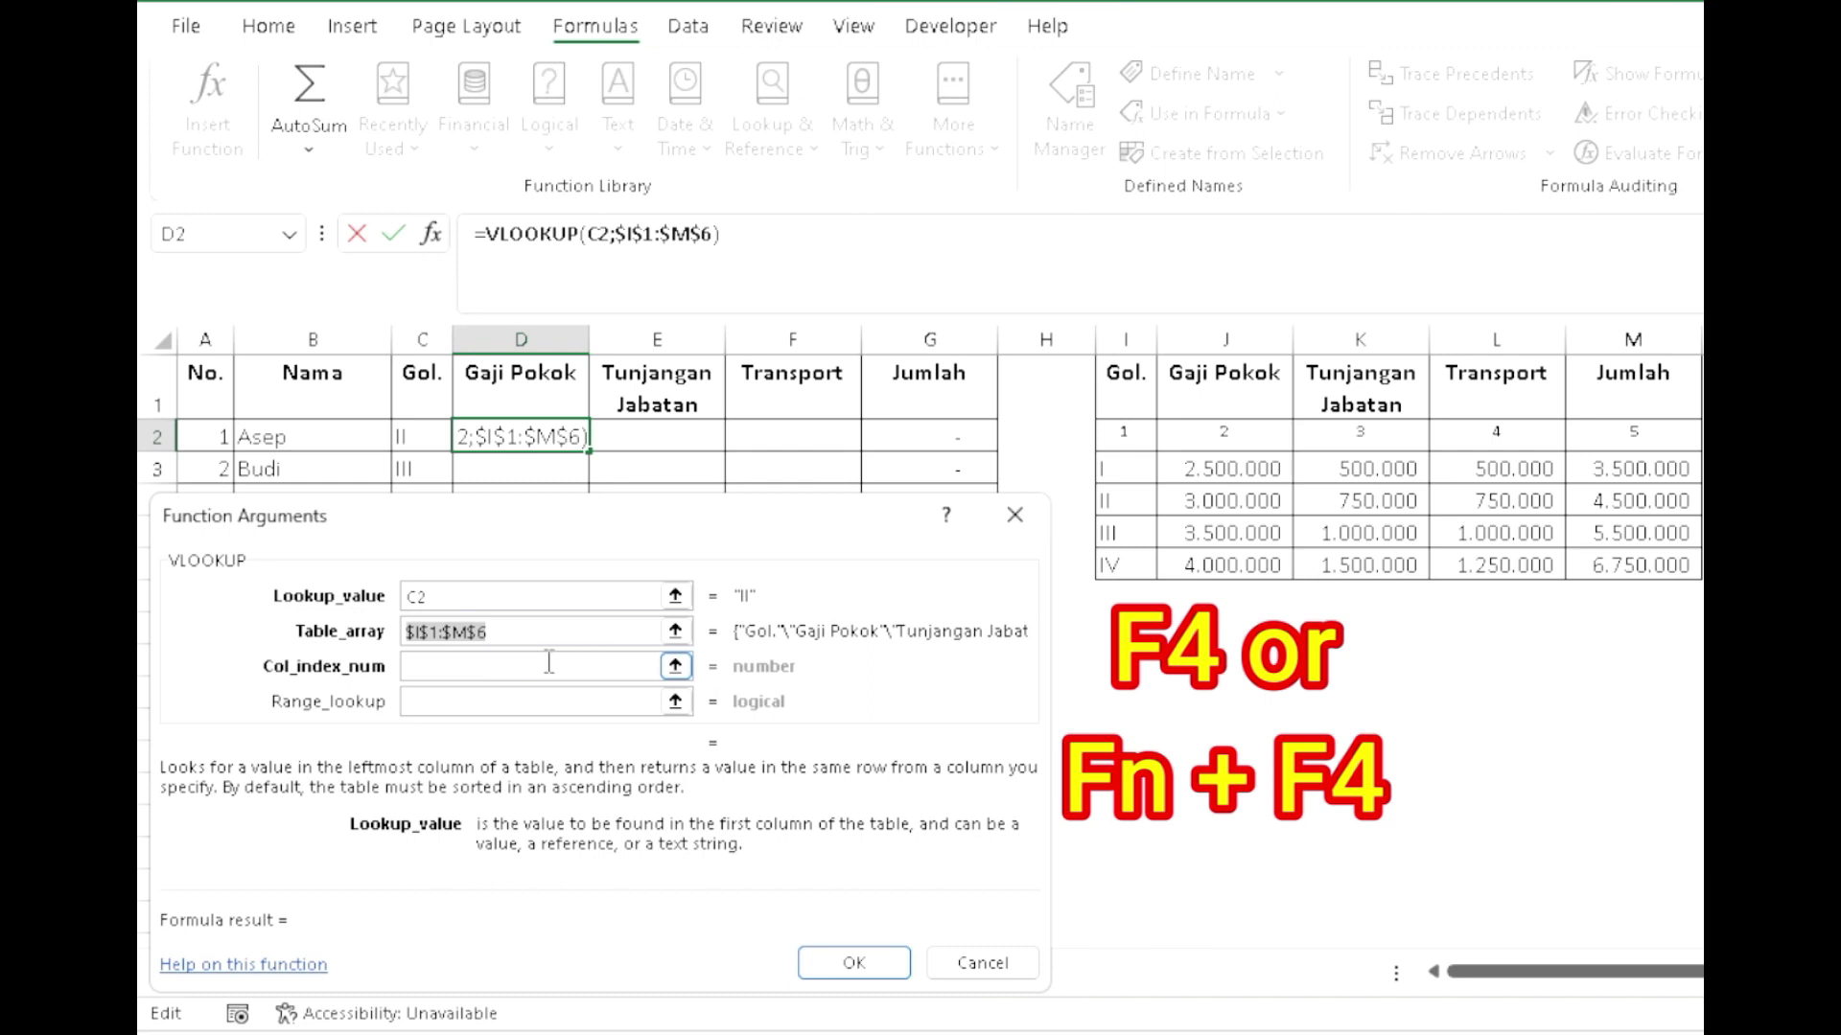
Step: Set Col_index_num to 2 and Range_lookup to false, and confirm the VLOOKUP in D2
left_click(549, 664)
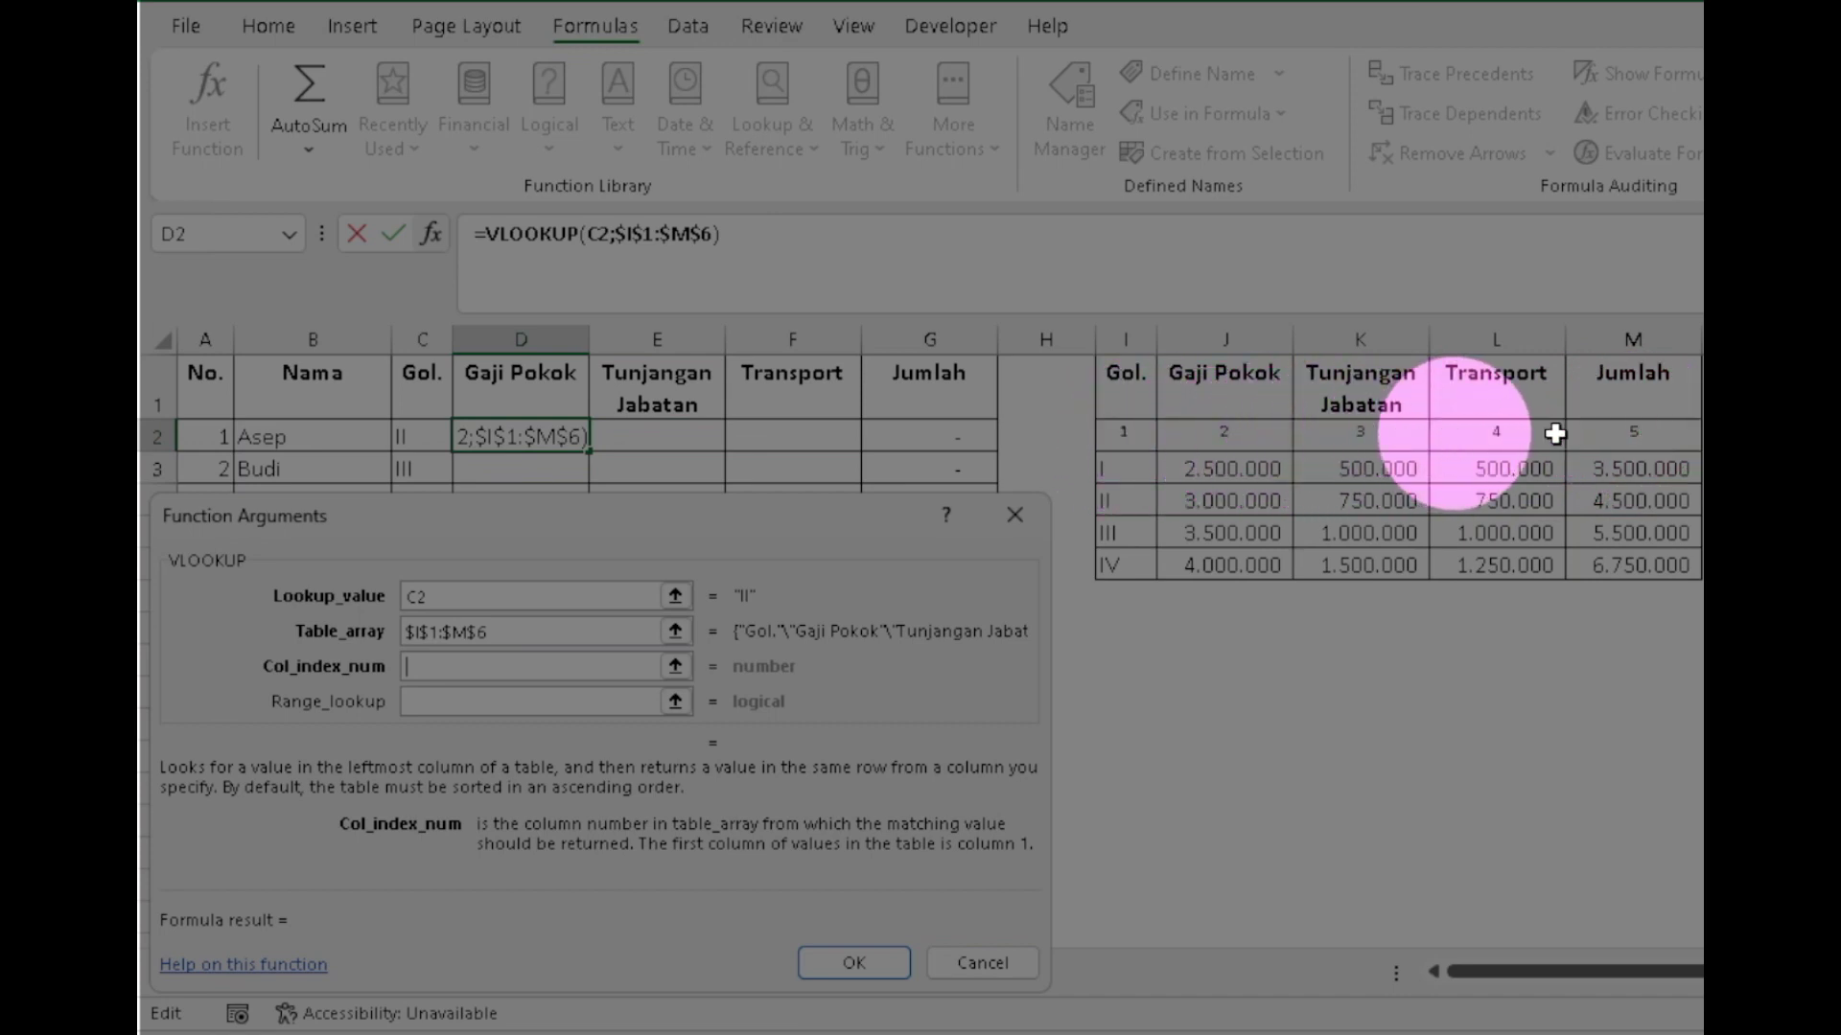
left_click(464, 665)
type("2")
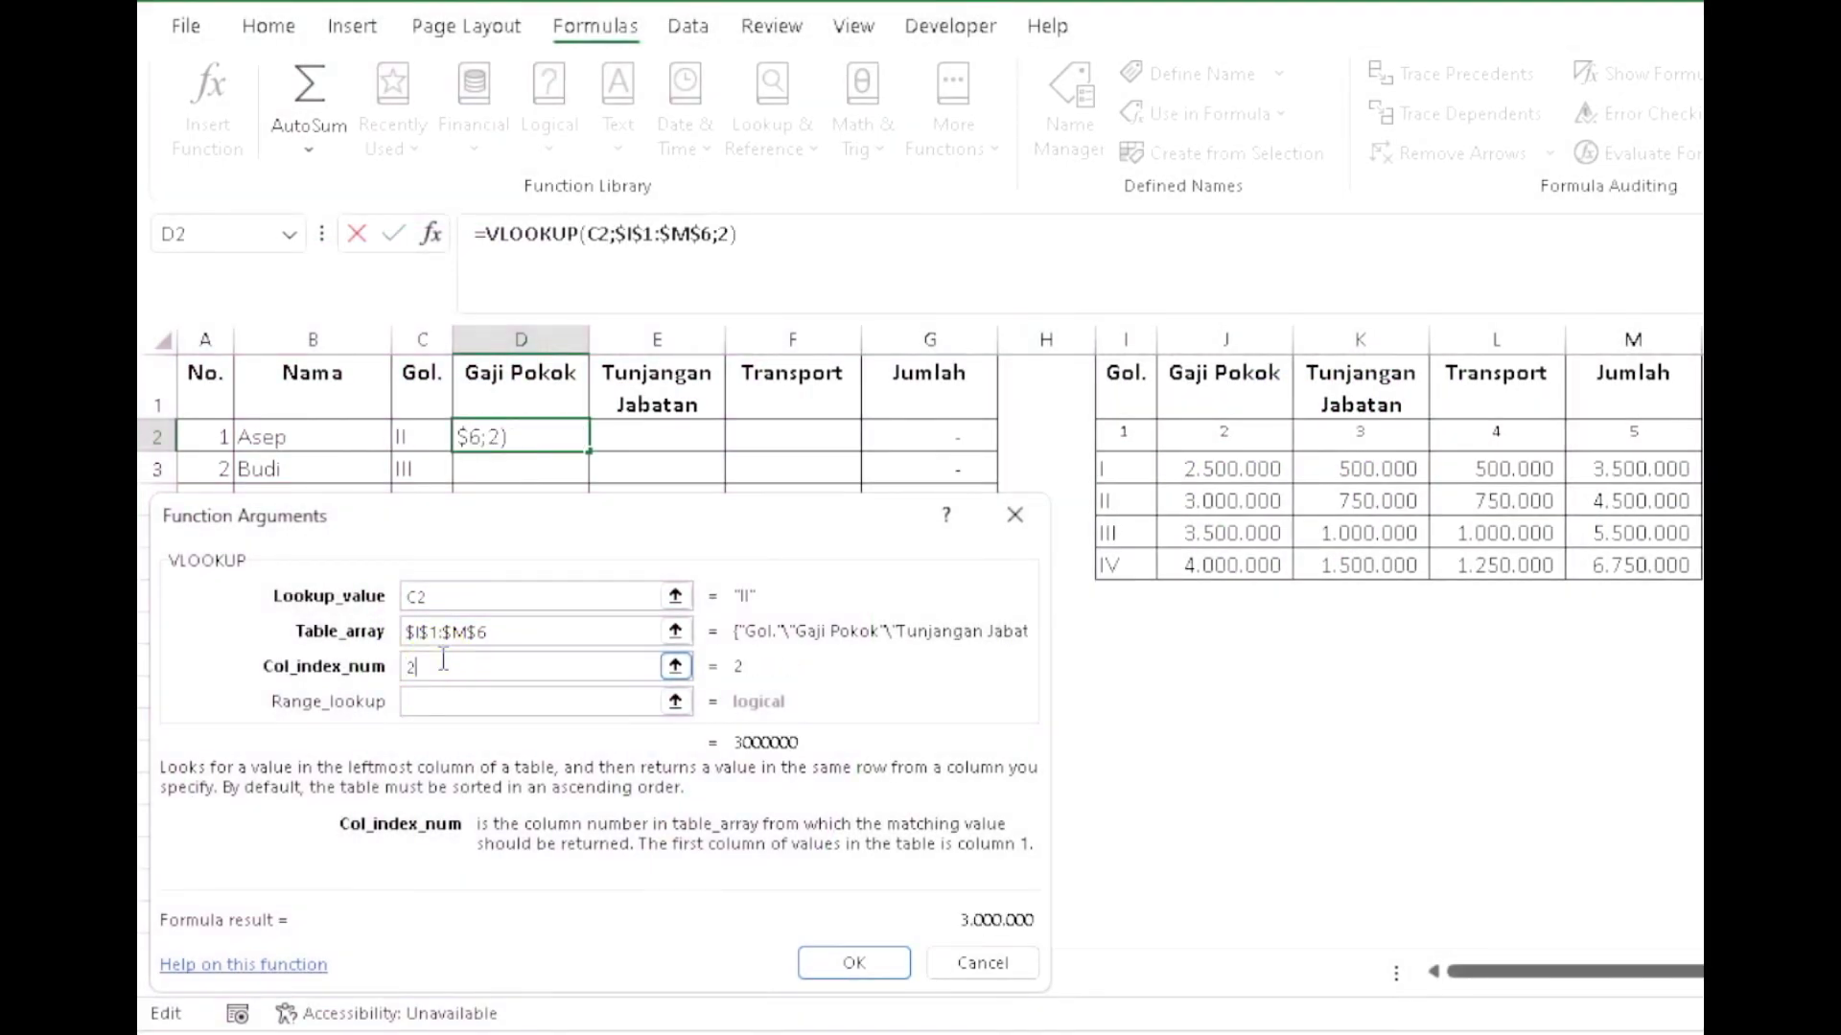
left_click(441, 701)
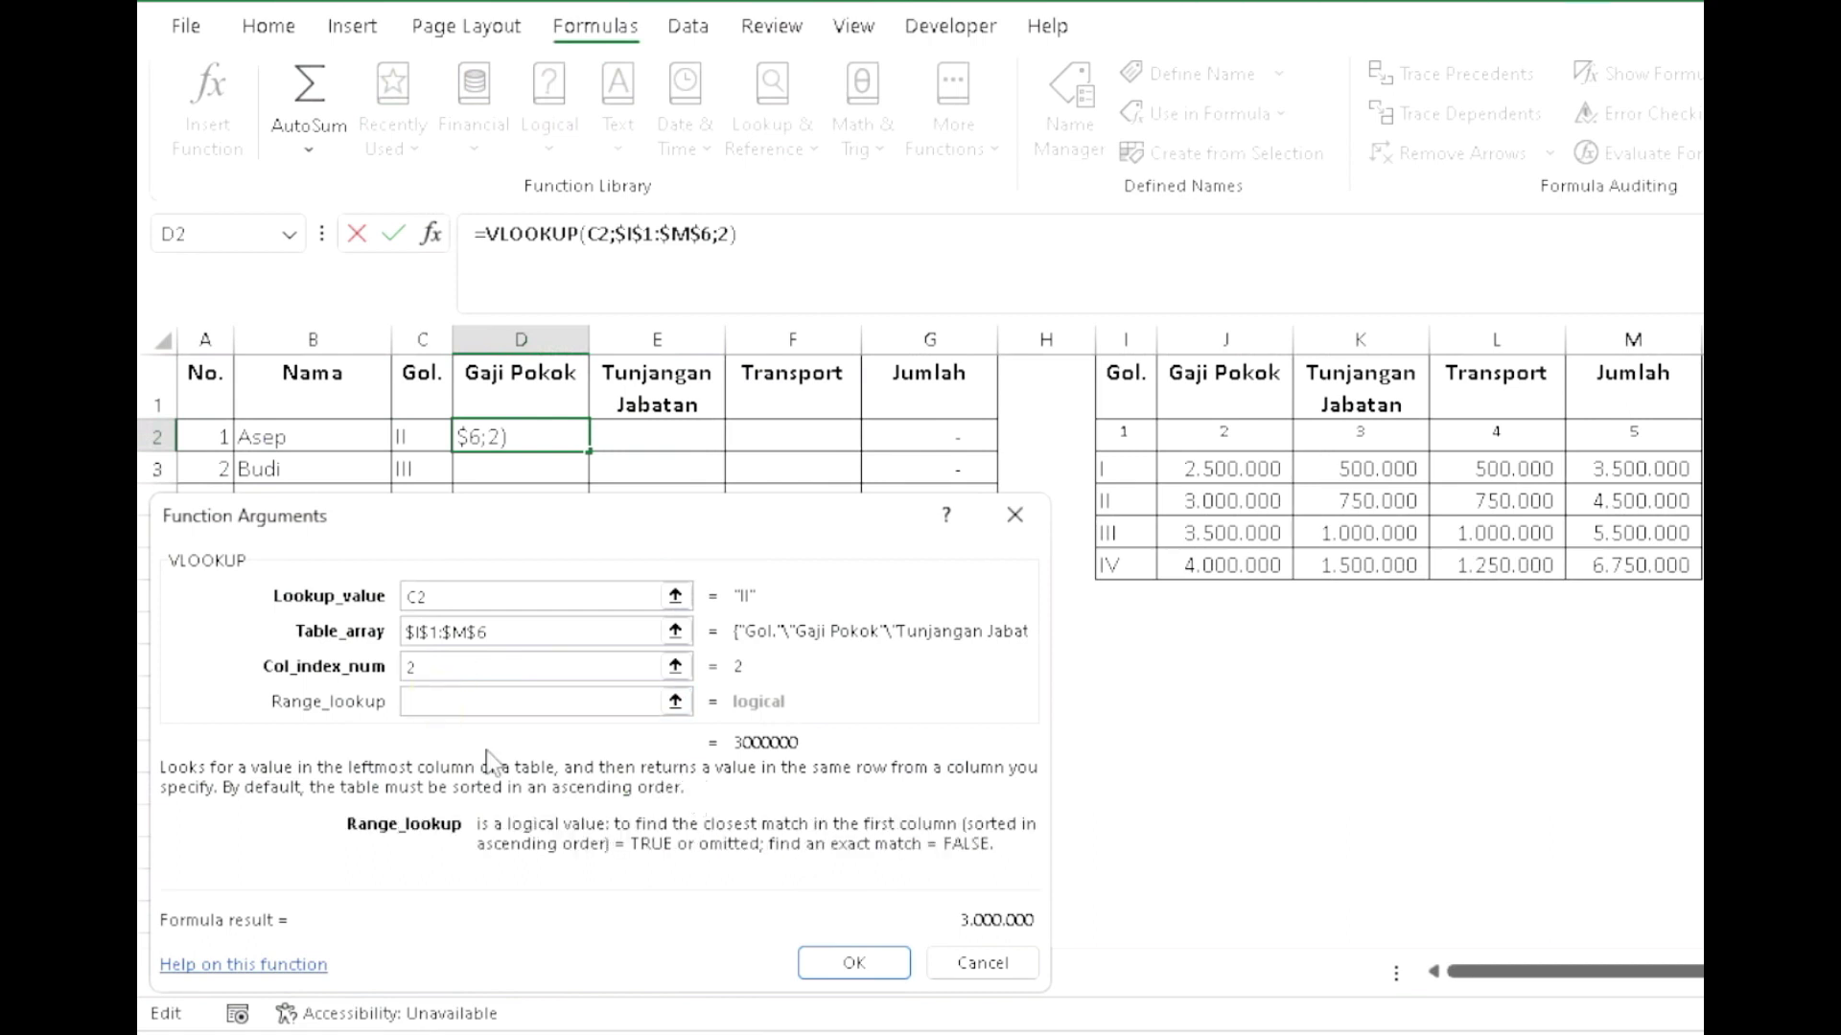
type("false")
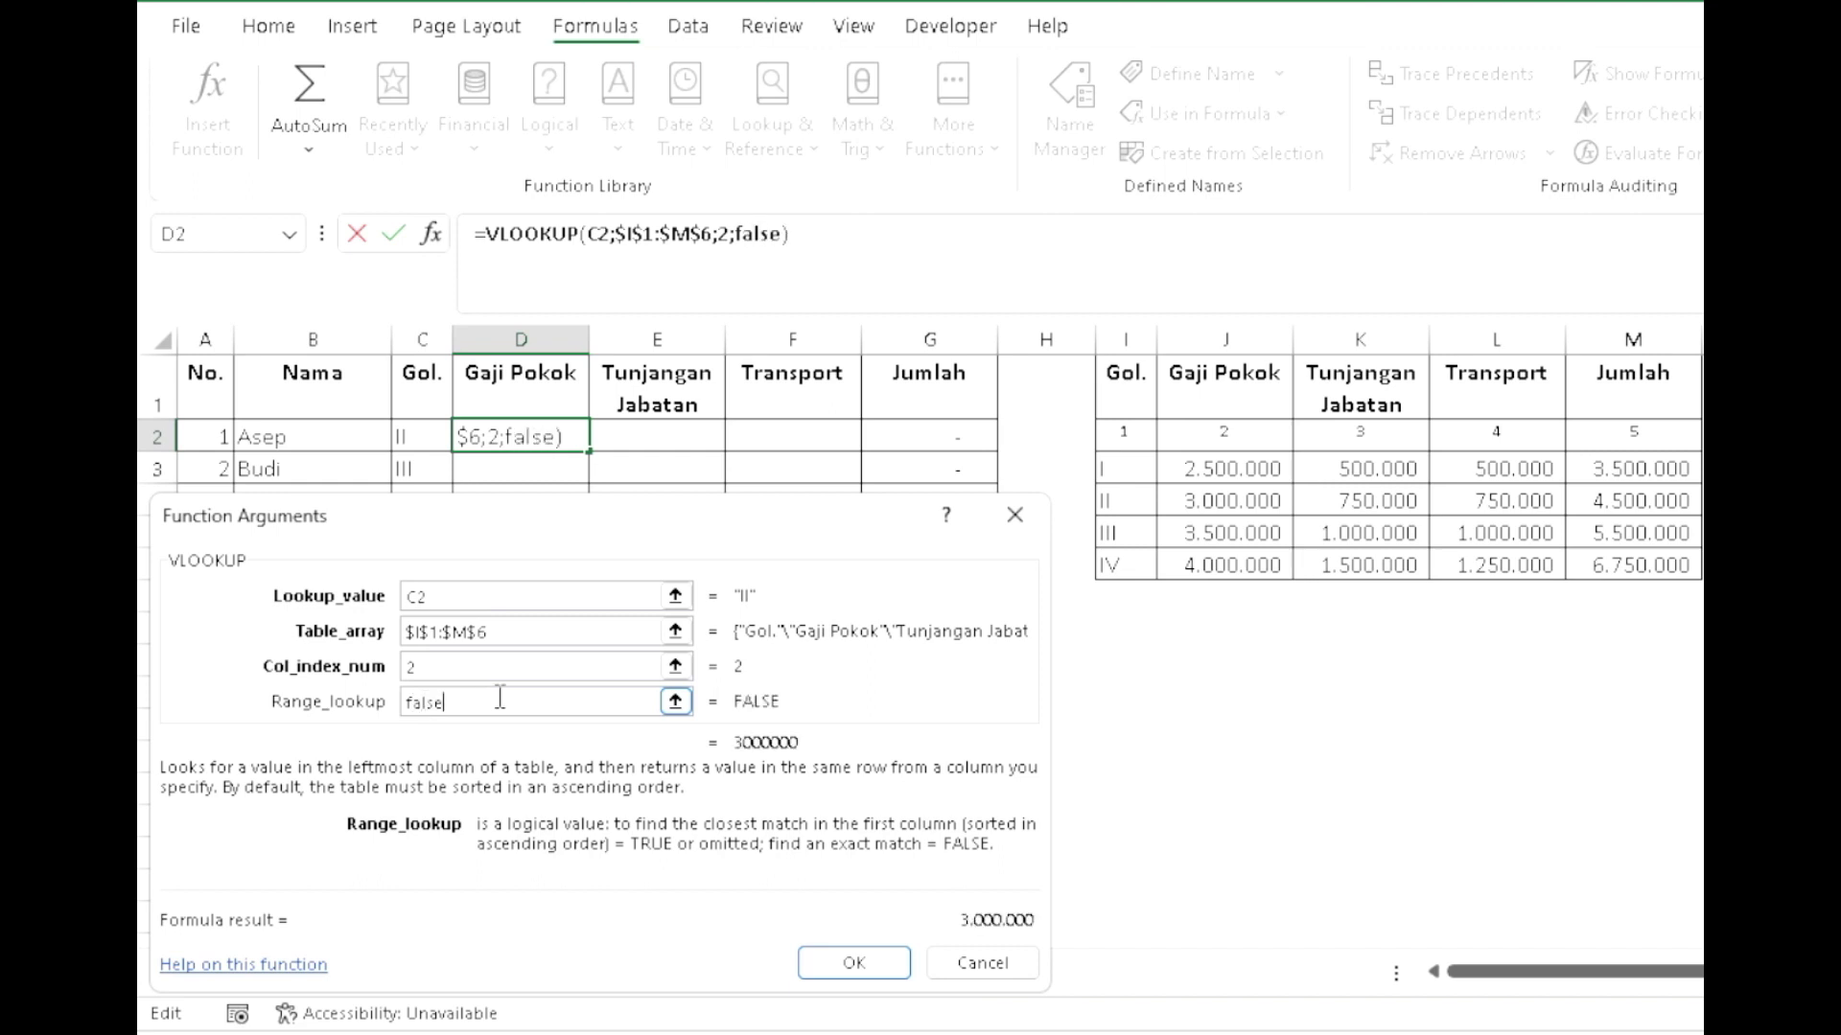
left_click(855, 970)
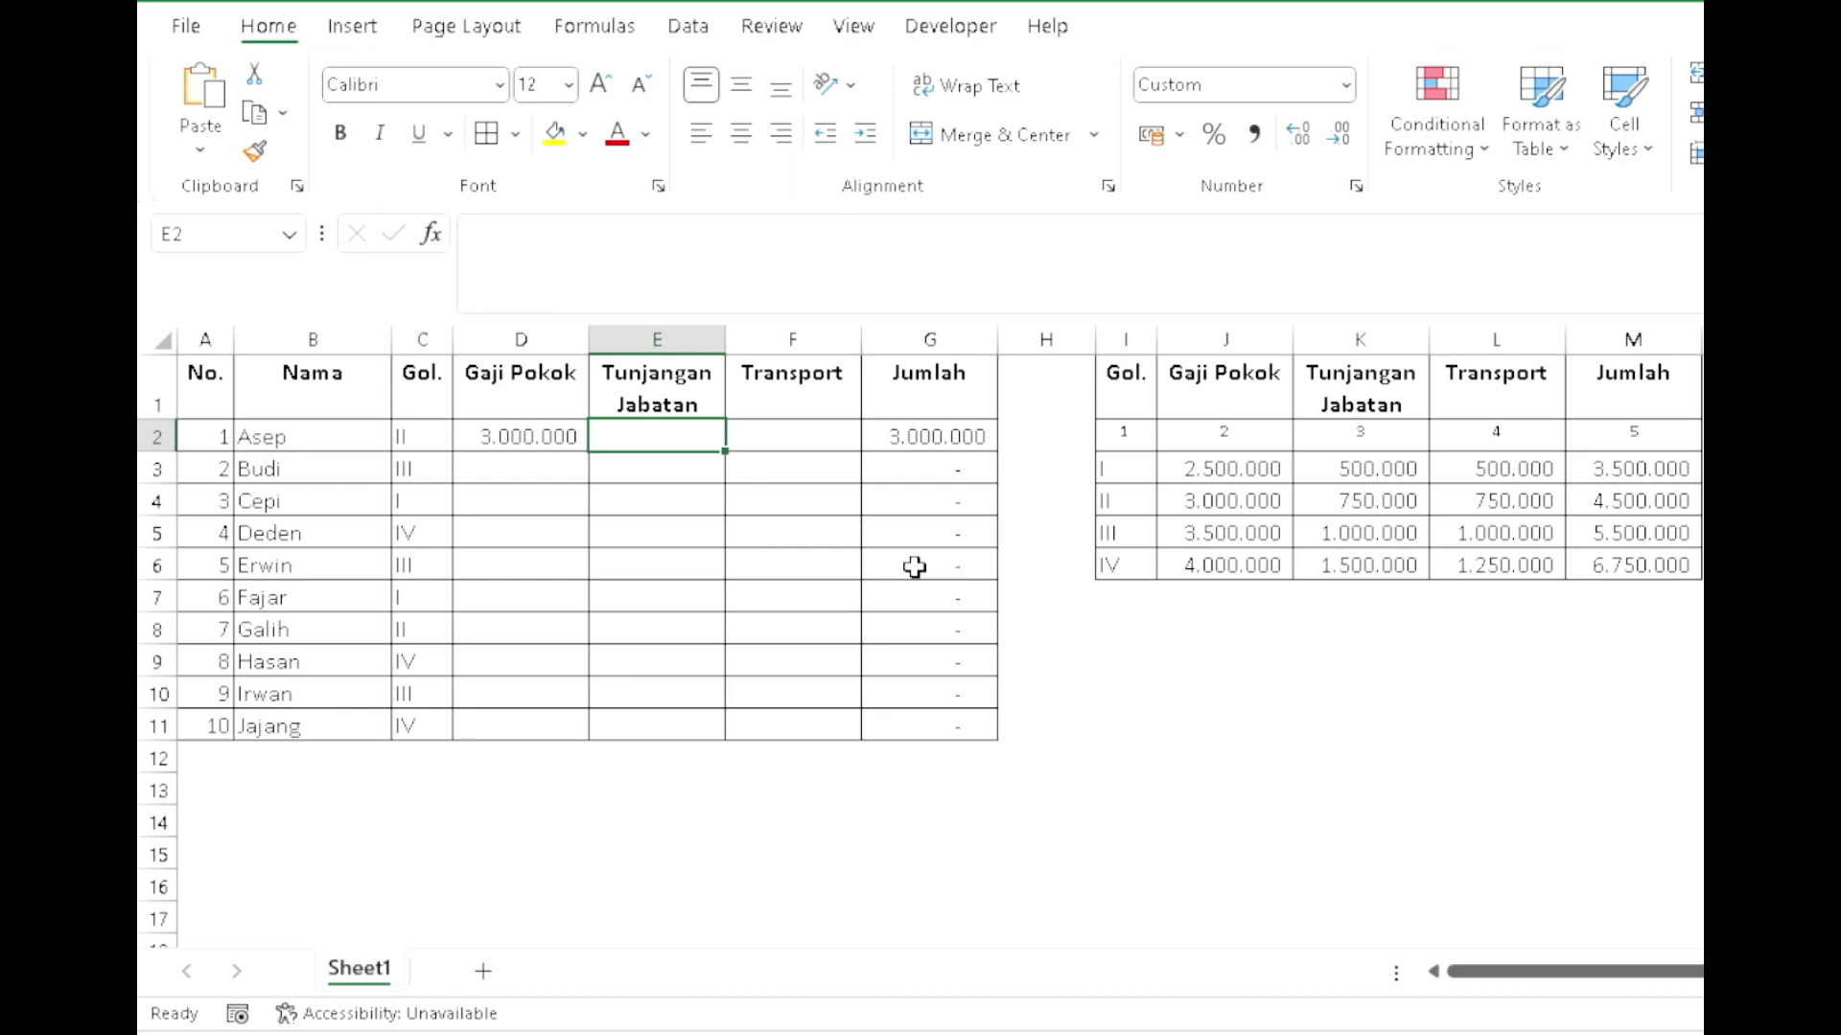
Step: Enter the formula =VLOOKUP(C2;$I$1:$M$6;3;FALSE) in Tunjangan Jabatan cell E2
type("=v")
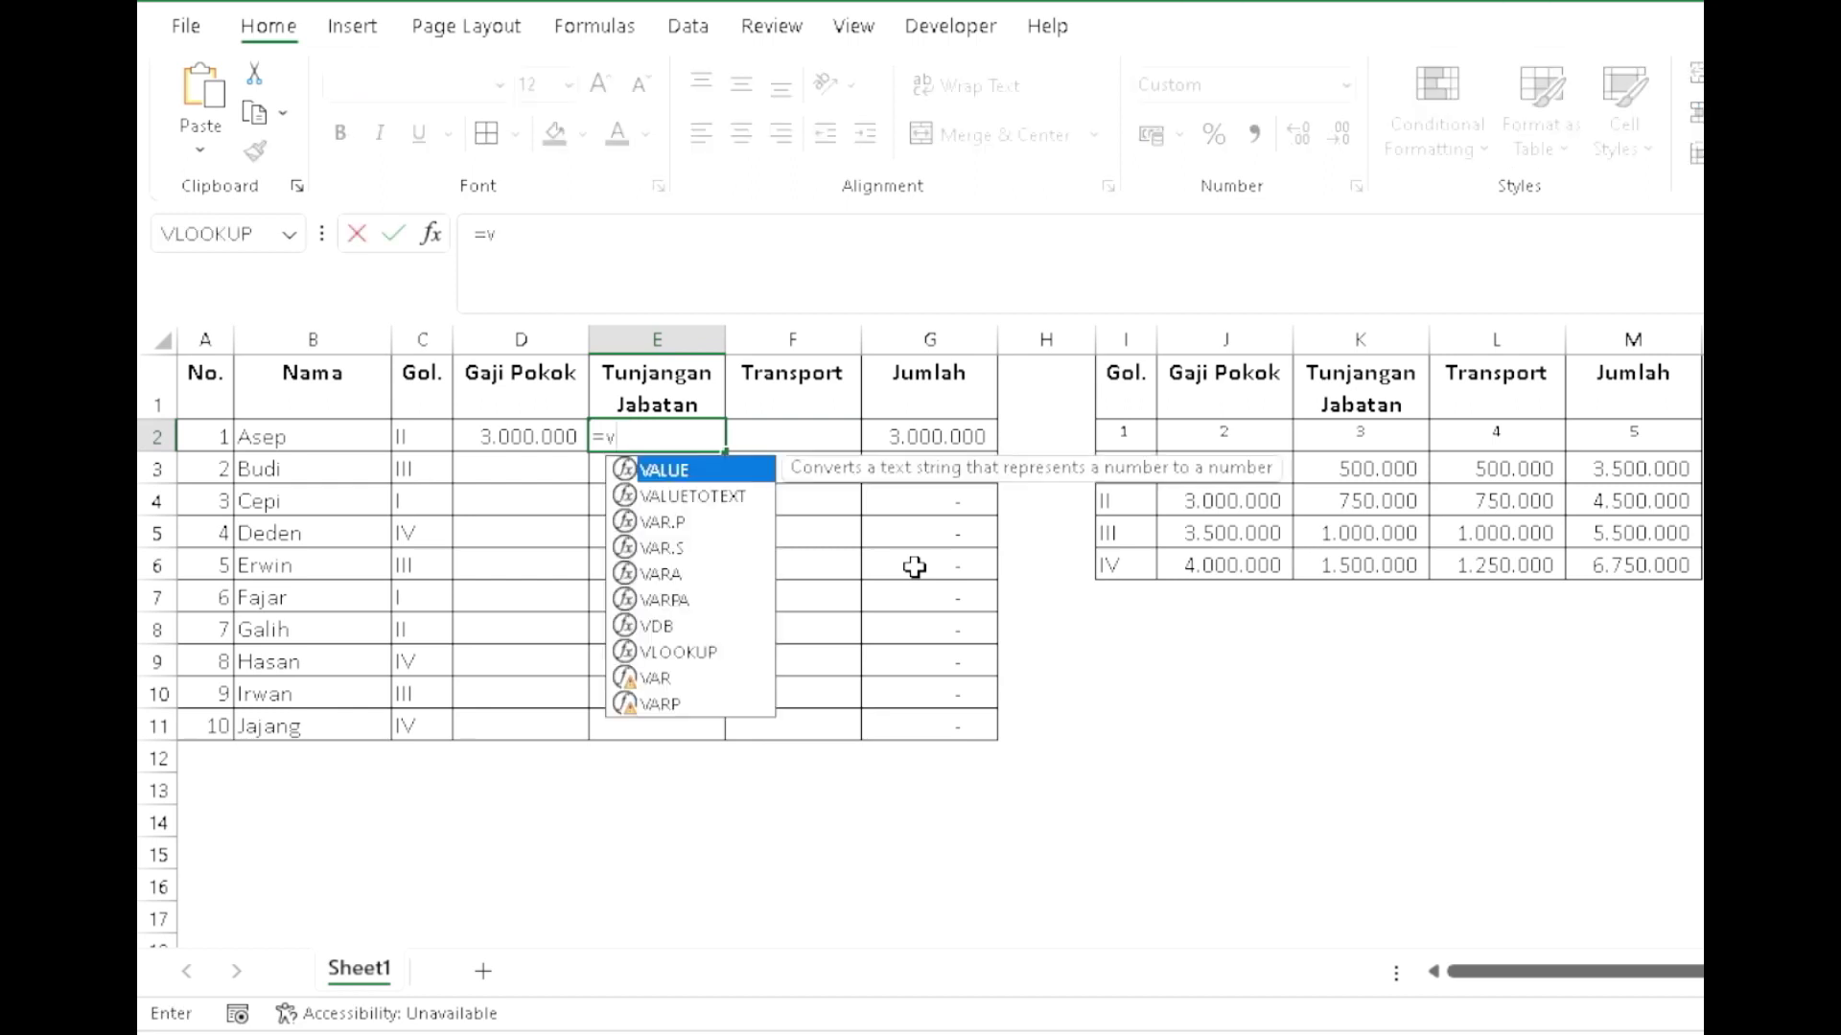
type("lookup")
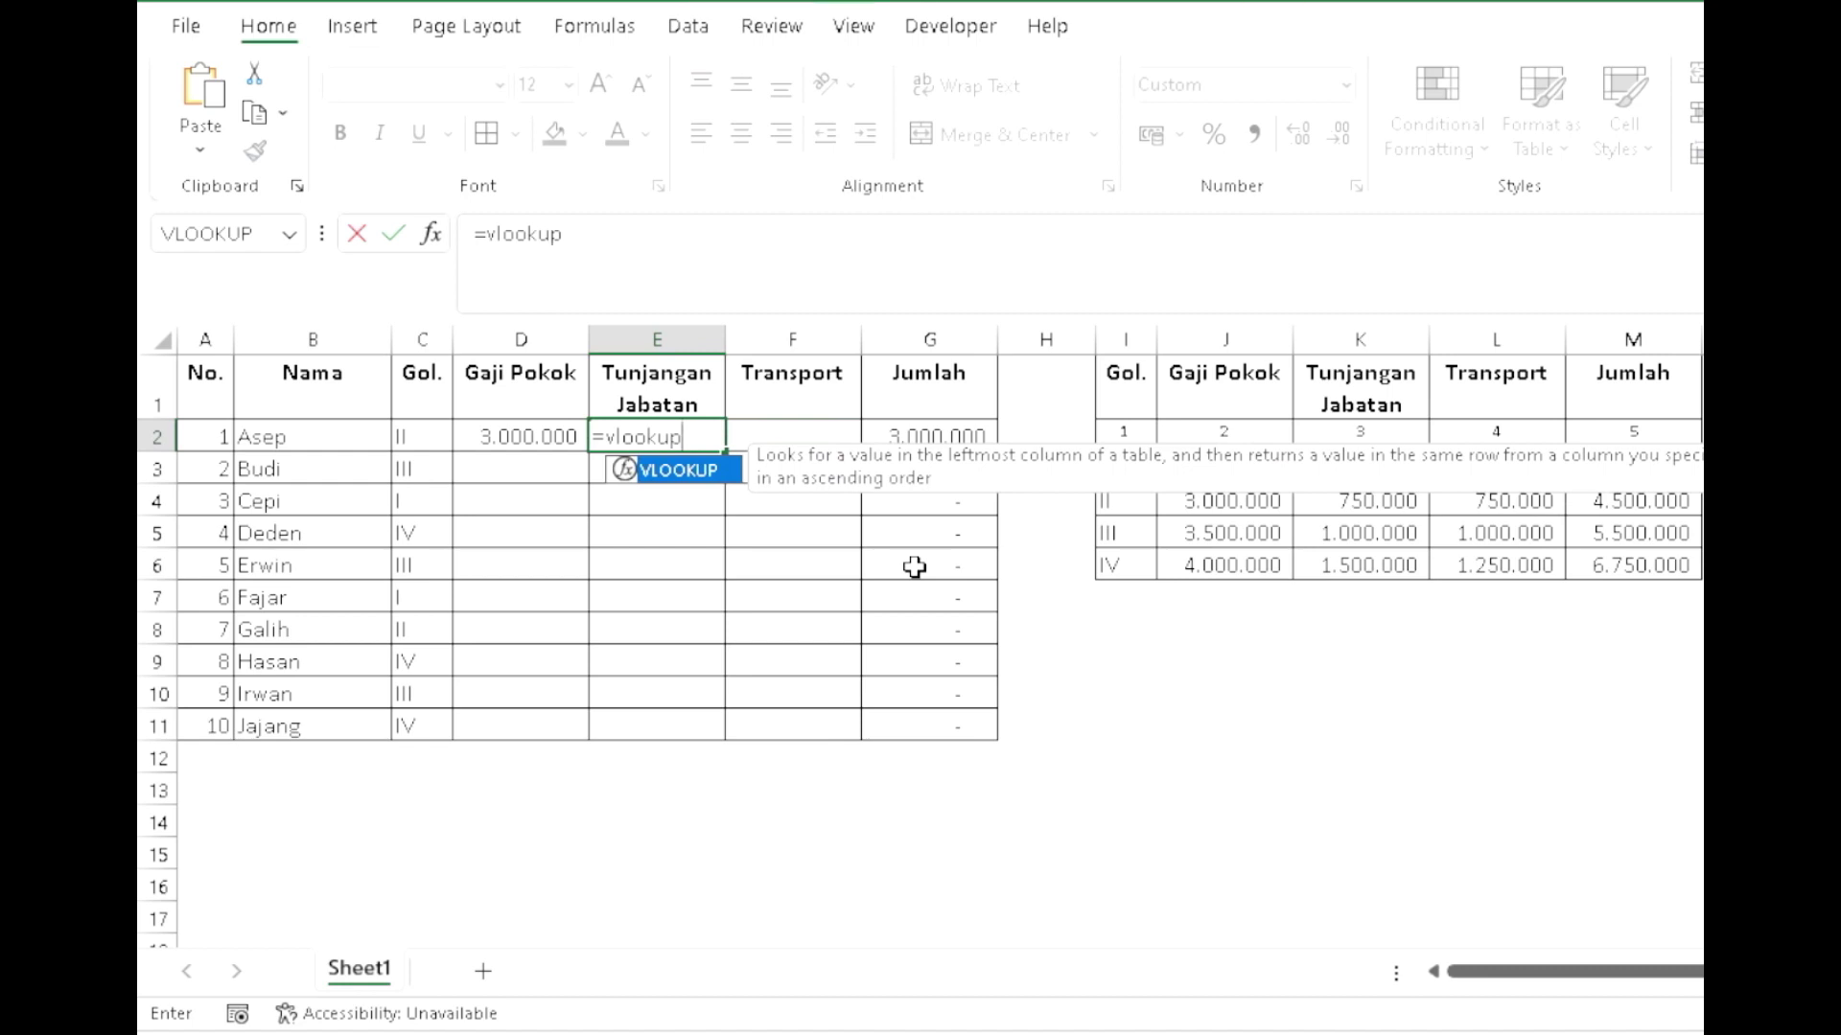
type("(")
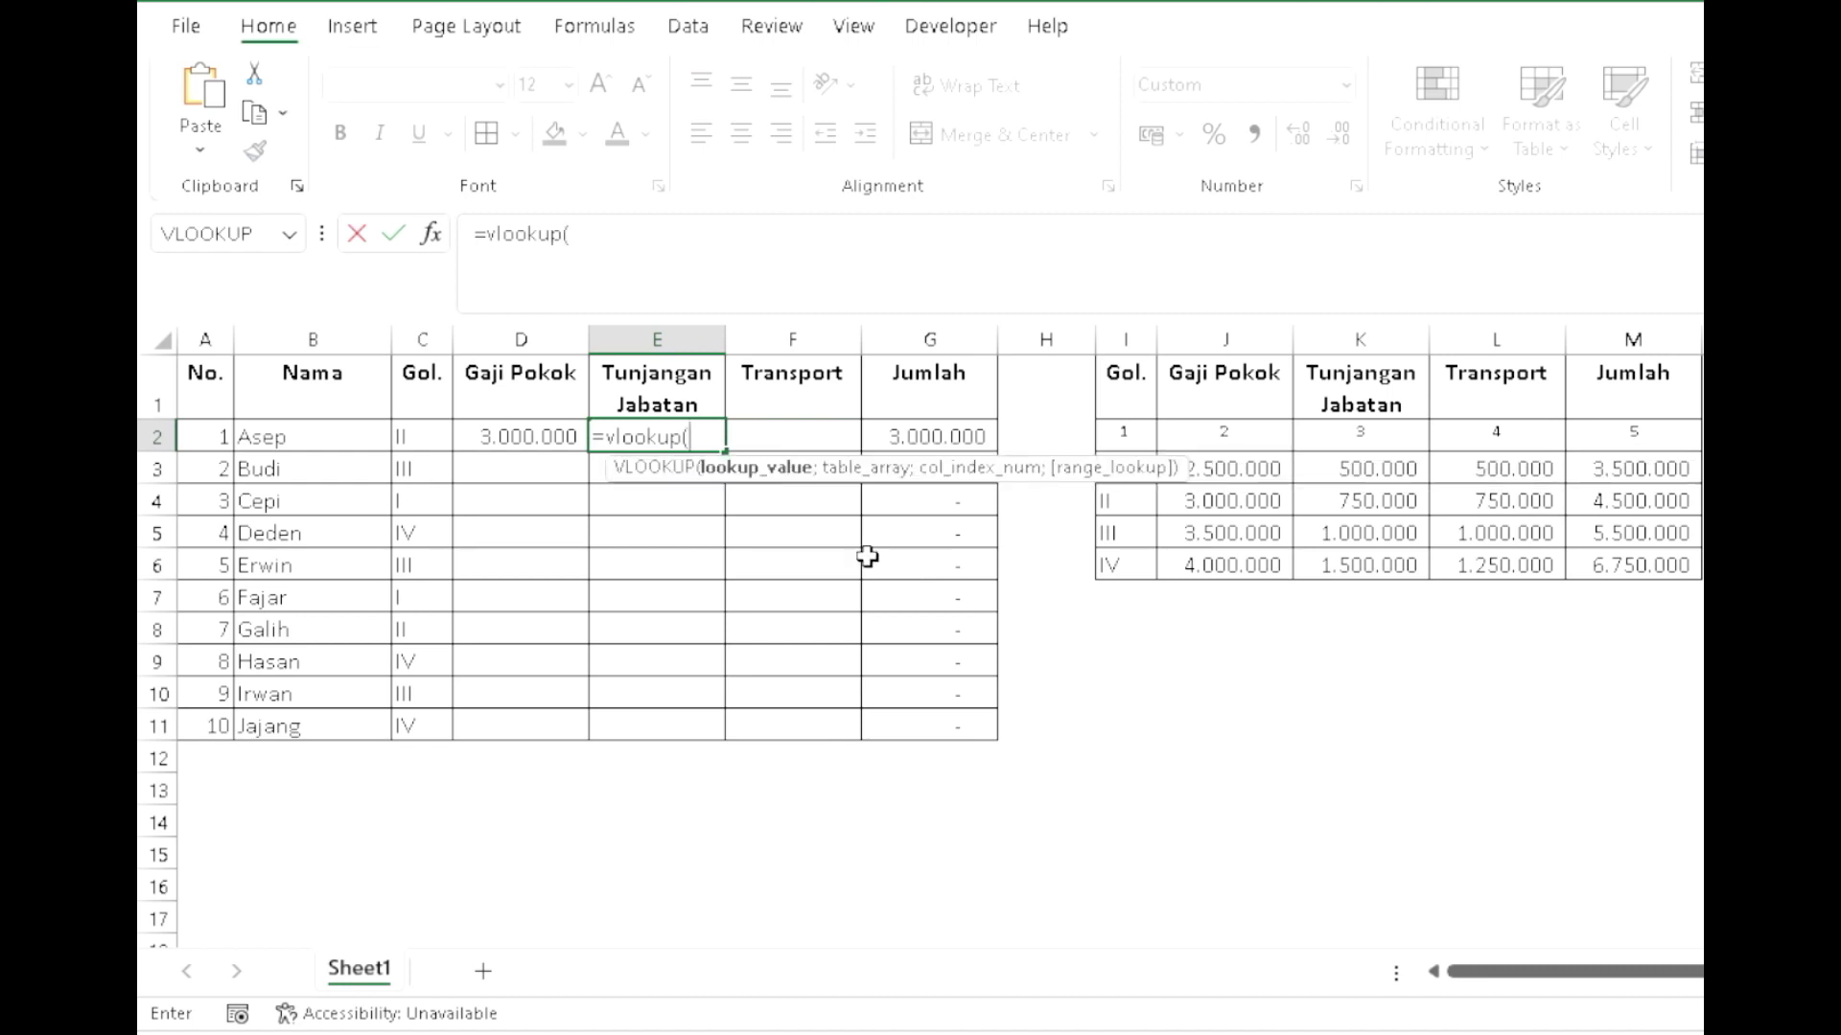
left_click(419, 435)
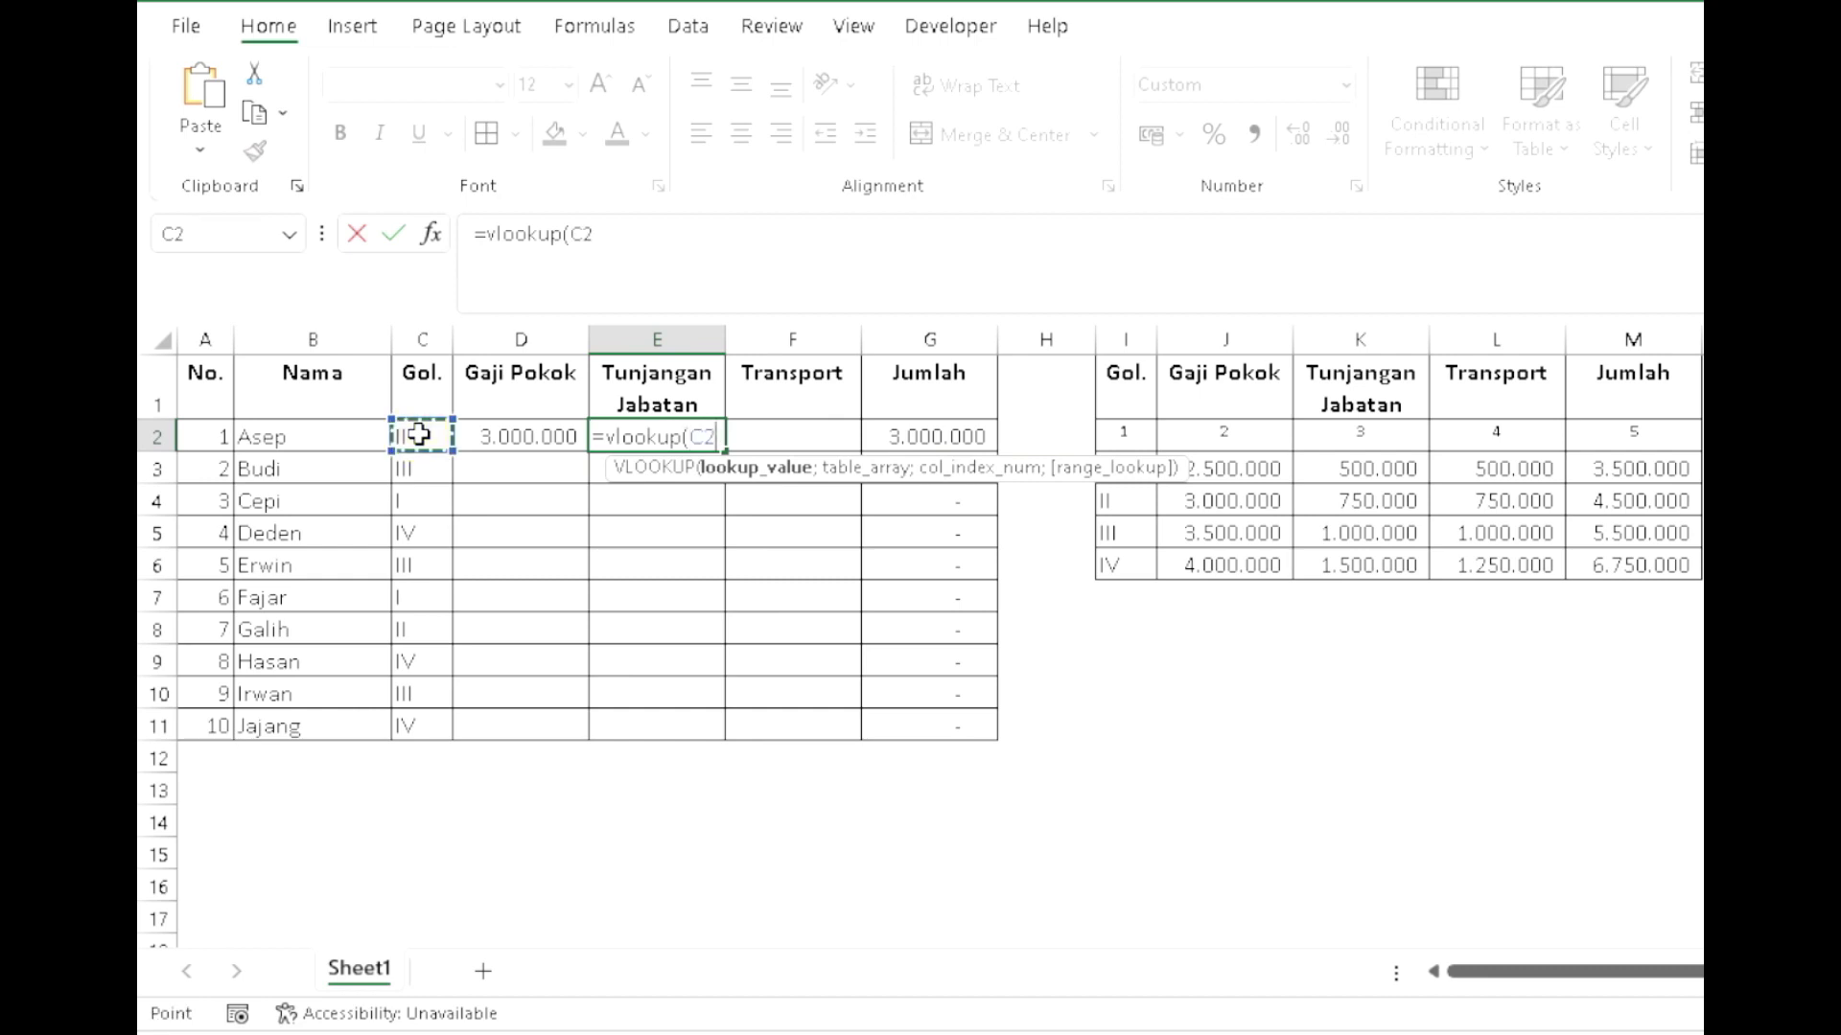
type(";")
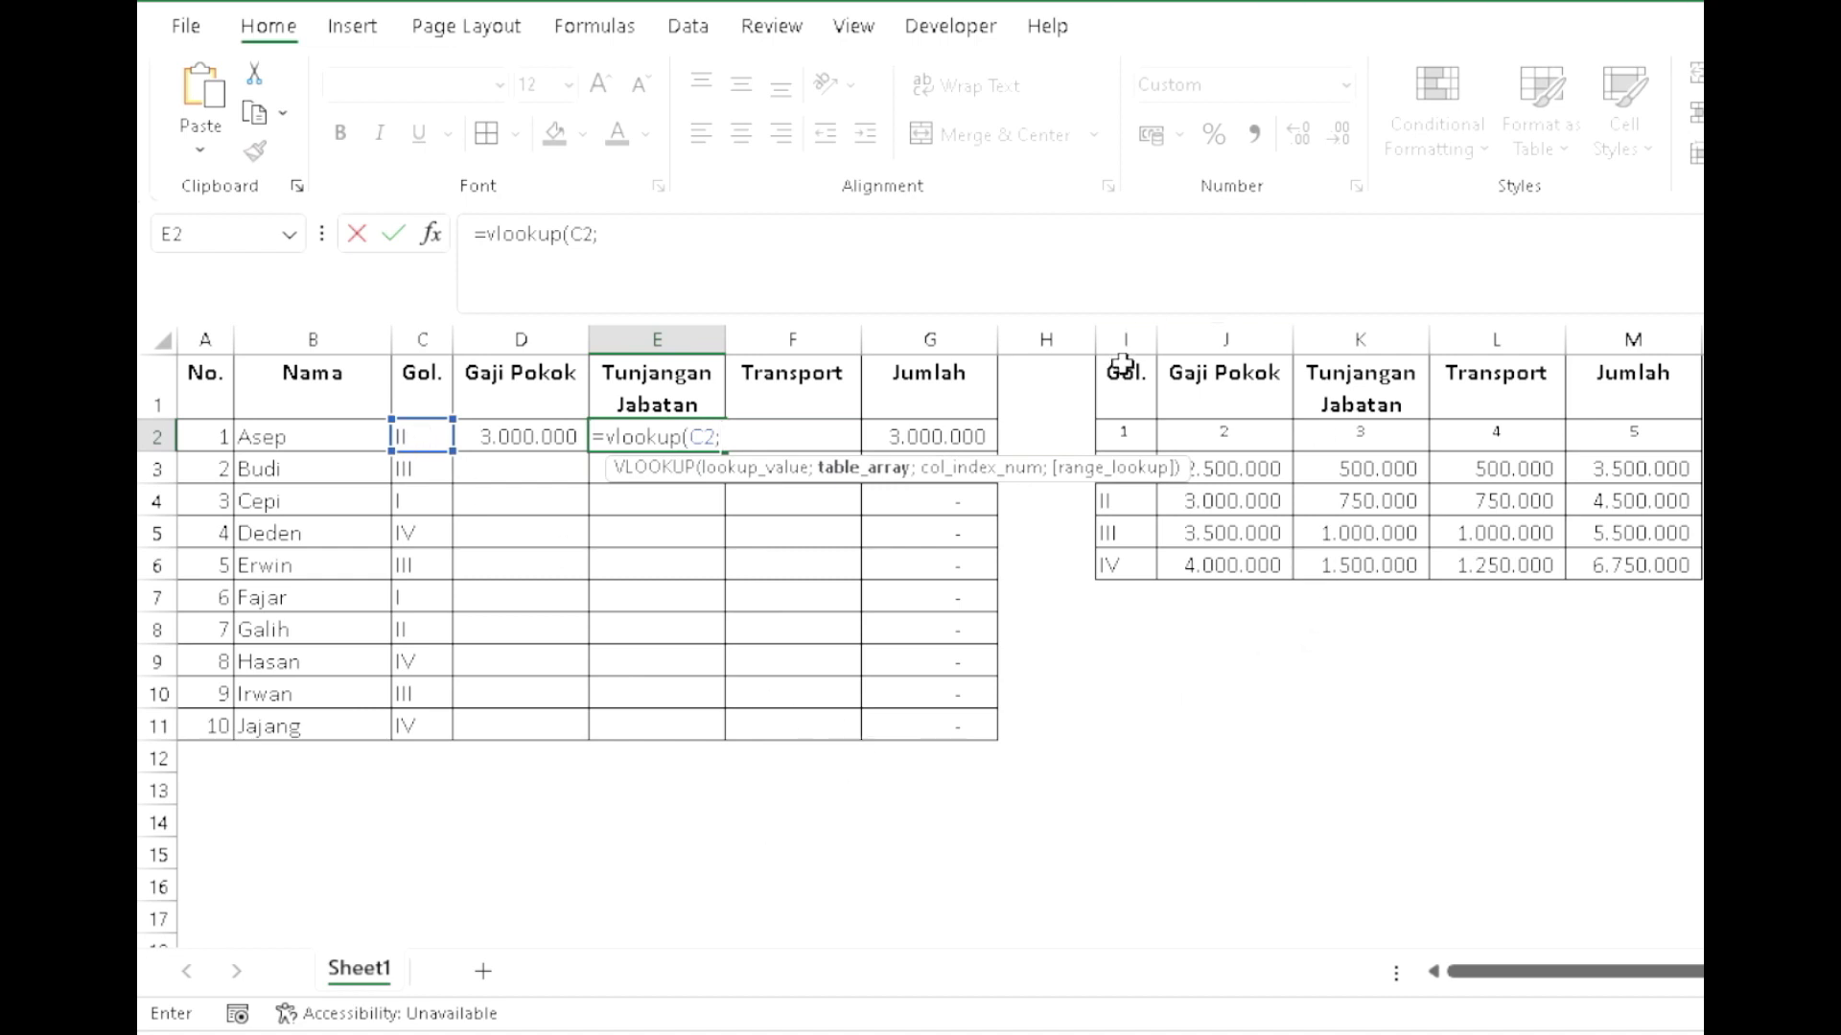
left_click_drag(1126, 365, 1633, 554)
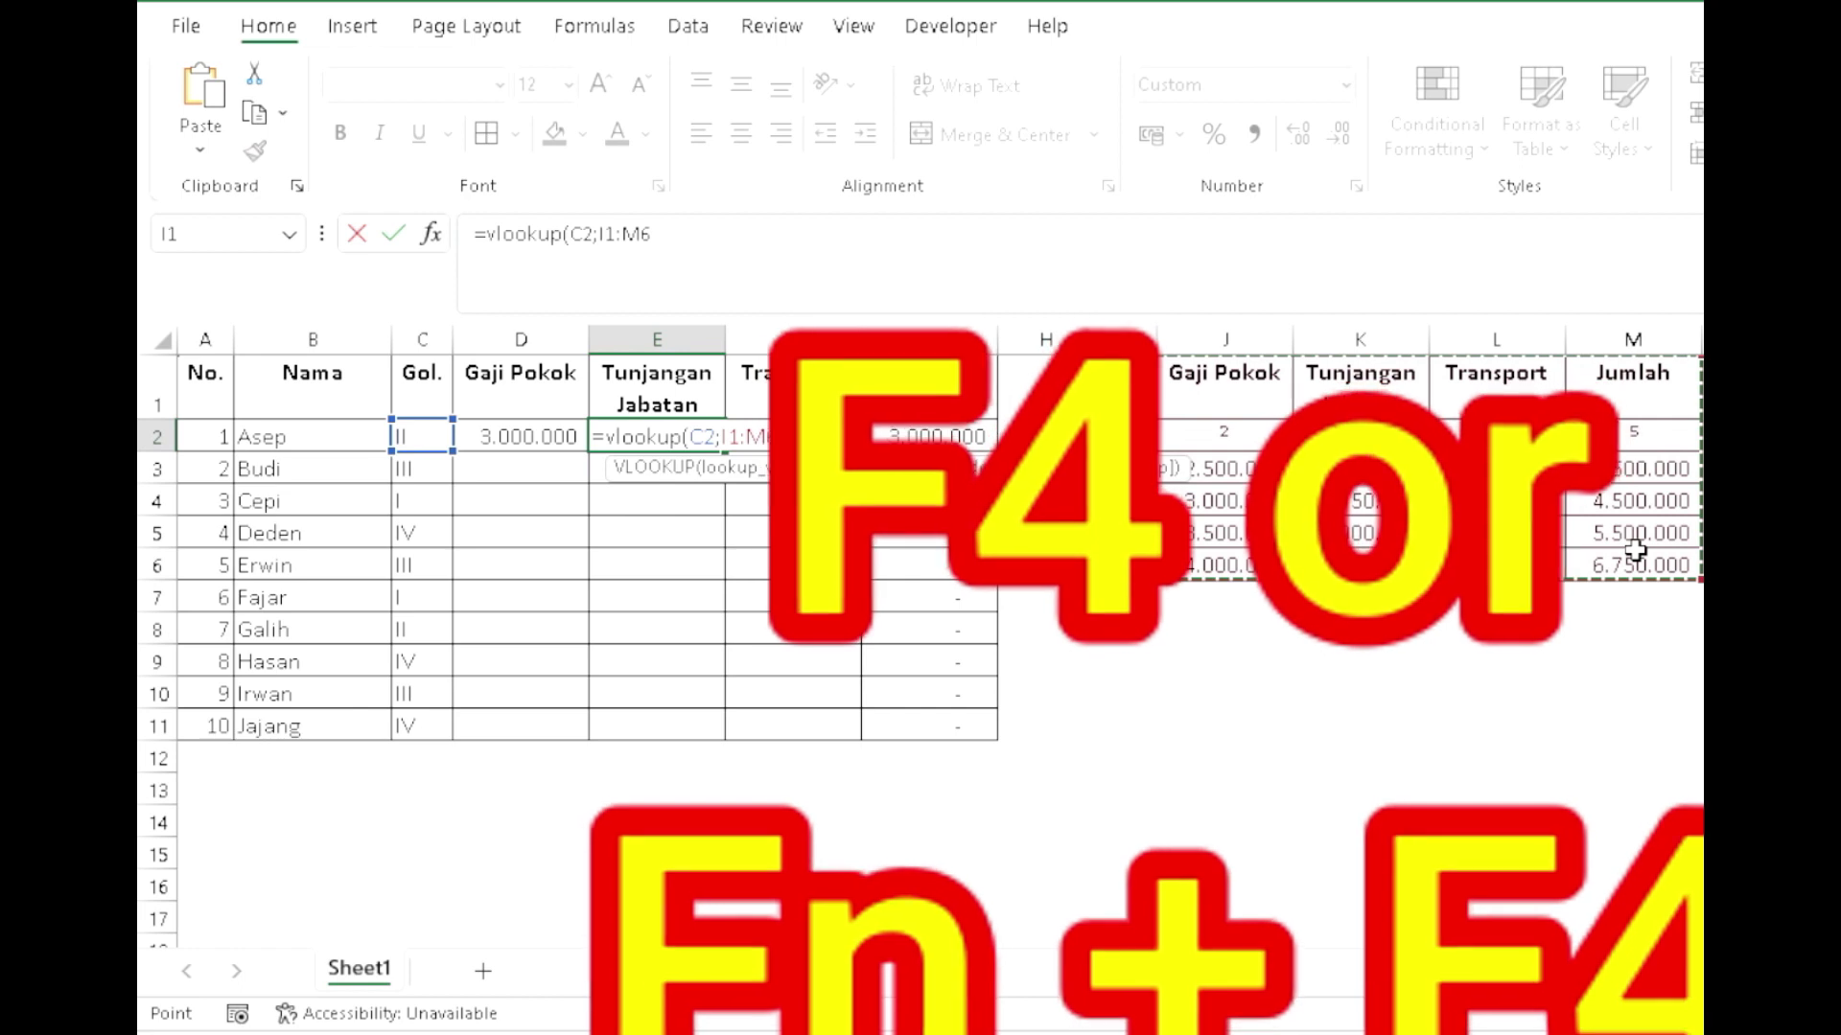
key("F4")
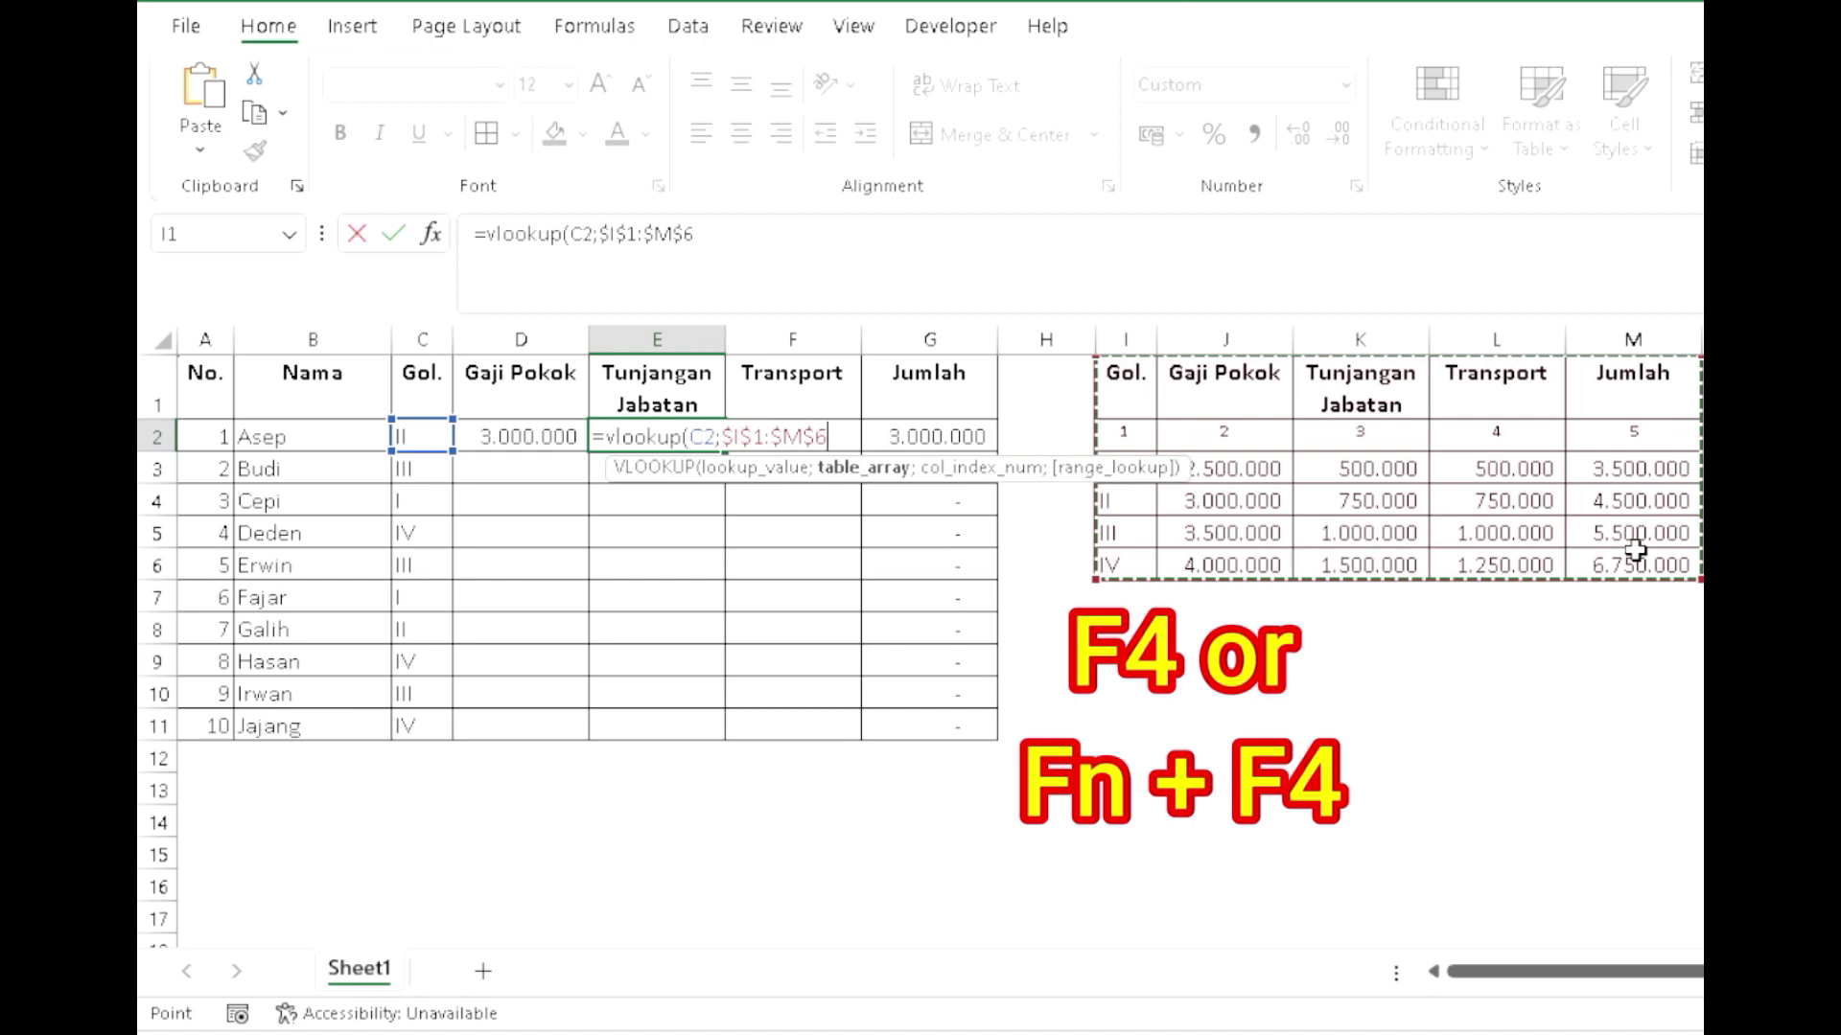
type(";")
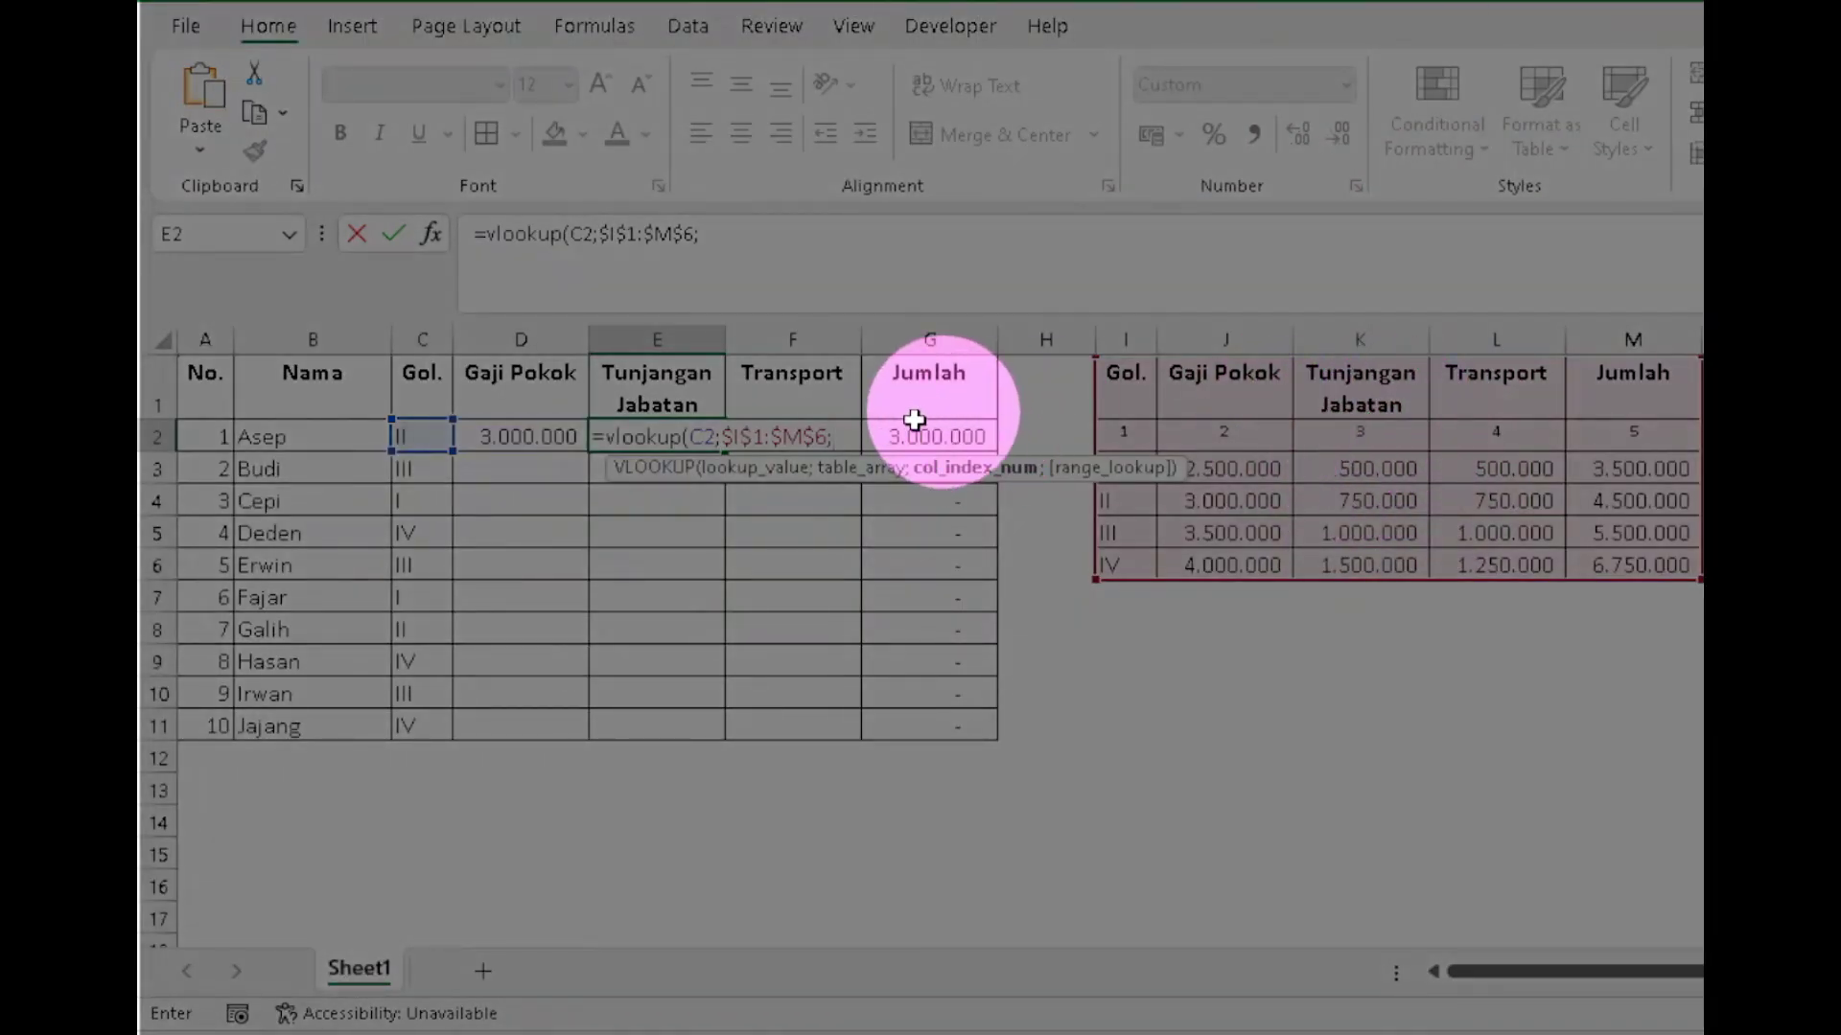
type("3")
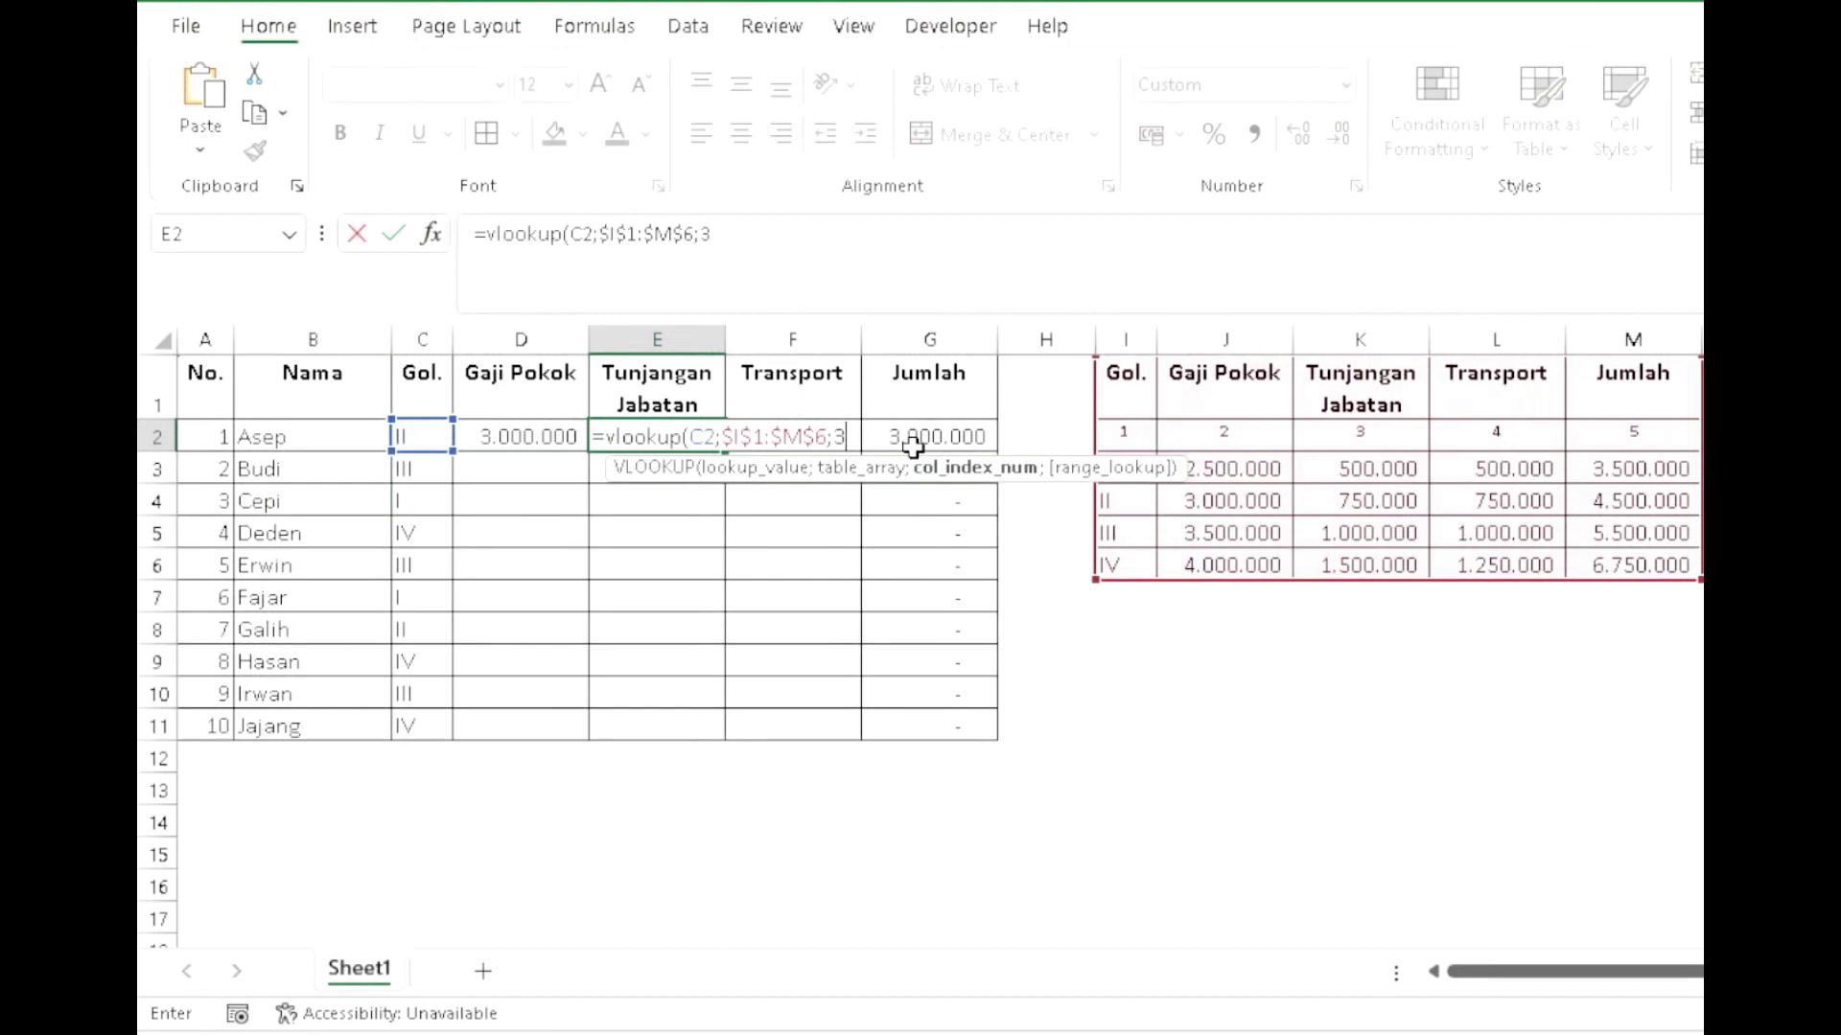
type(";")
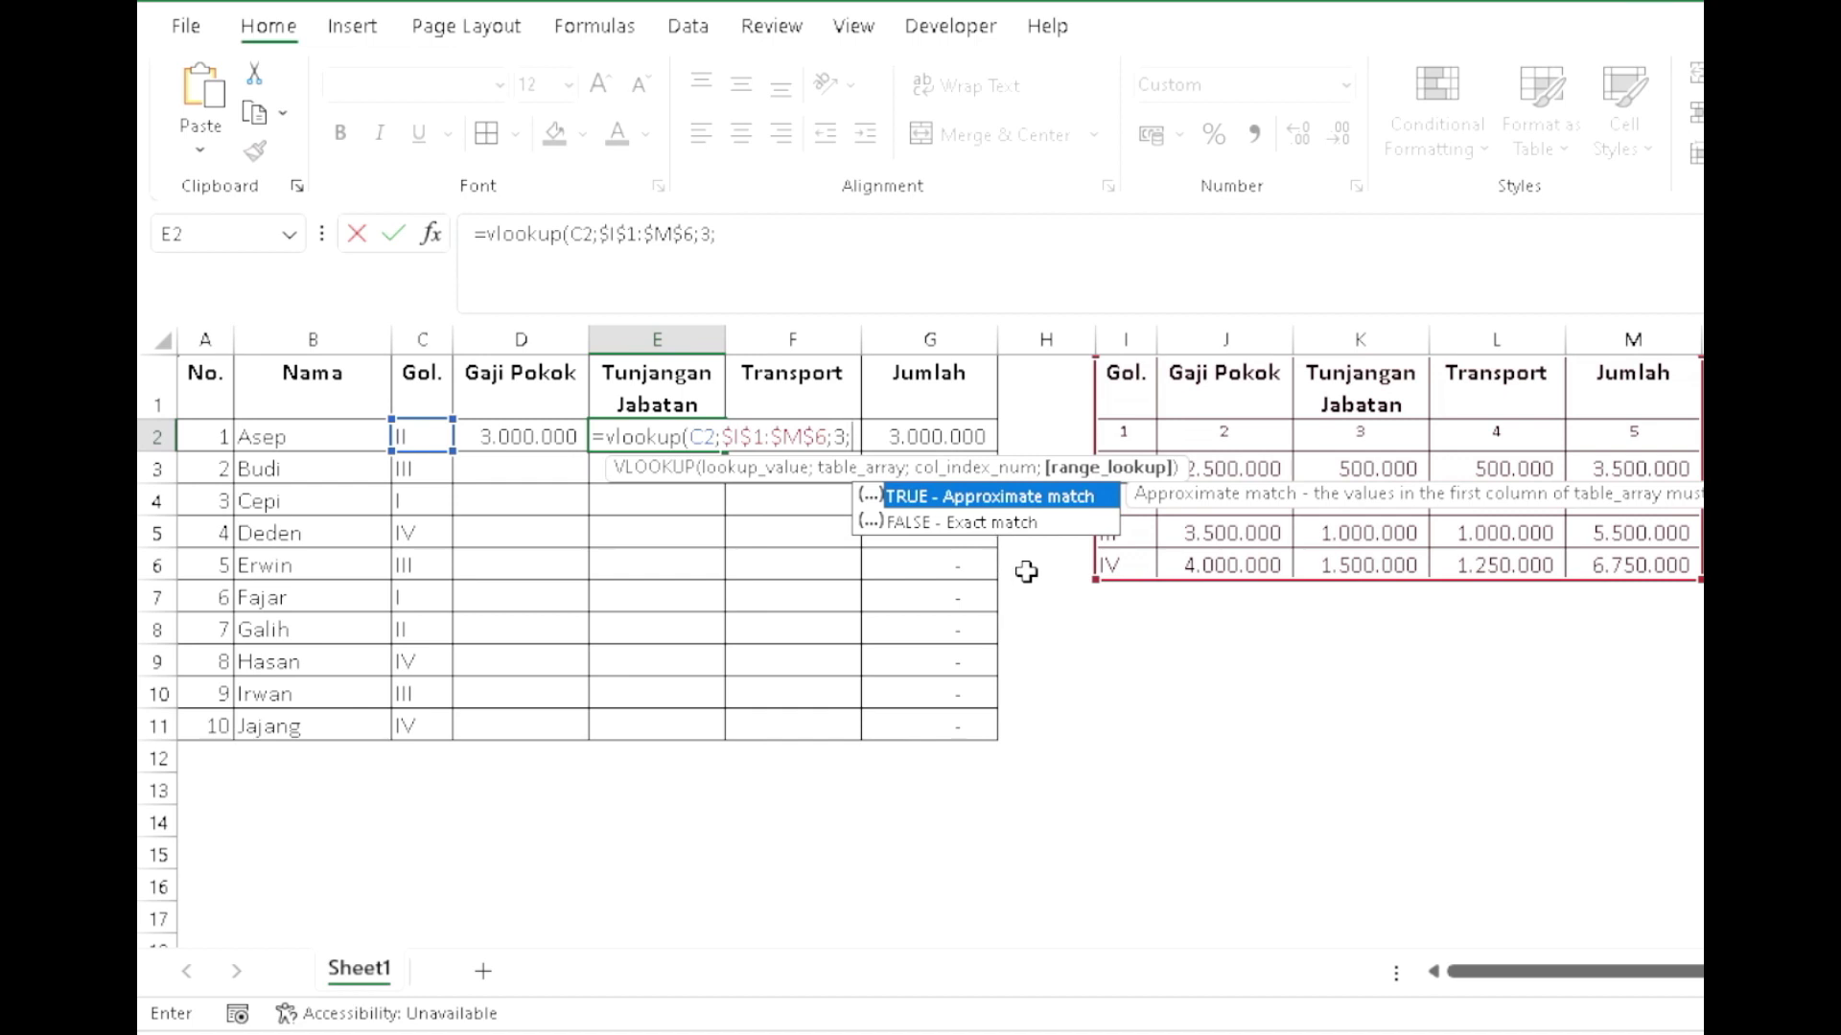
type("false)")
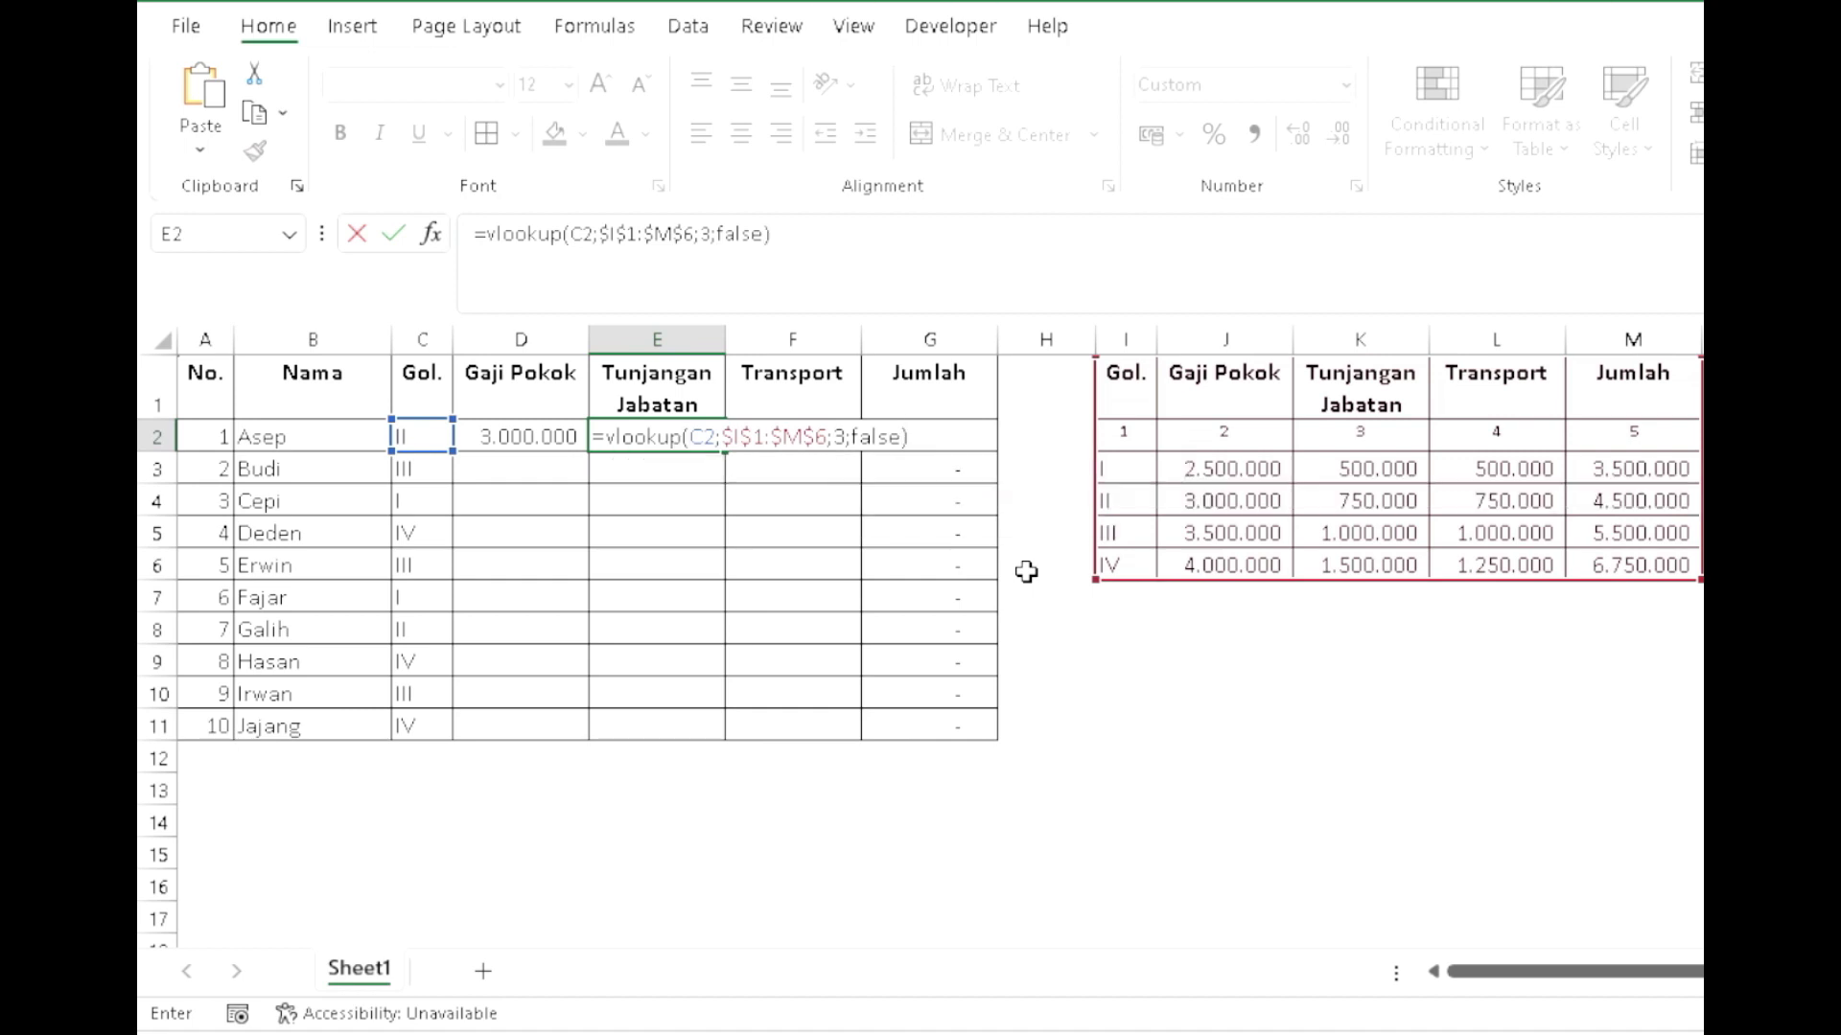
key("Return")
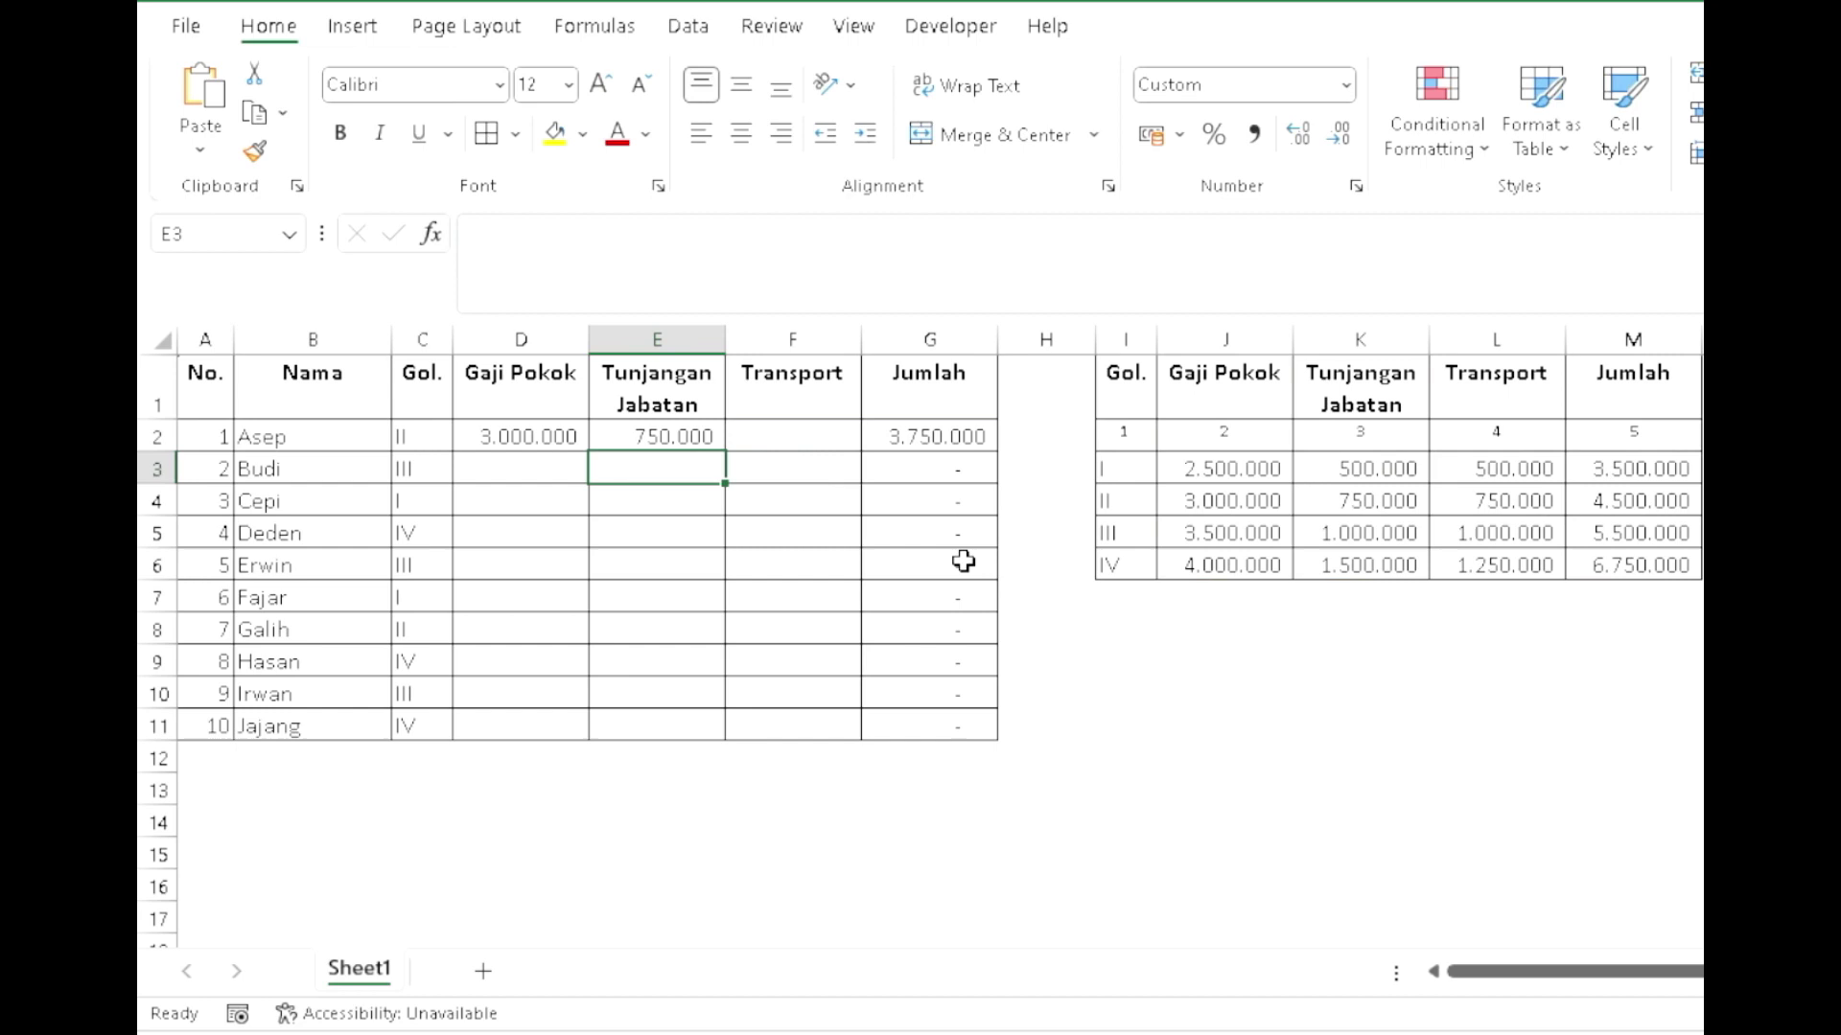
Step: Enter the formula =VLOOKUP(C2;$I$1:$M$6;4;FALSE) in Transport cell F2
left_click(787, 436)
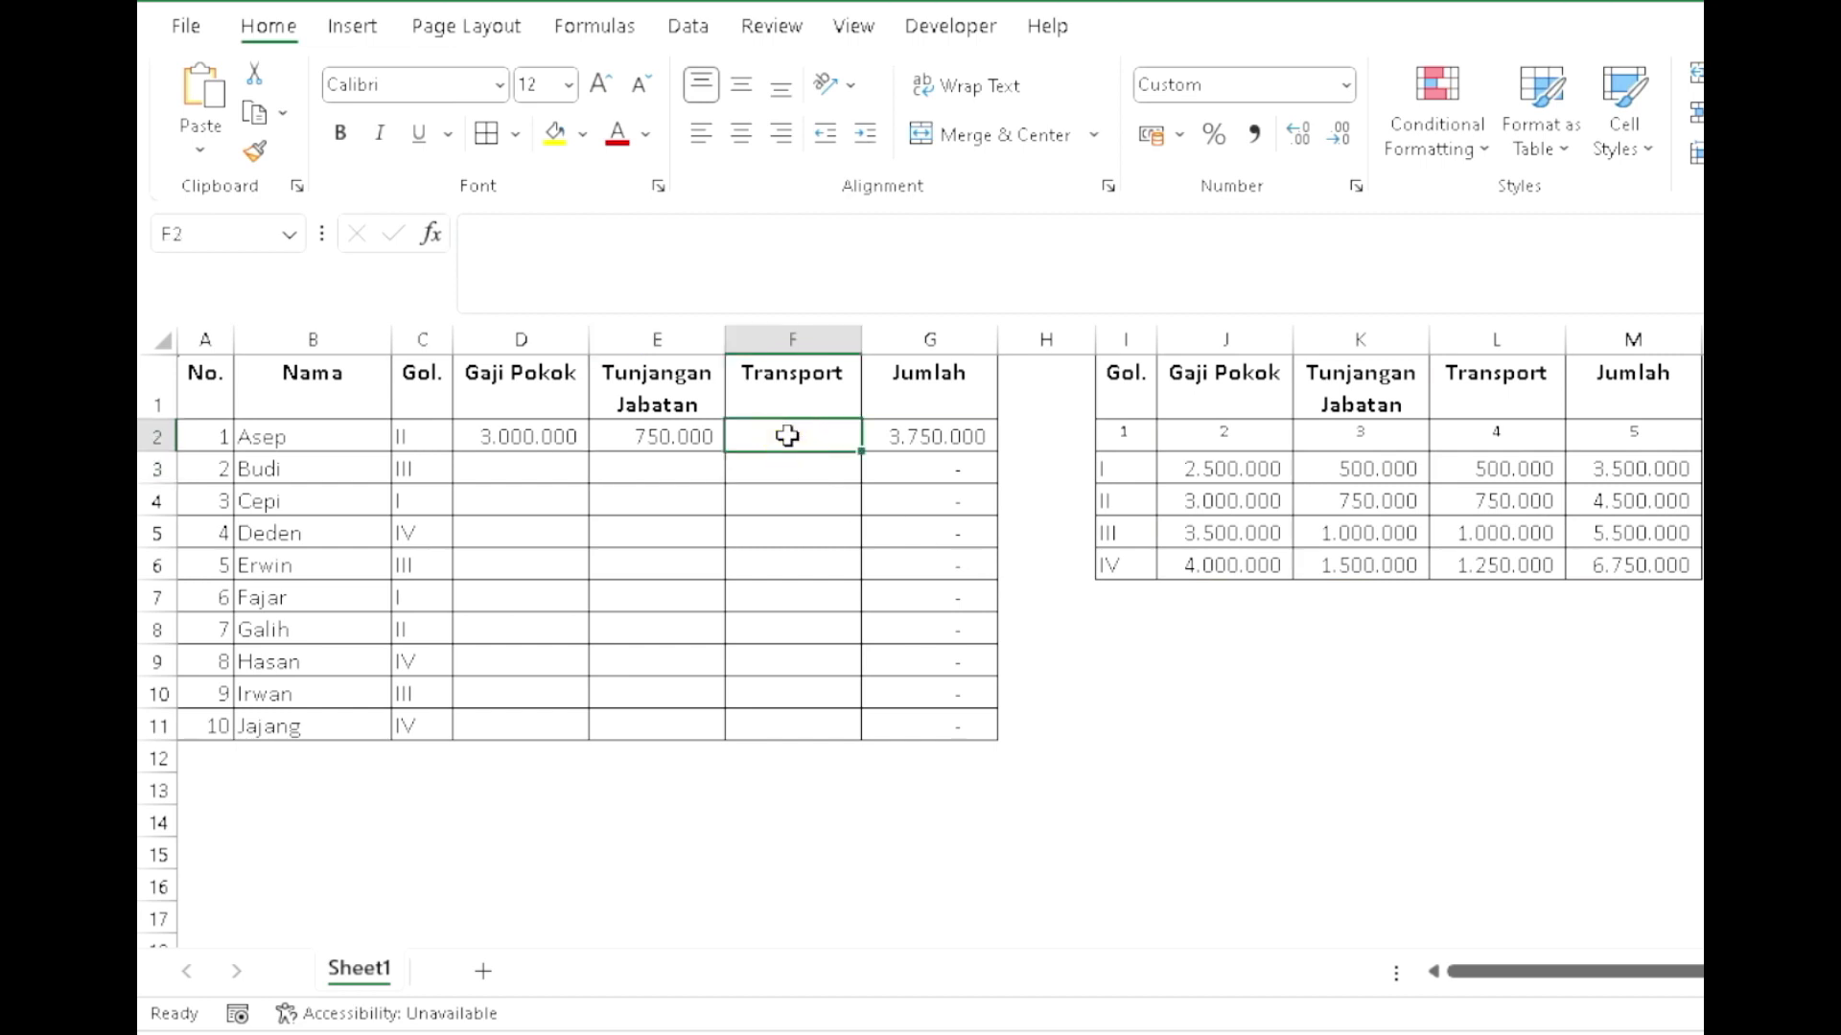
type("=vl")
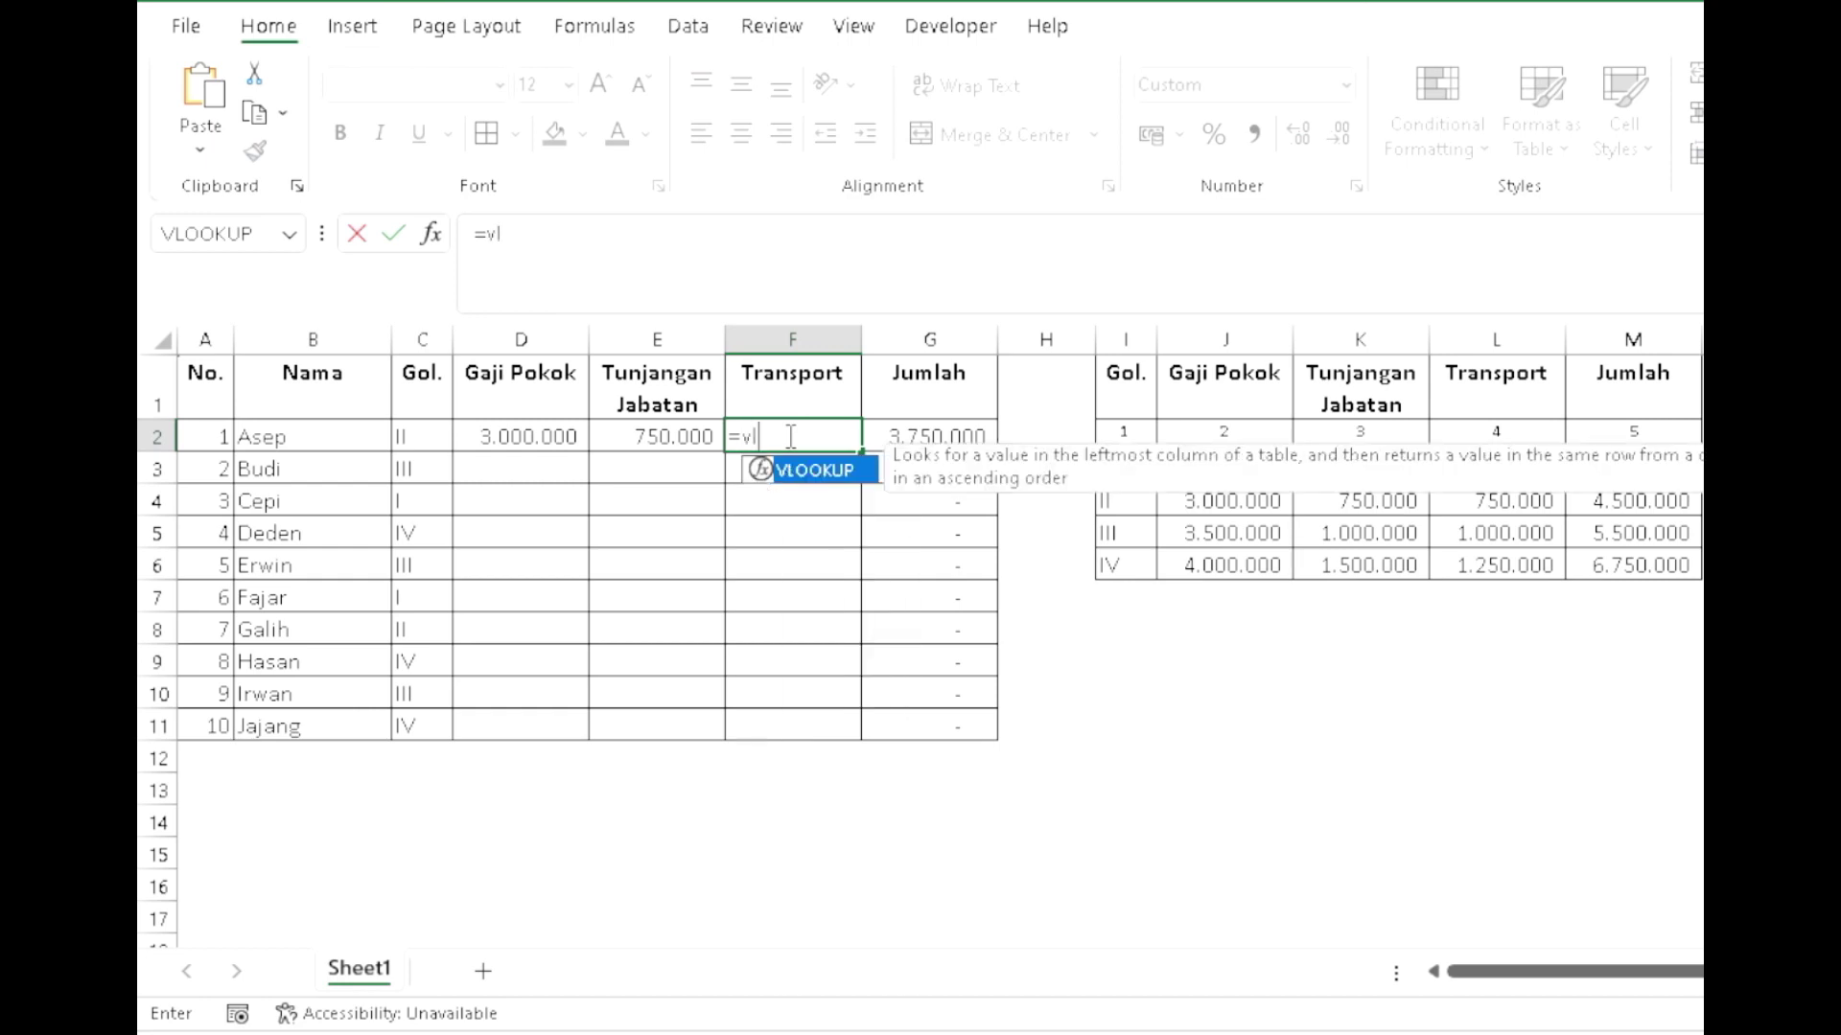
type("ookup(")
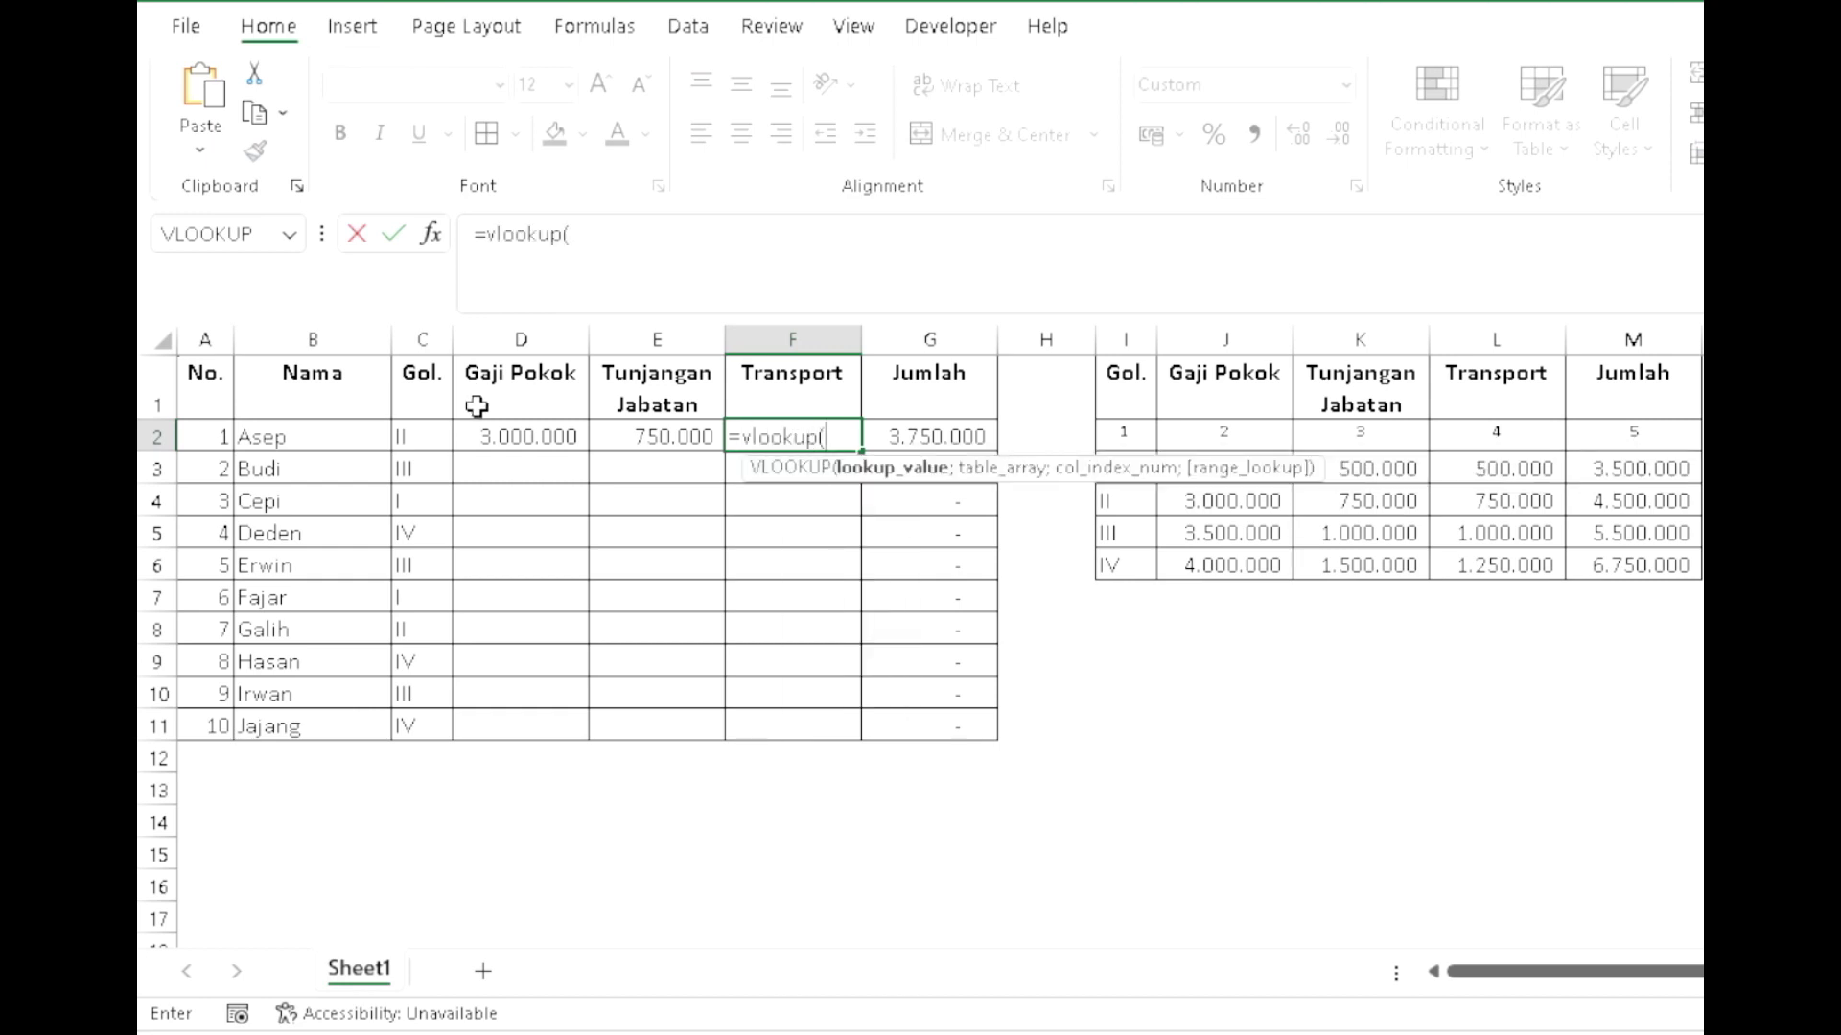
left_click(422, 438)
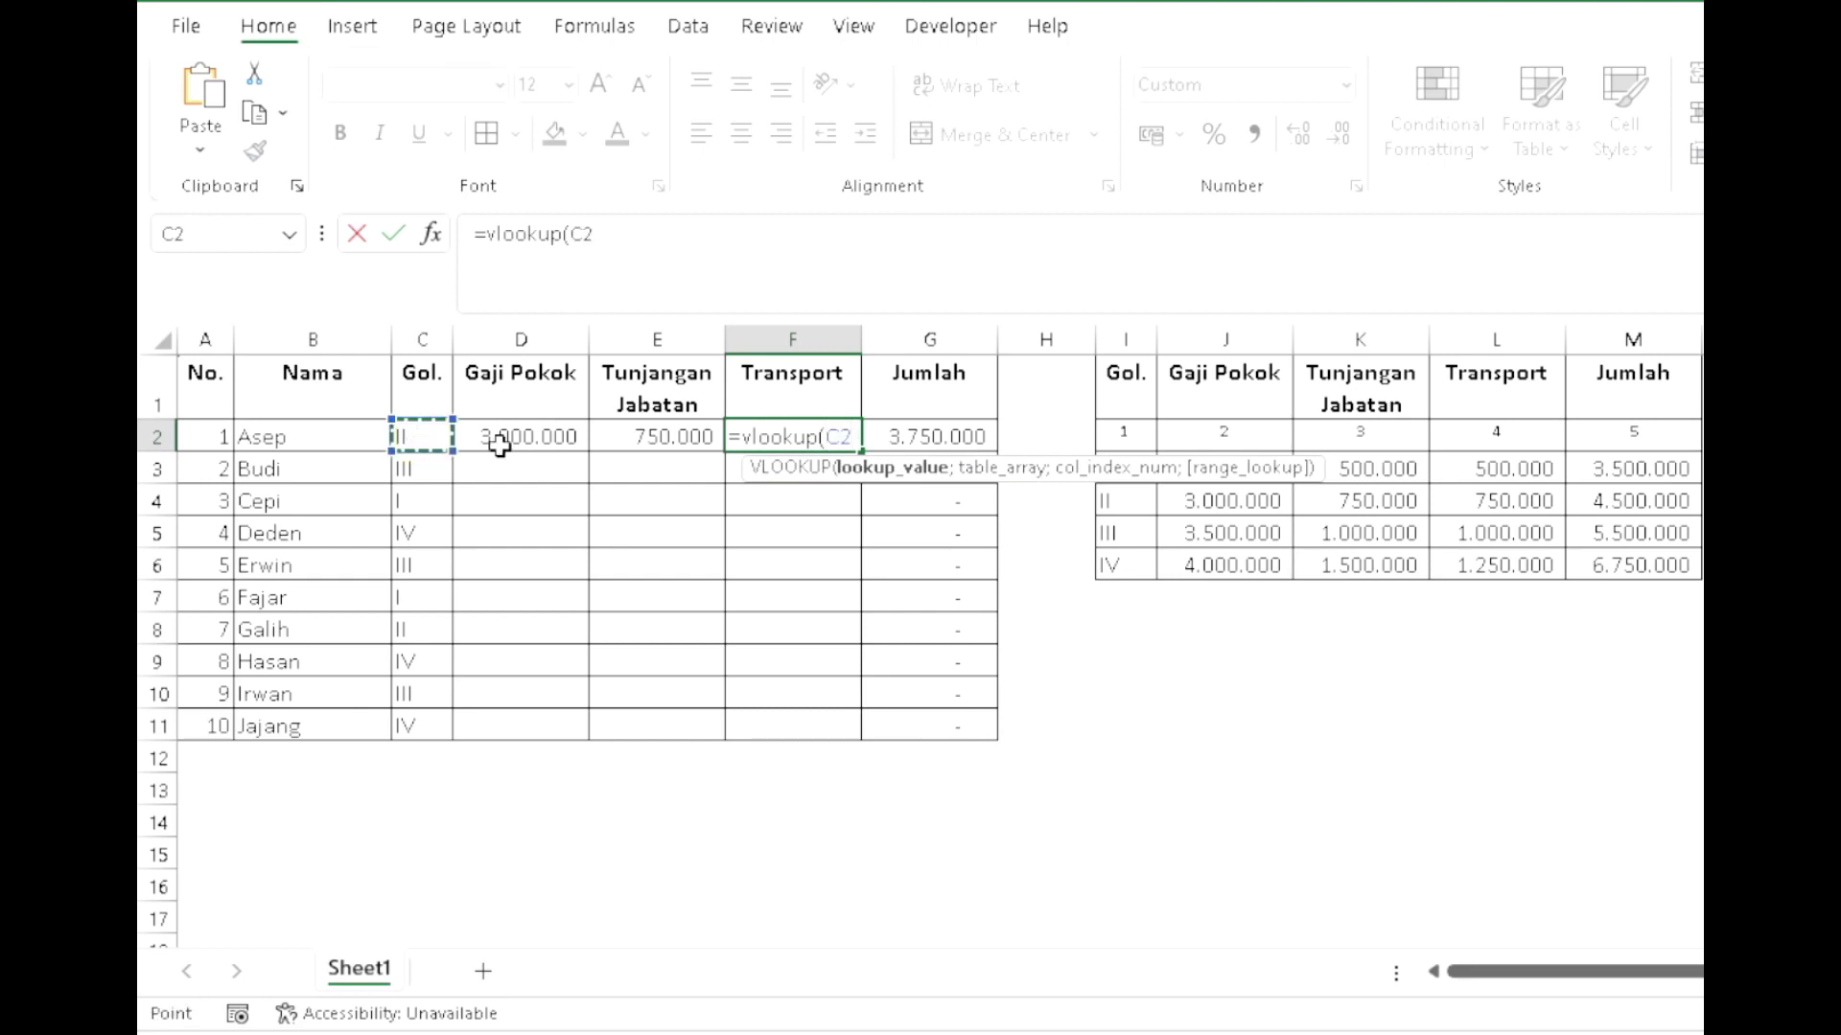
type(";")
left_click_drag(1122, 373, 1603, 562)
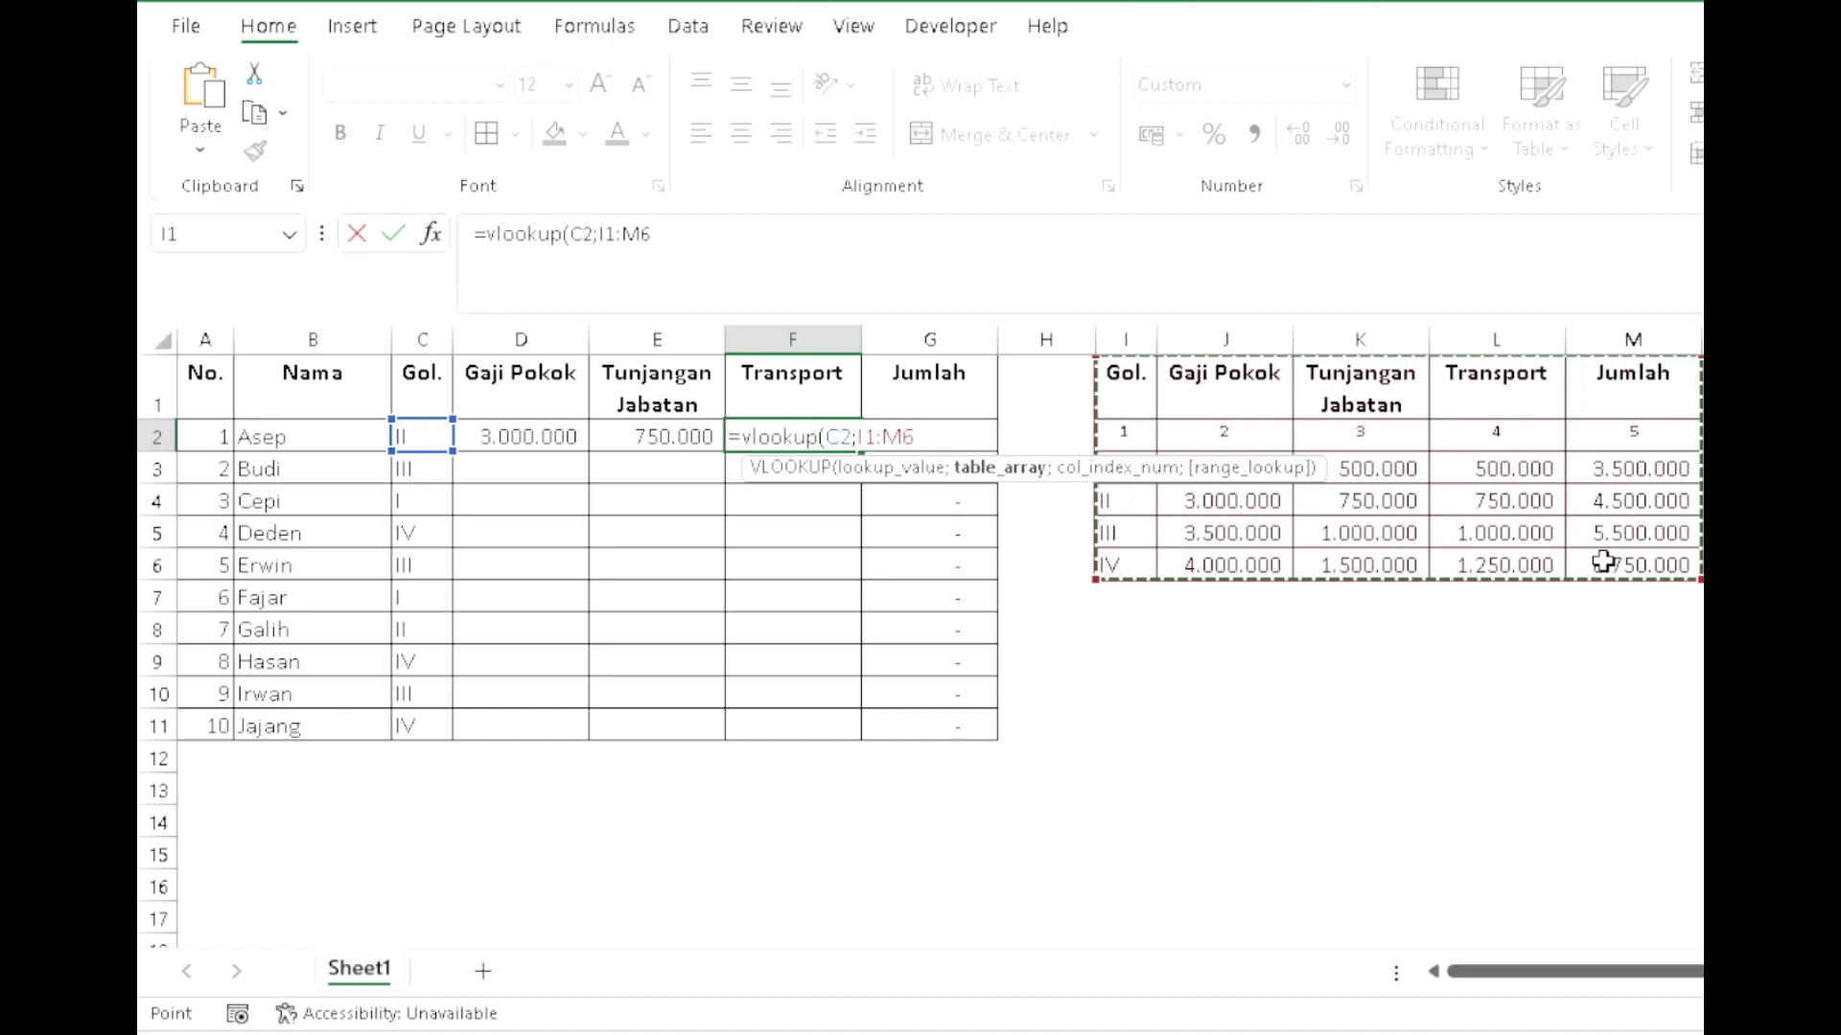
key("F4")
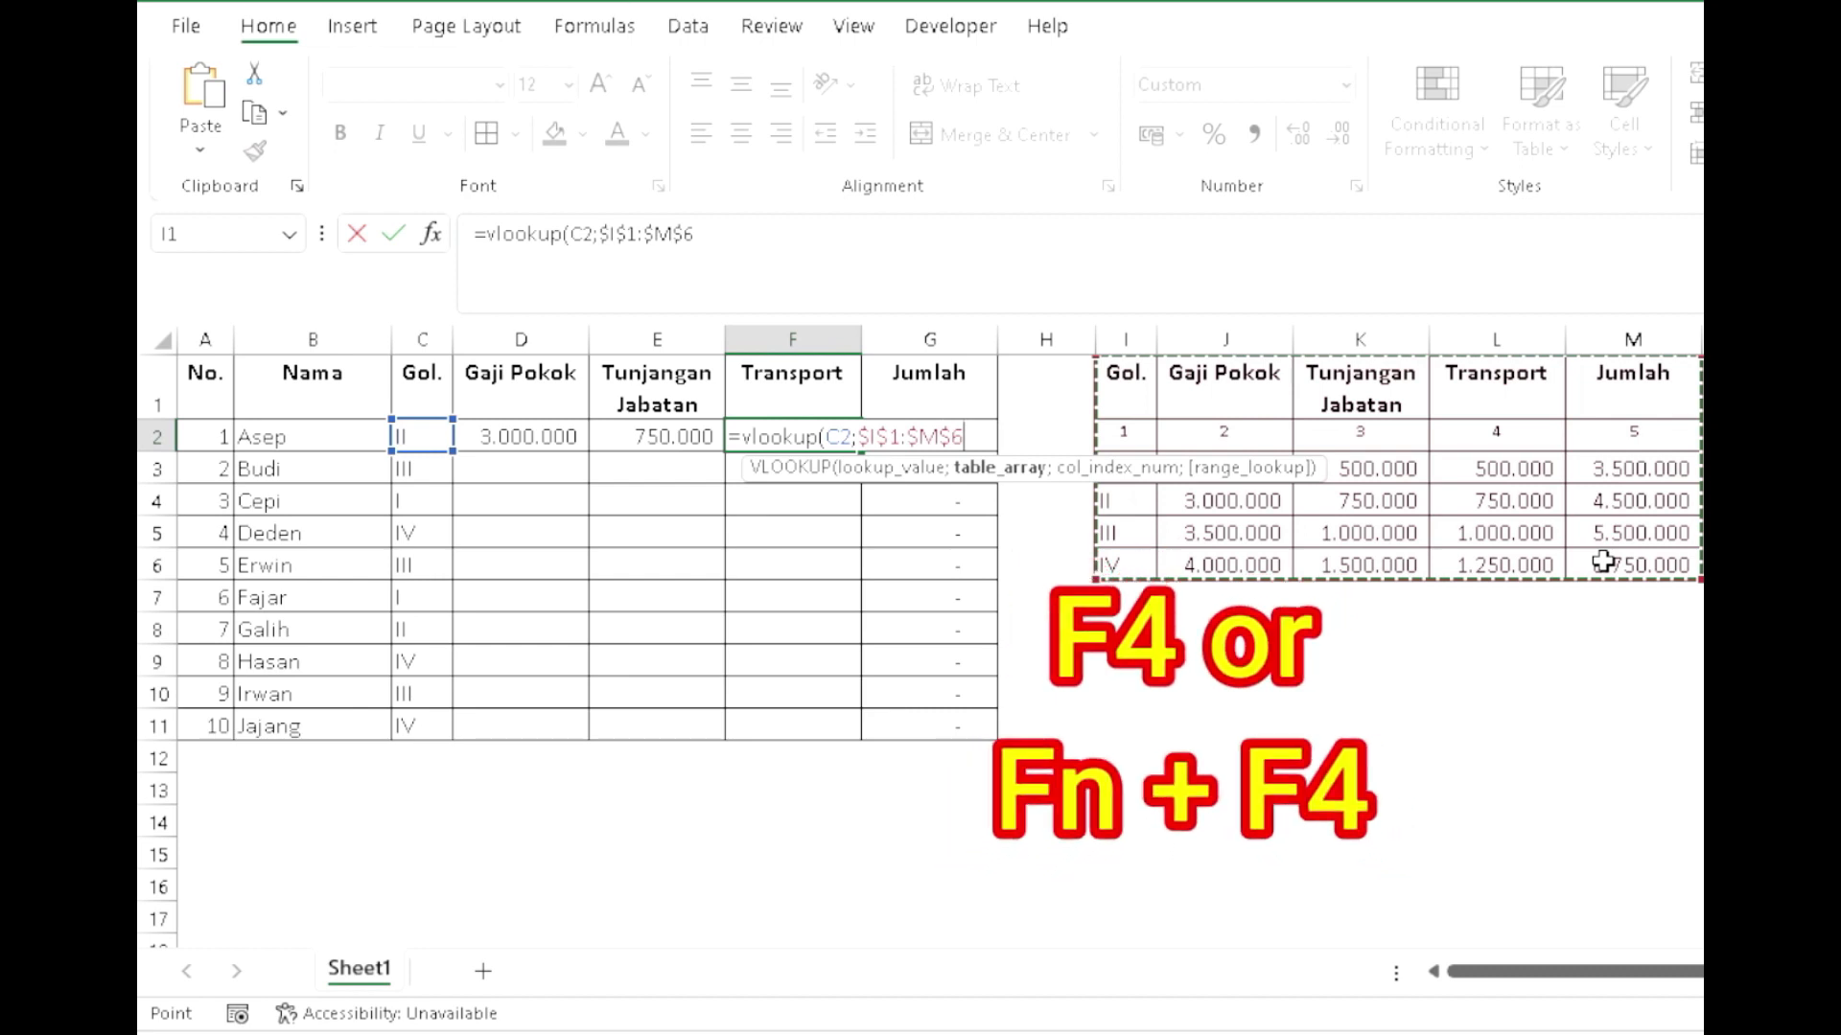
type(";")
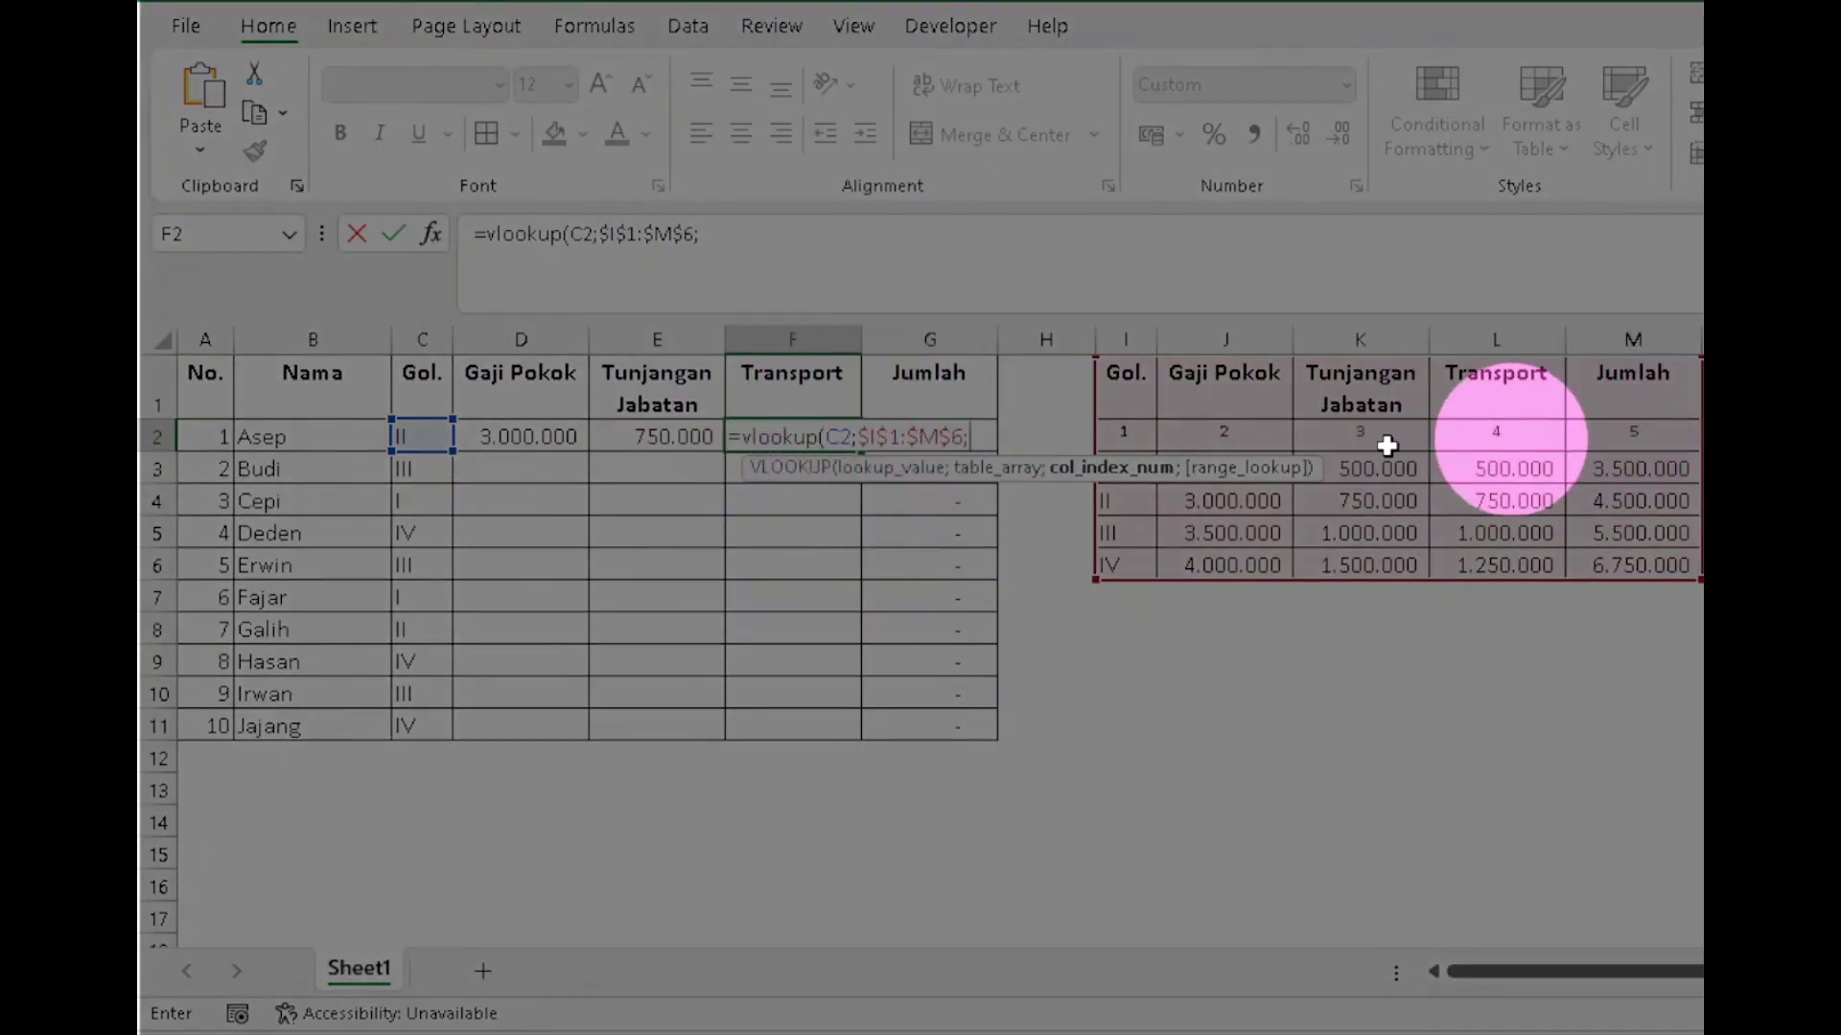
type("4")
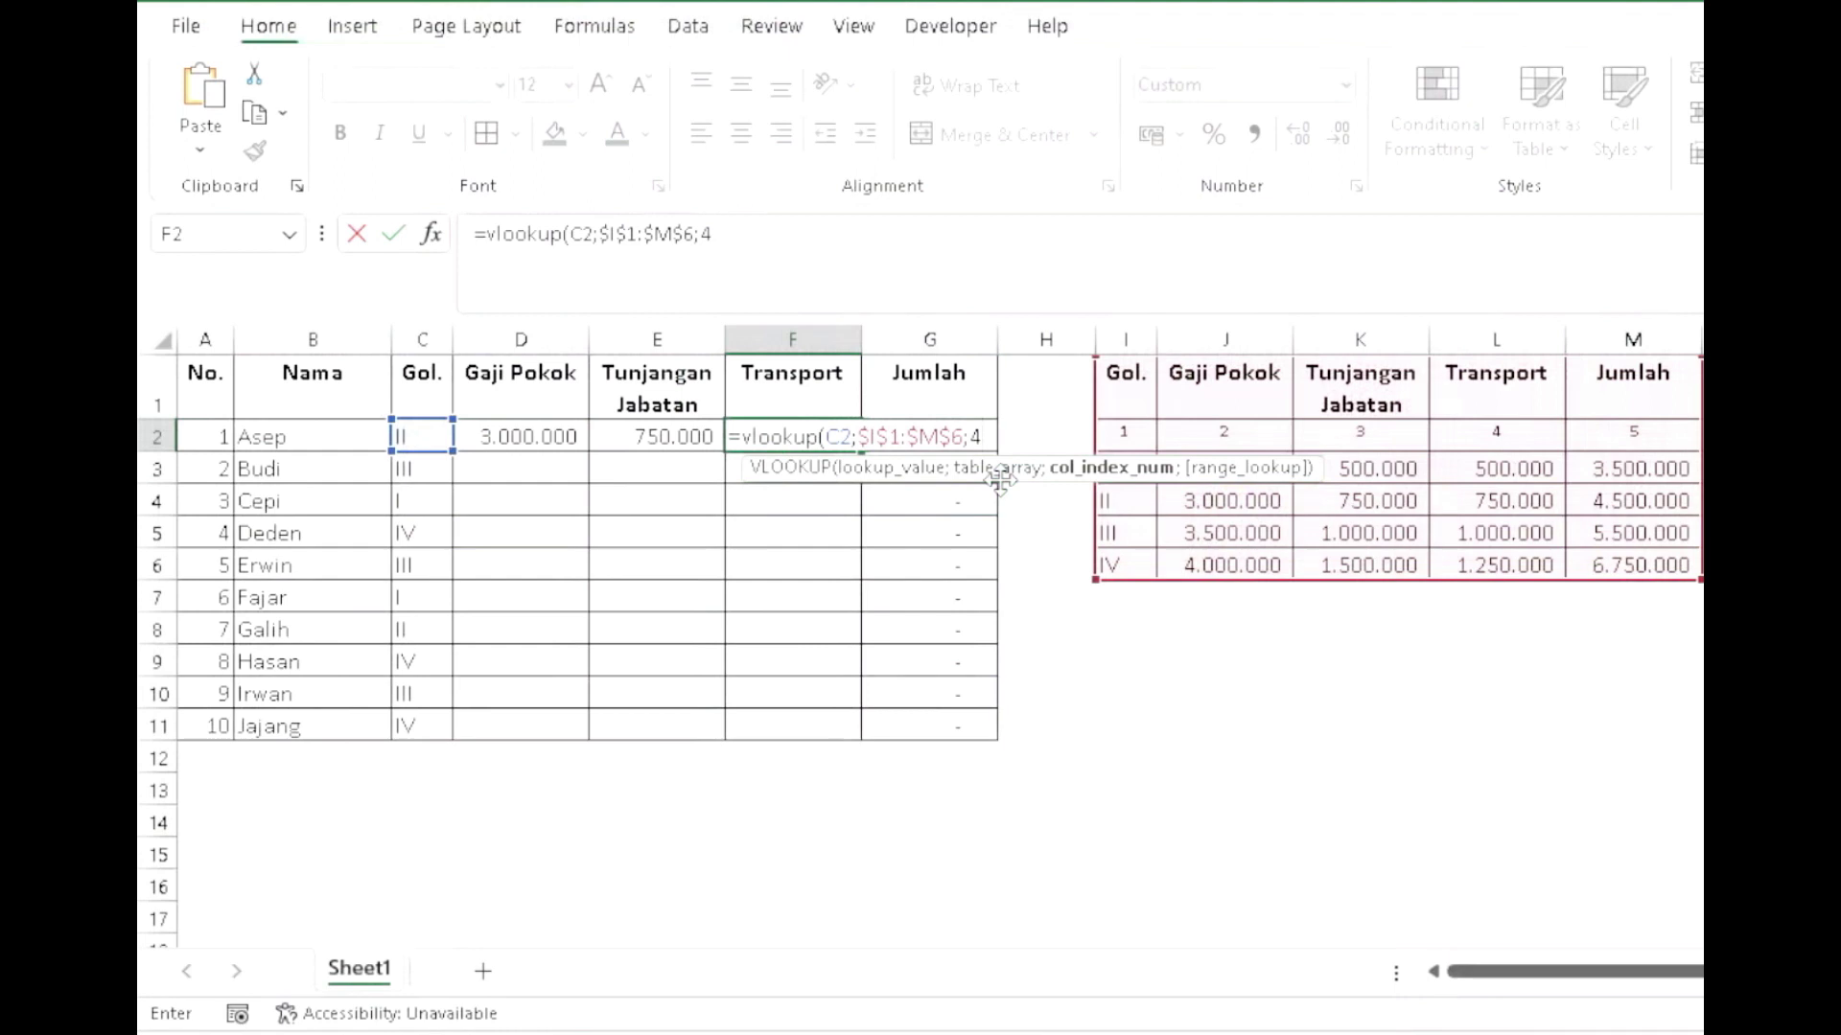
type(";false)")
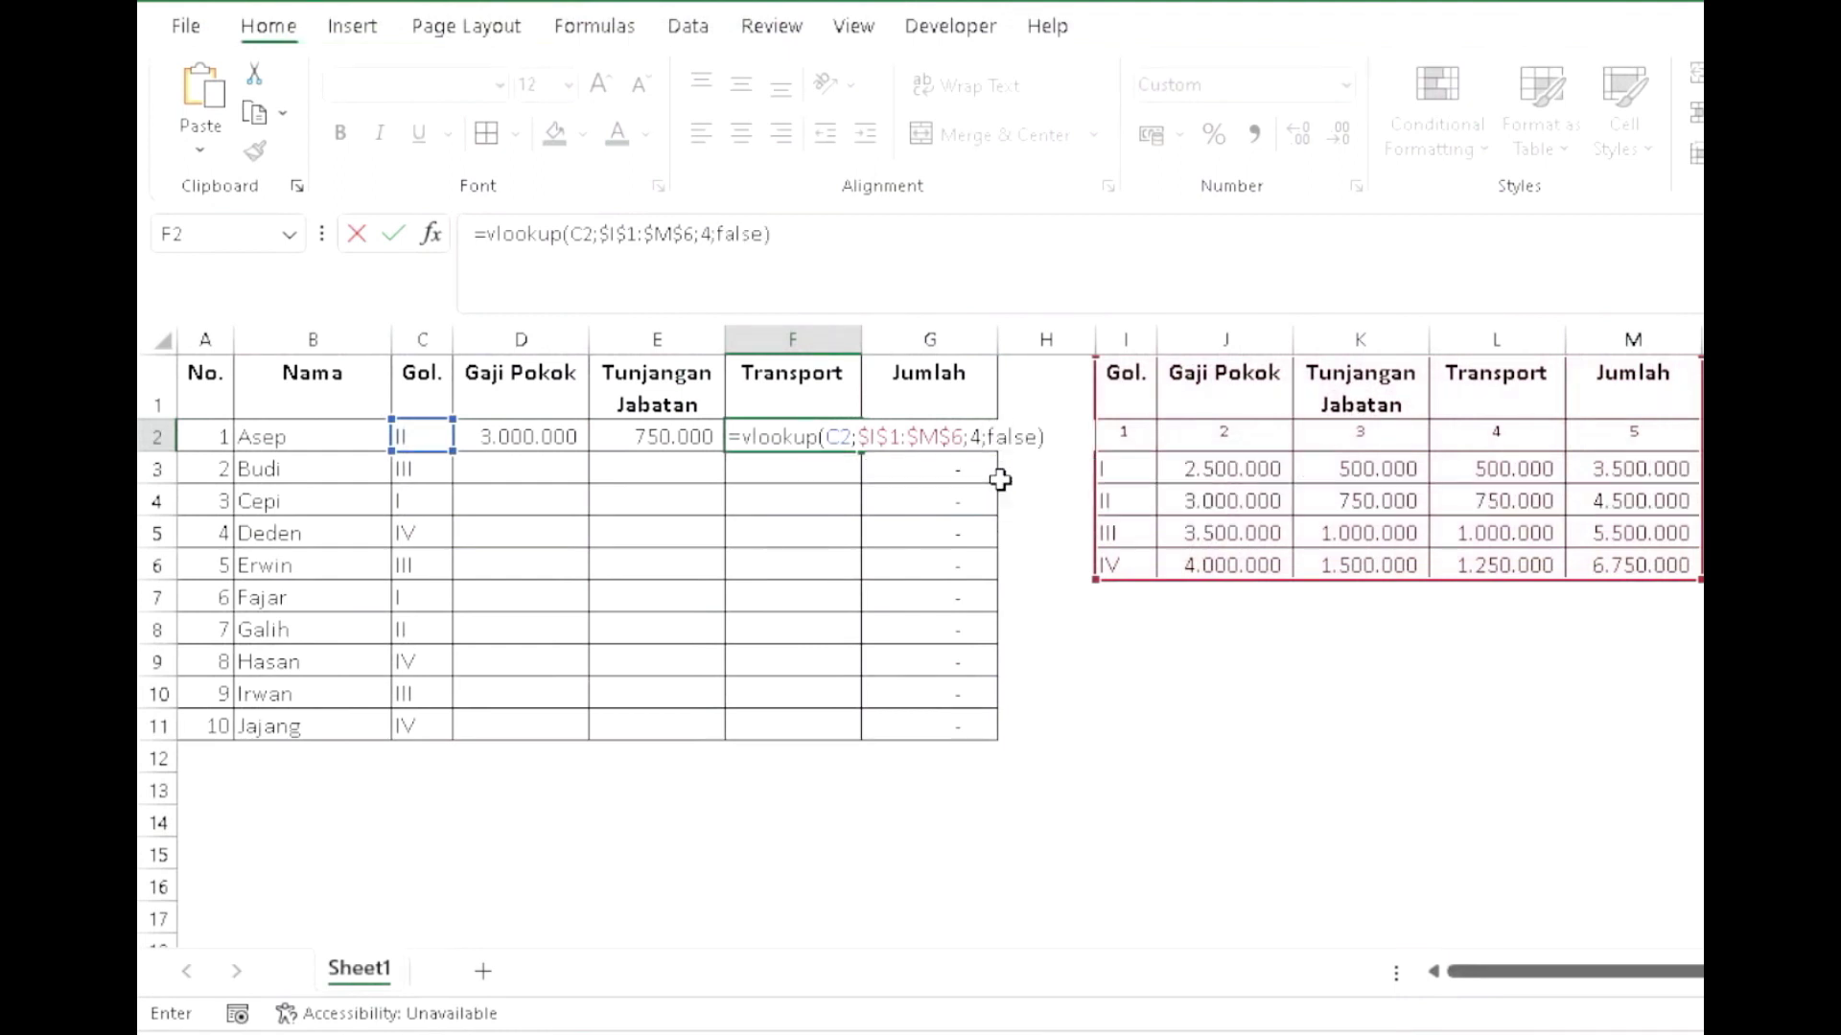
key("Return")
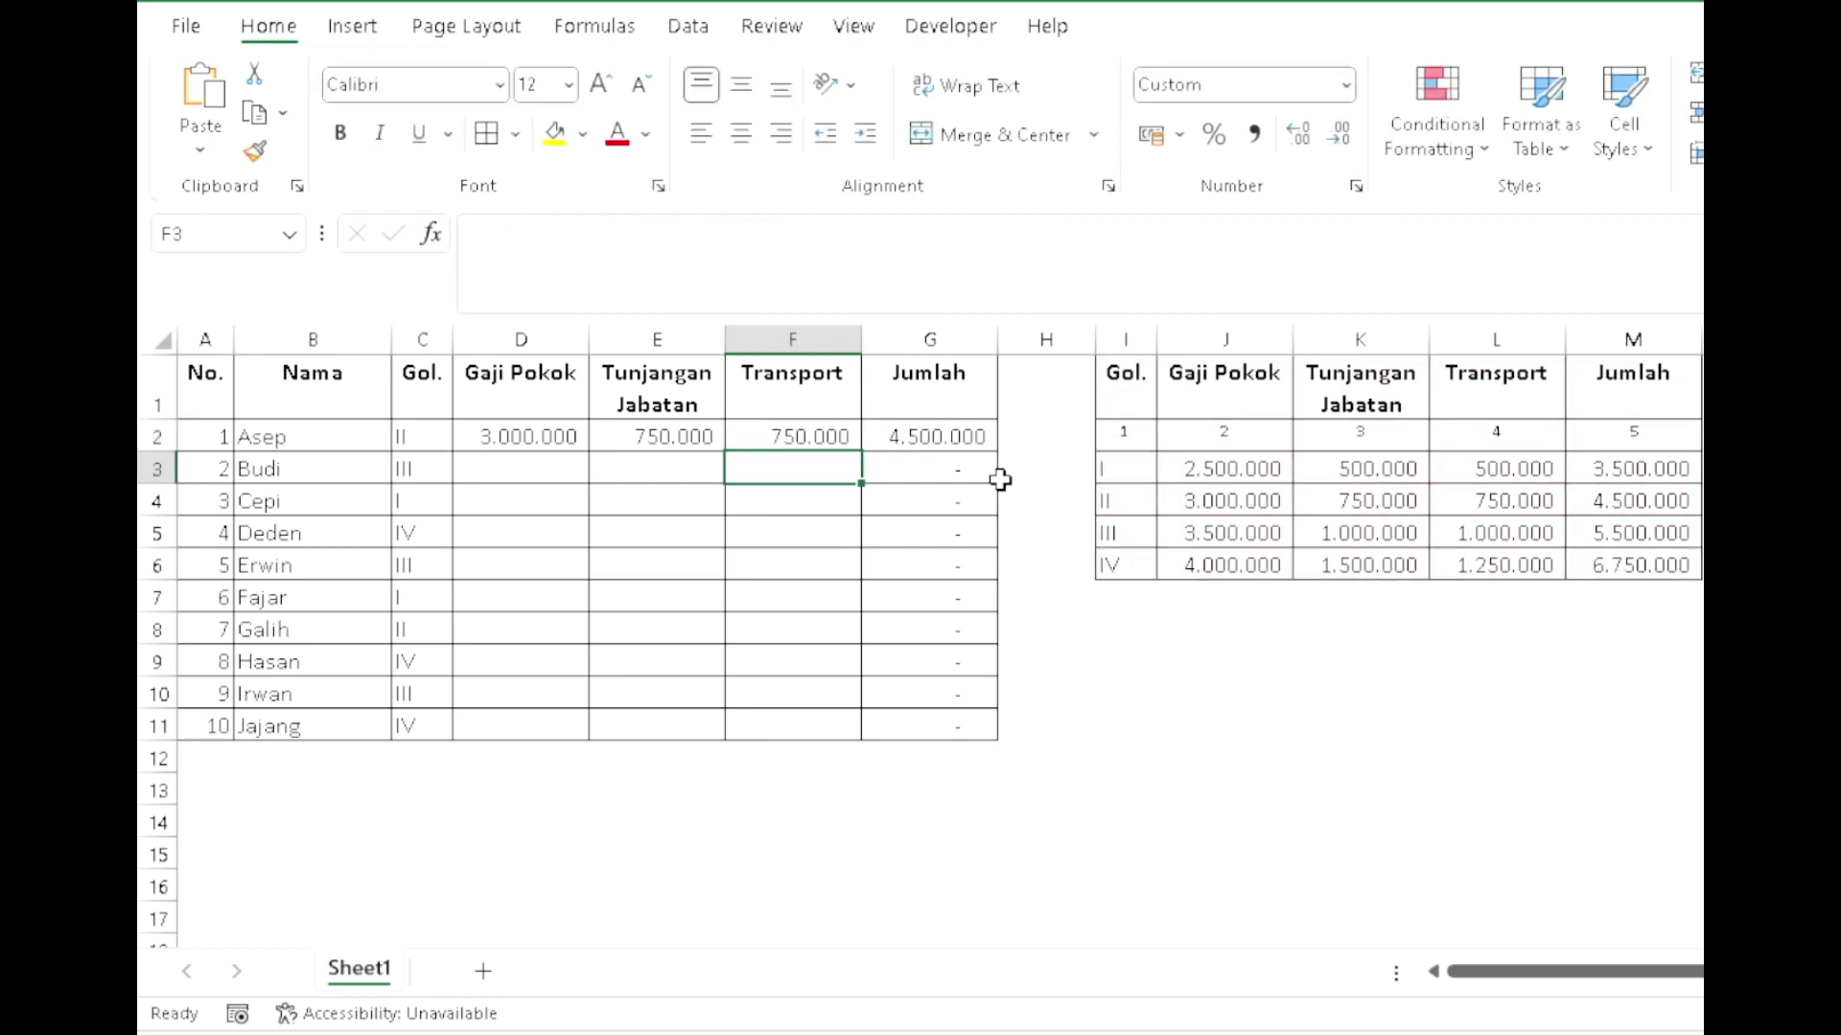
Step: Copy the VLOOKUP formulas in D2:F2 down through row 11 of the employee table
left_click_drag(561, 437, 824, 441)
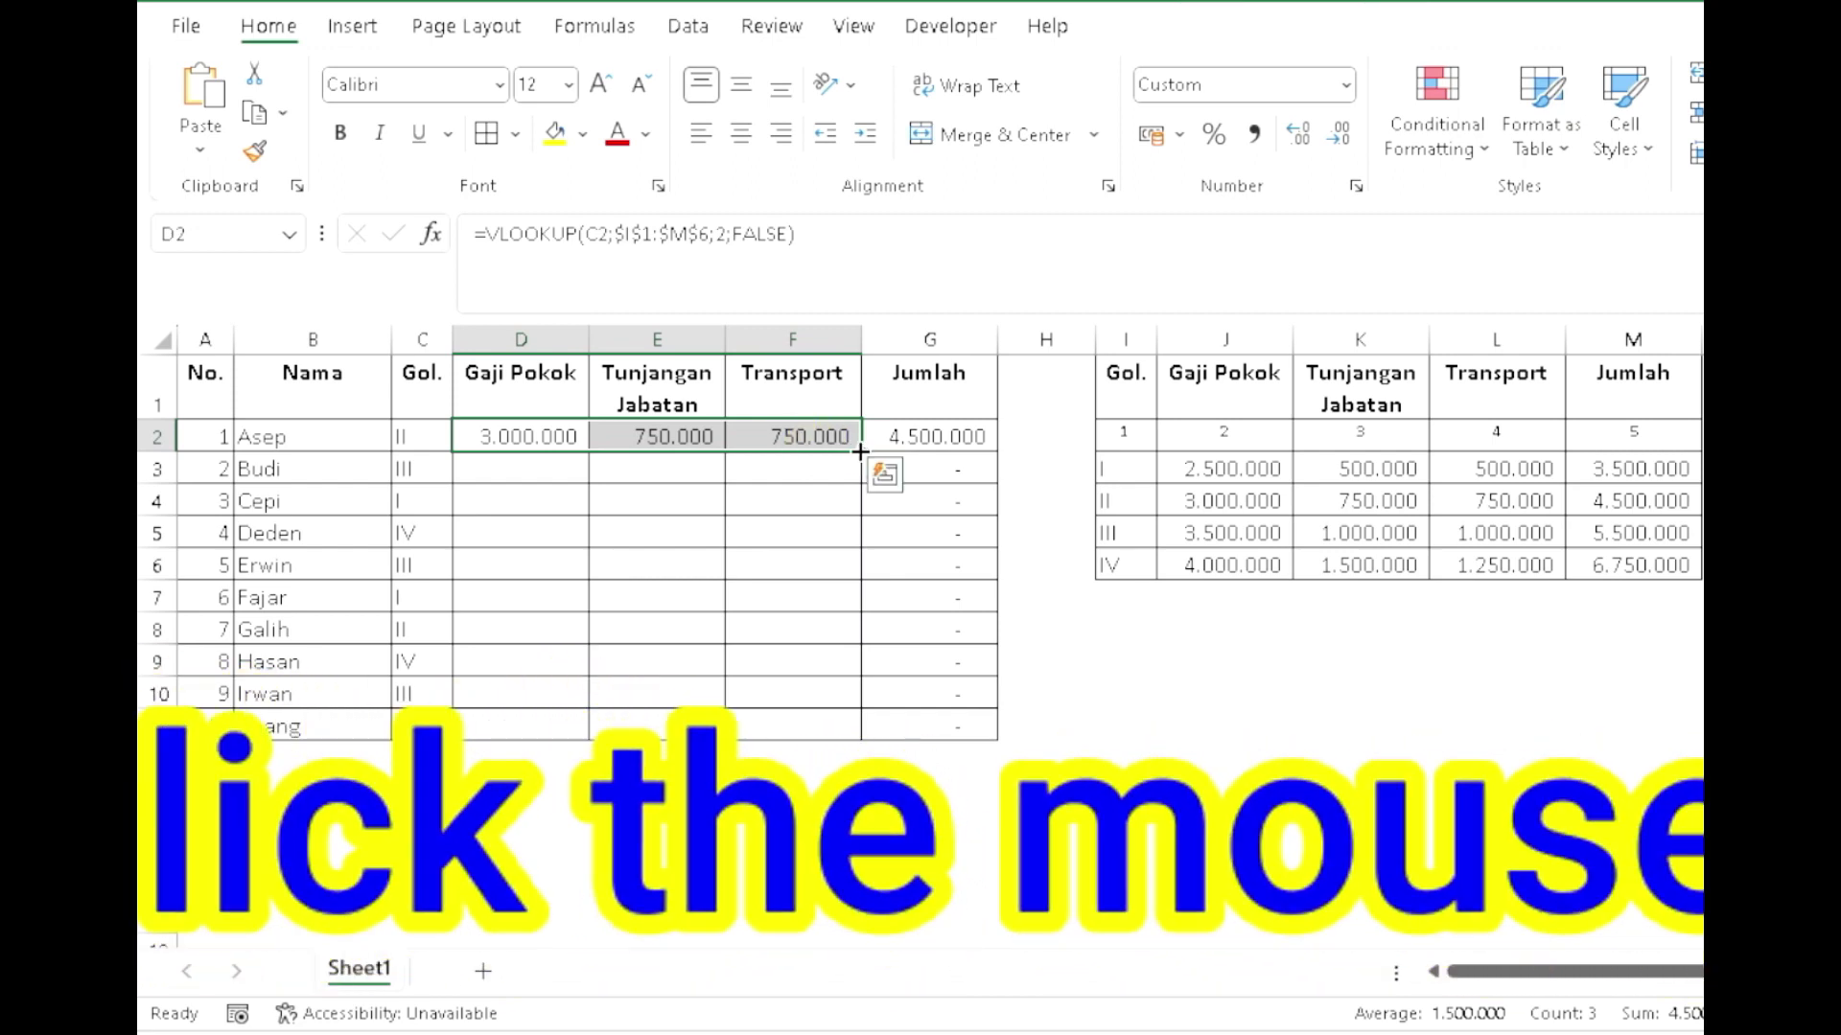
double_click(860, 451)
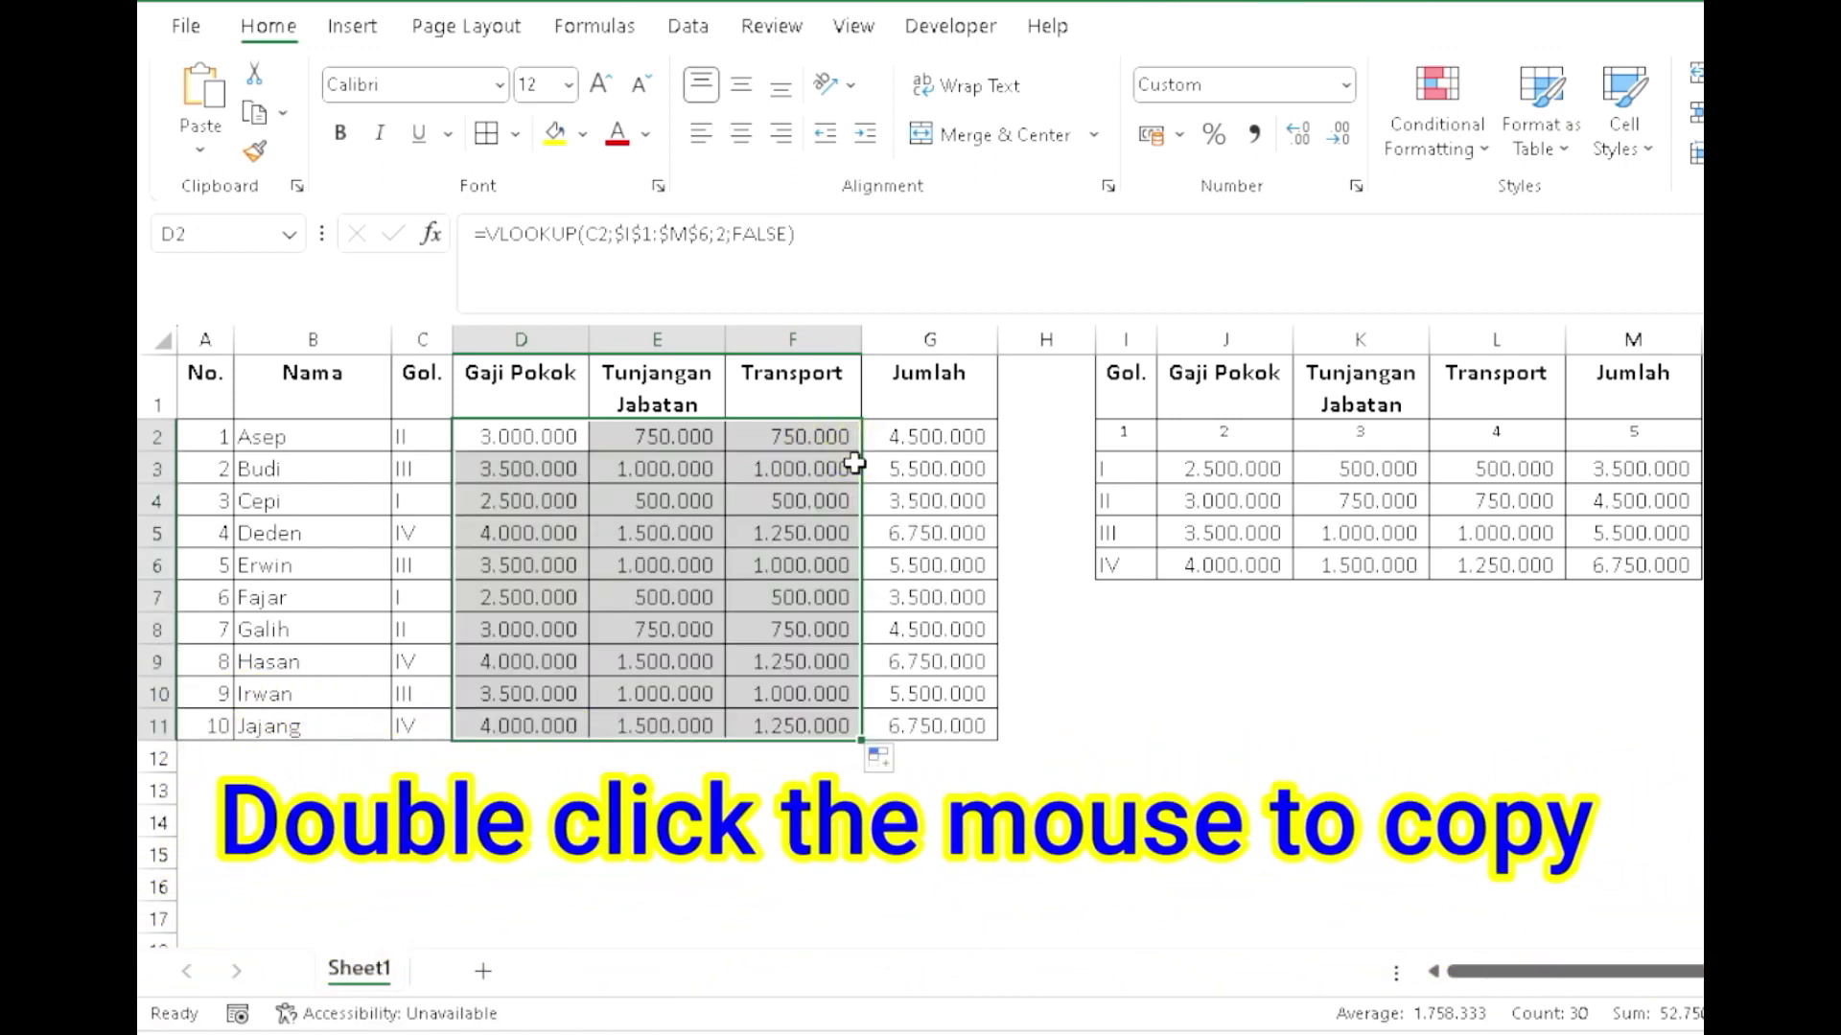
Step: Compare the row 2 employee's Gaji Pokok, Tunjangan Jabatan and Transport with the Gol. II amounts in the reference table
left_click(426, 442)
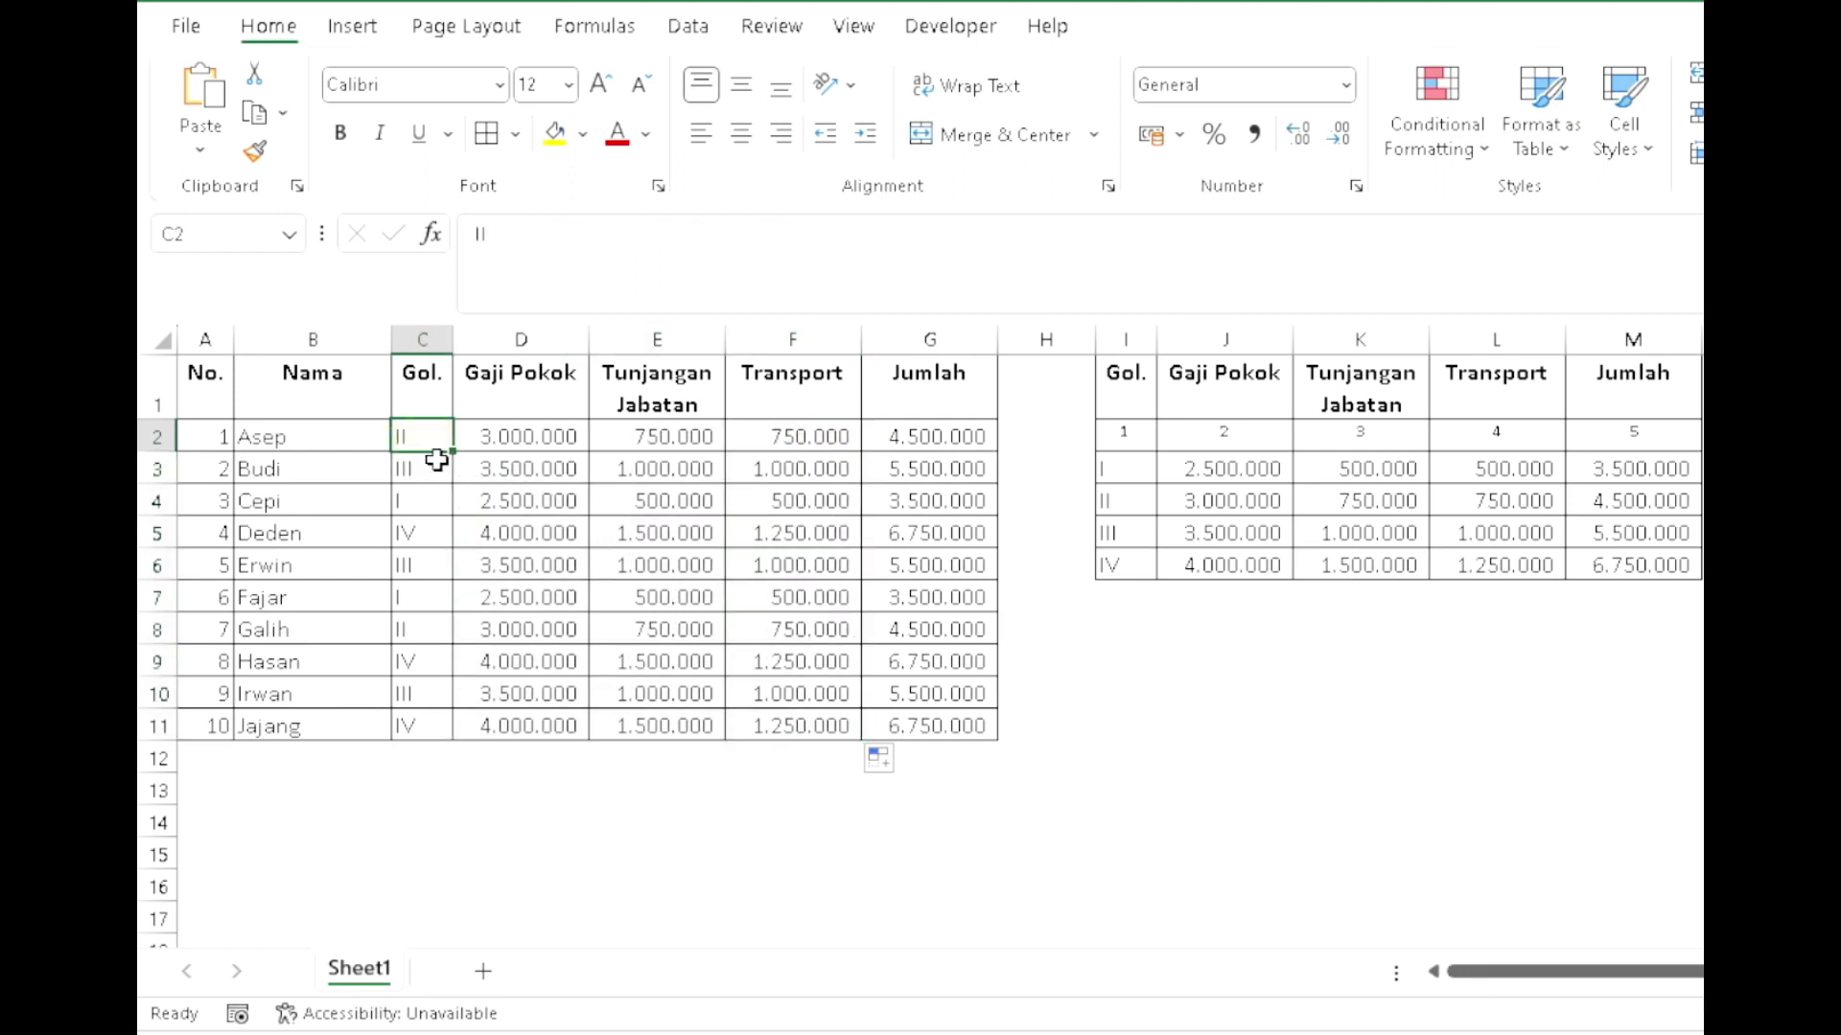
left_click(510, 444)
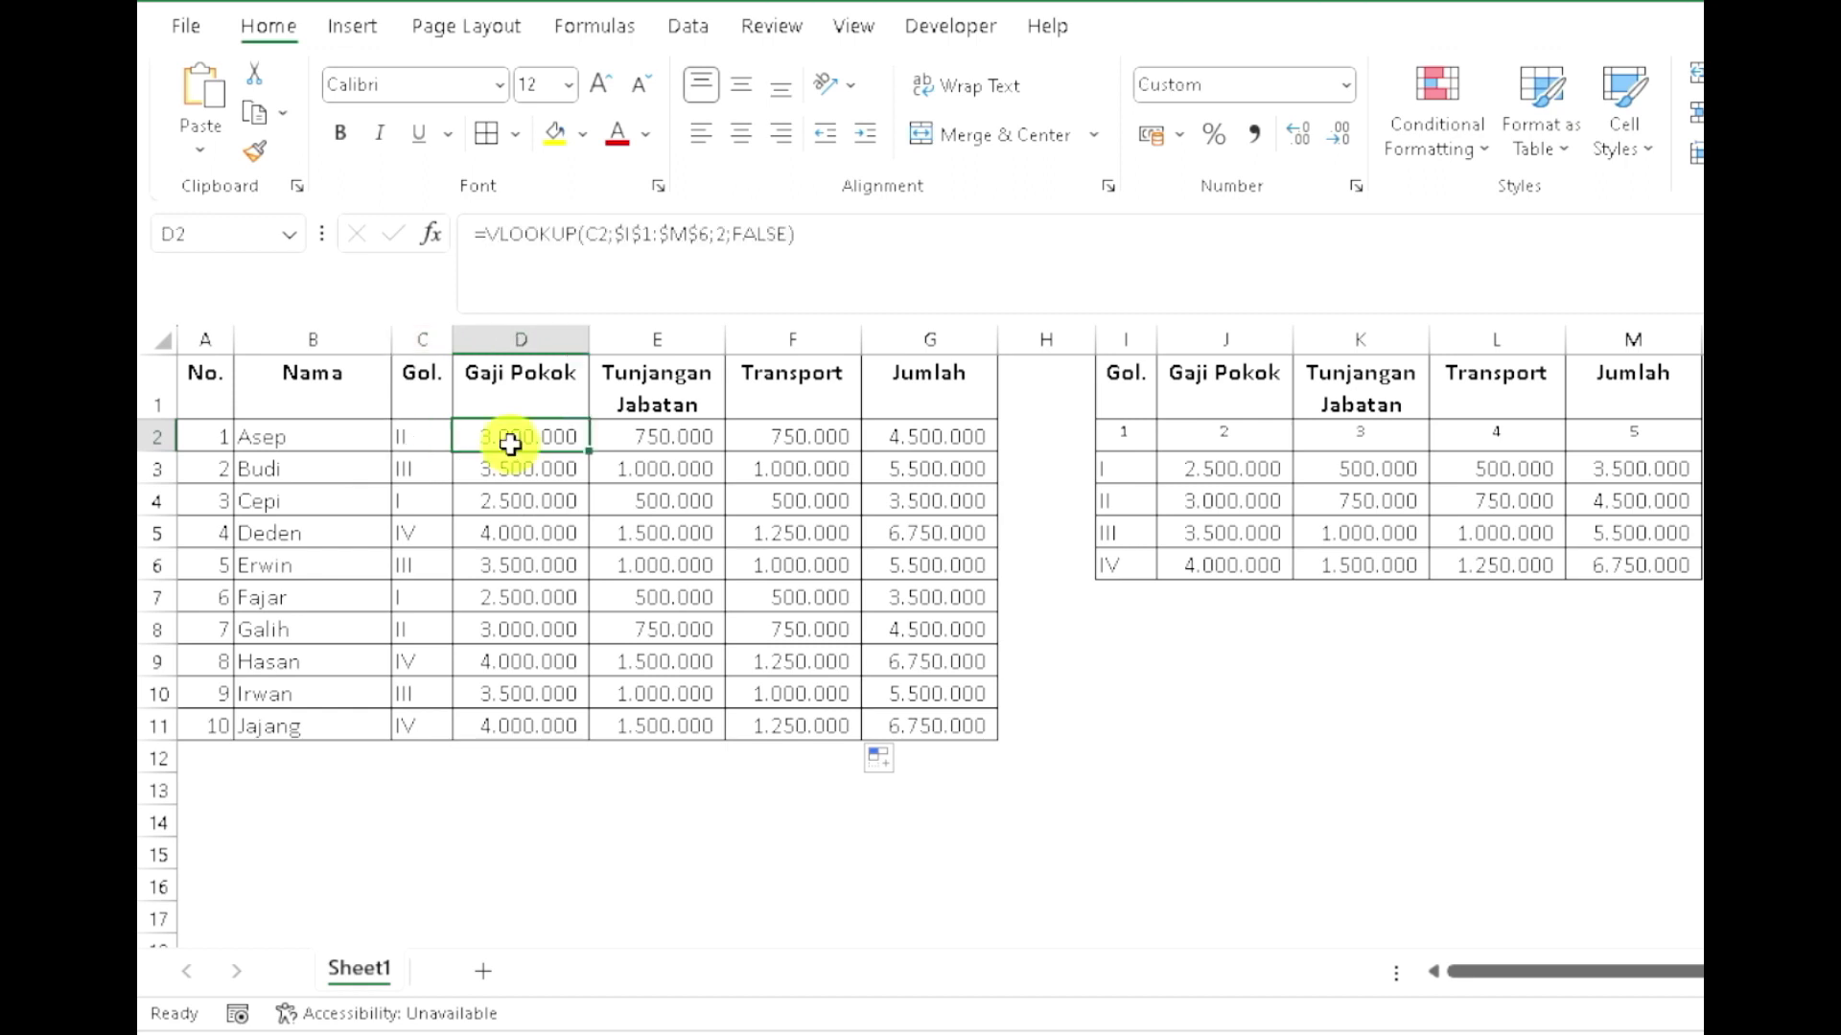
left_click(1210, 498)
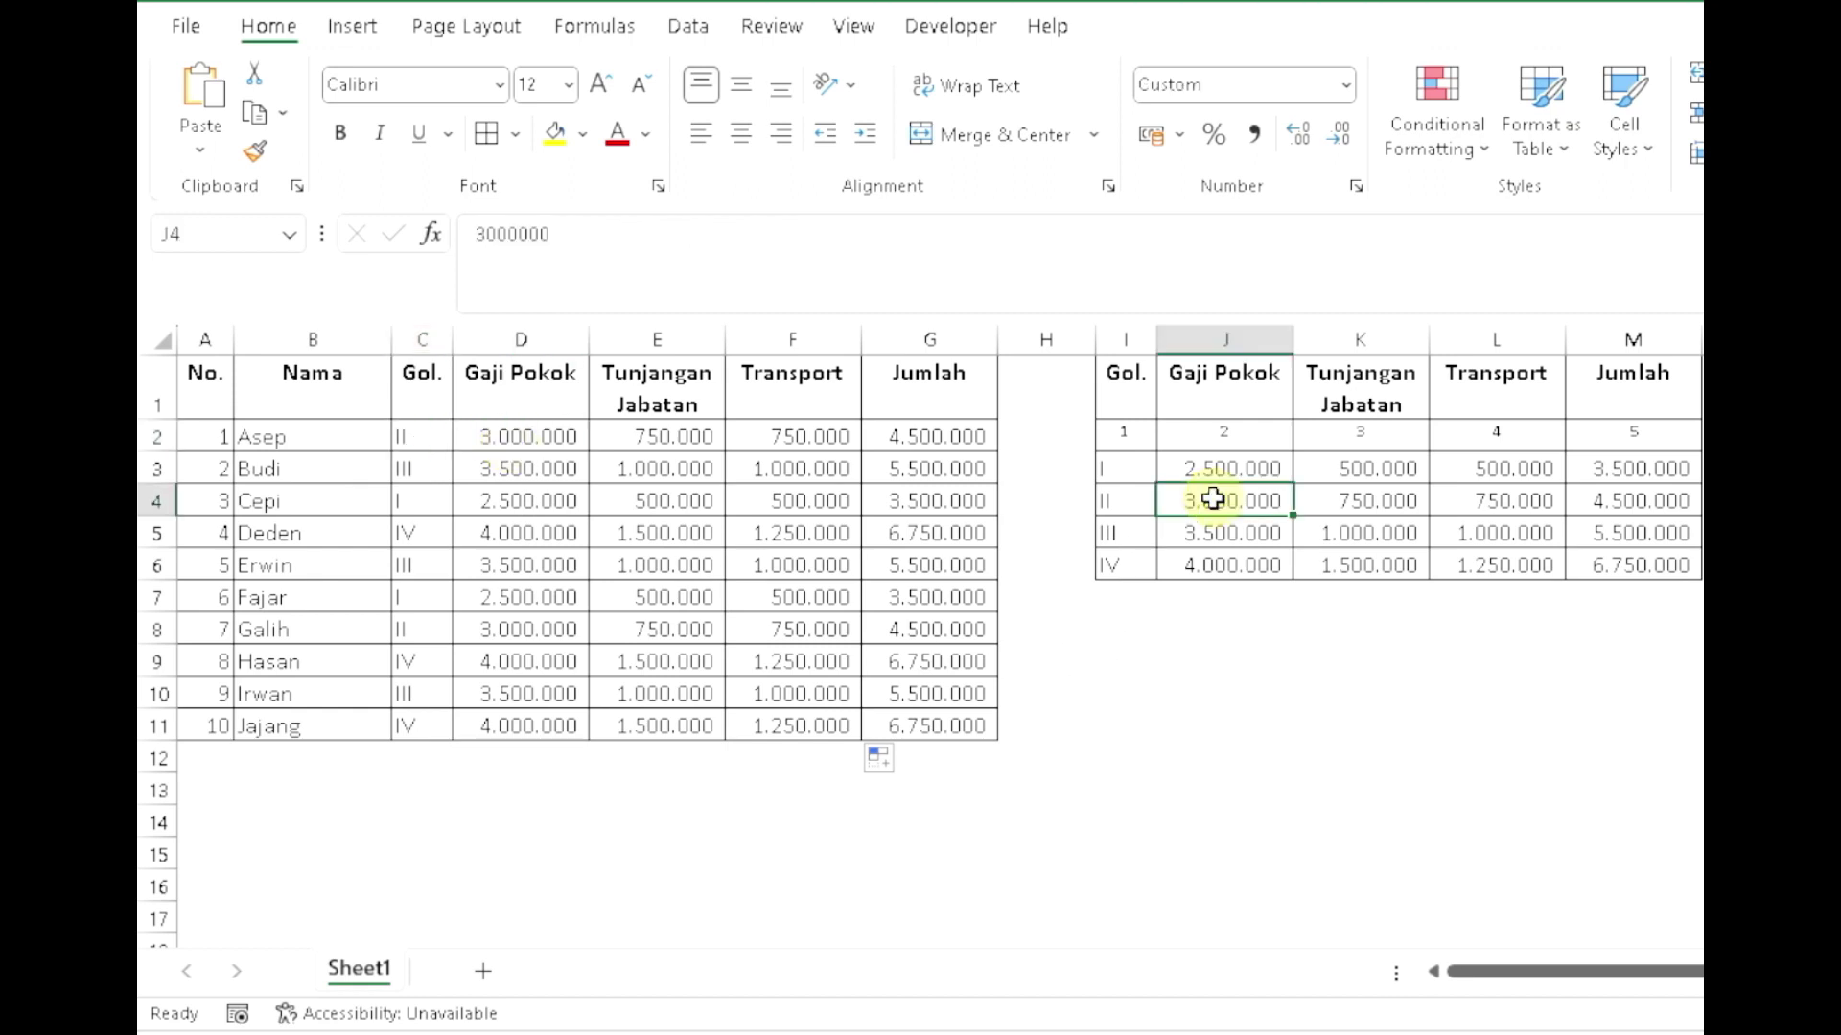
left_click(670, 436)
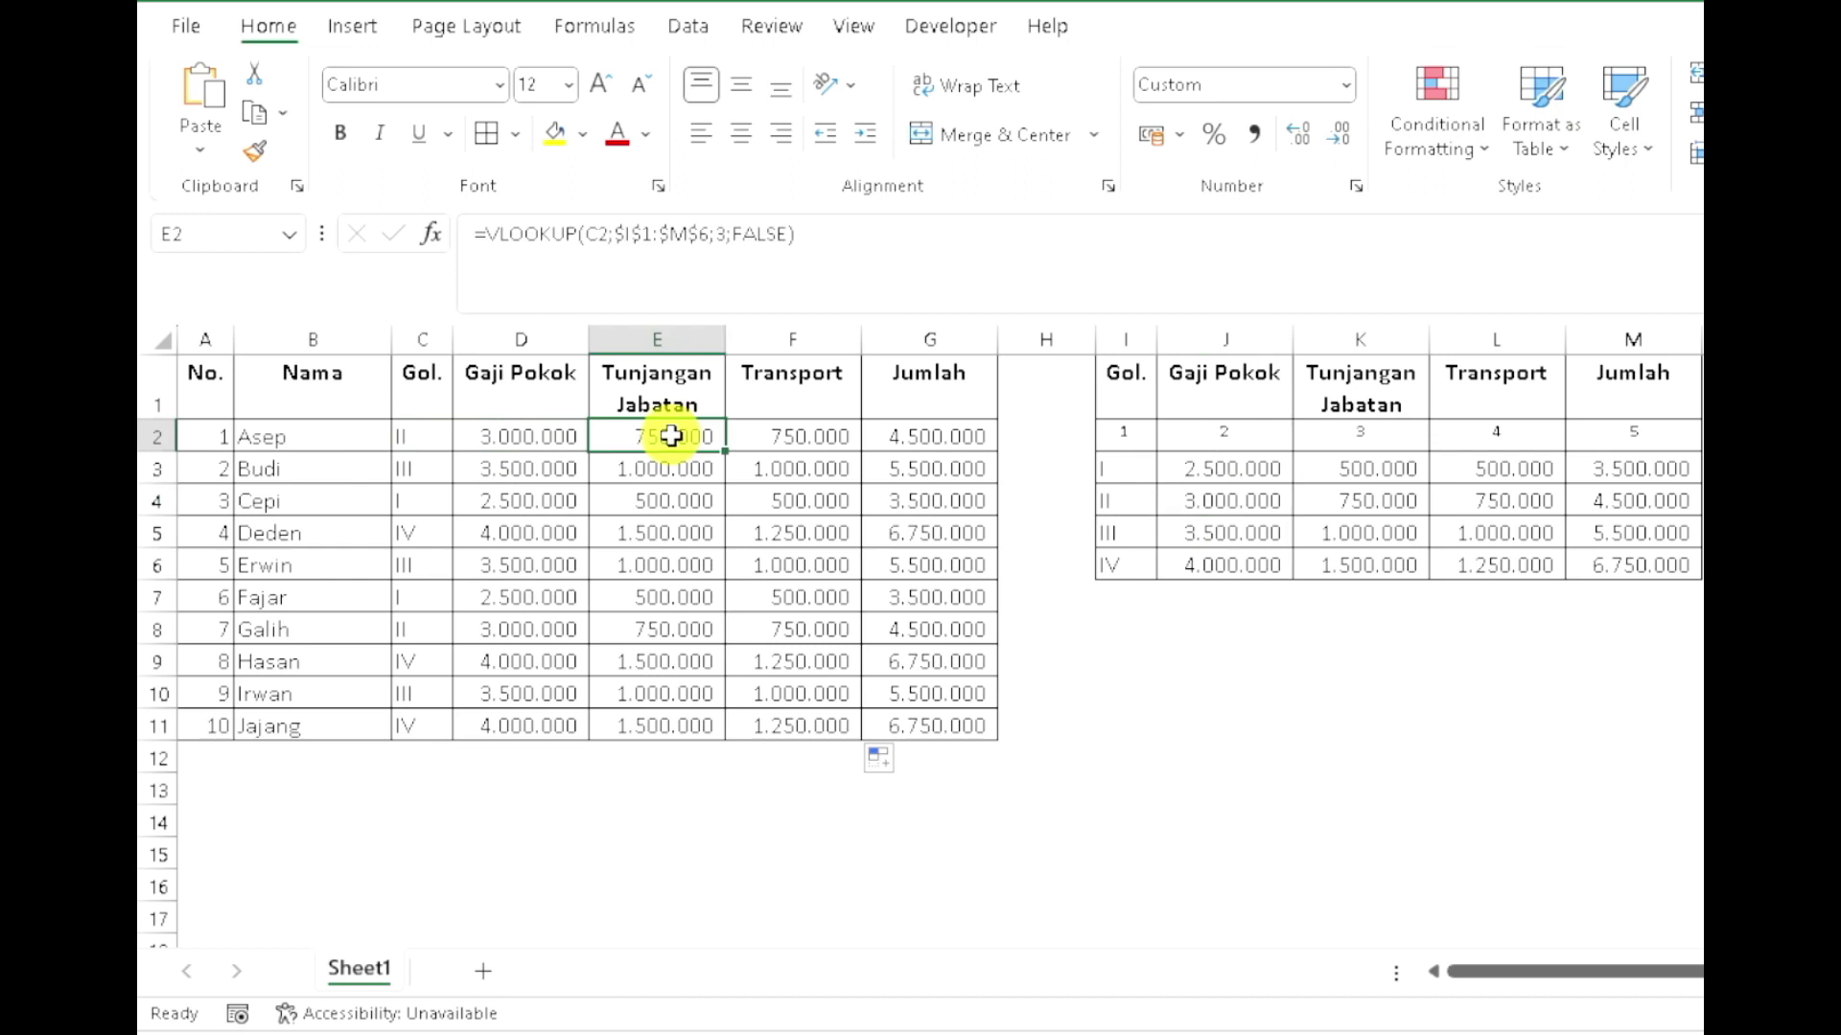
left_click(1357, 501)
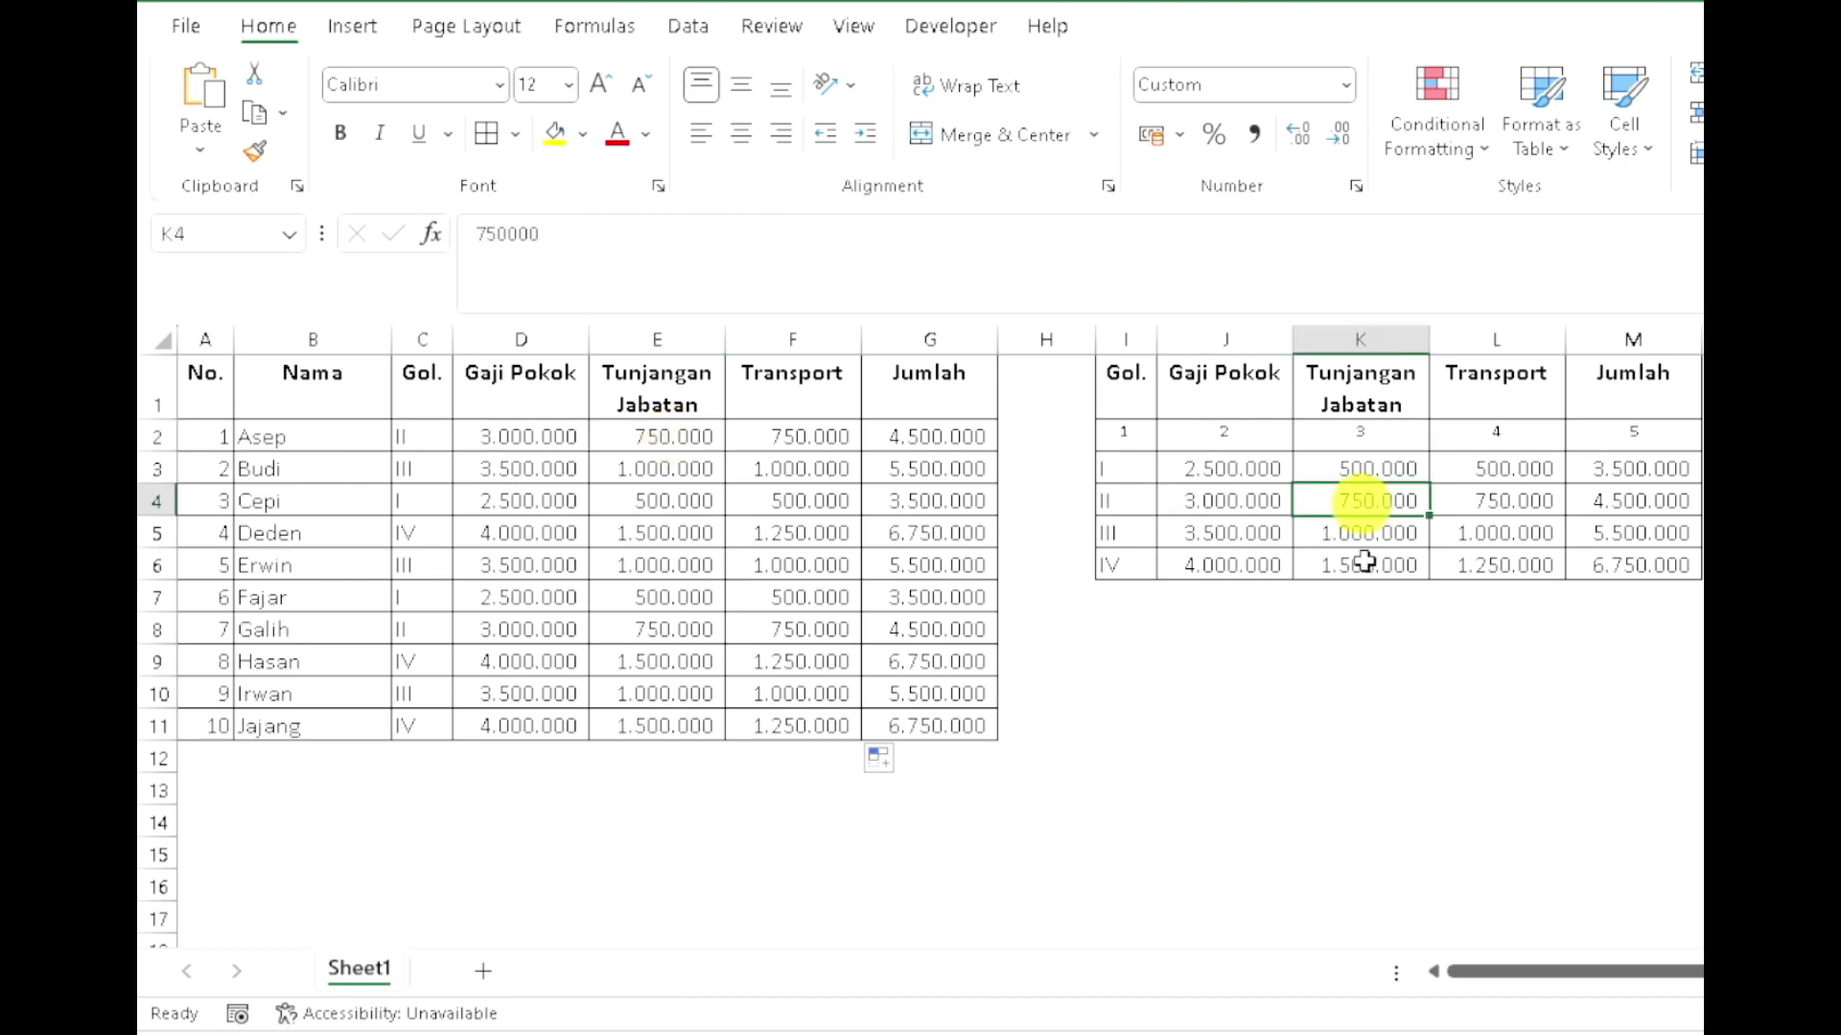
left_click(791, 437)
left_click(1524, 503)
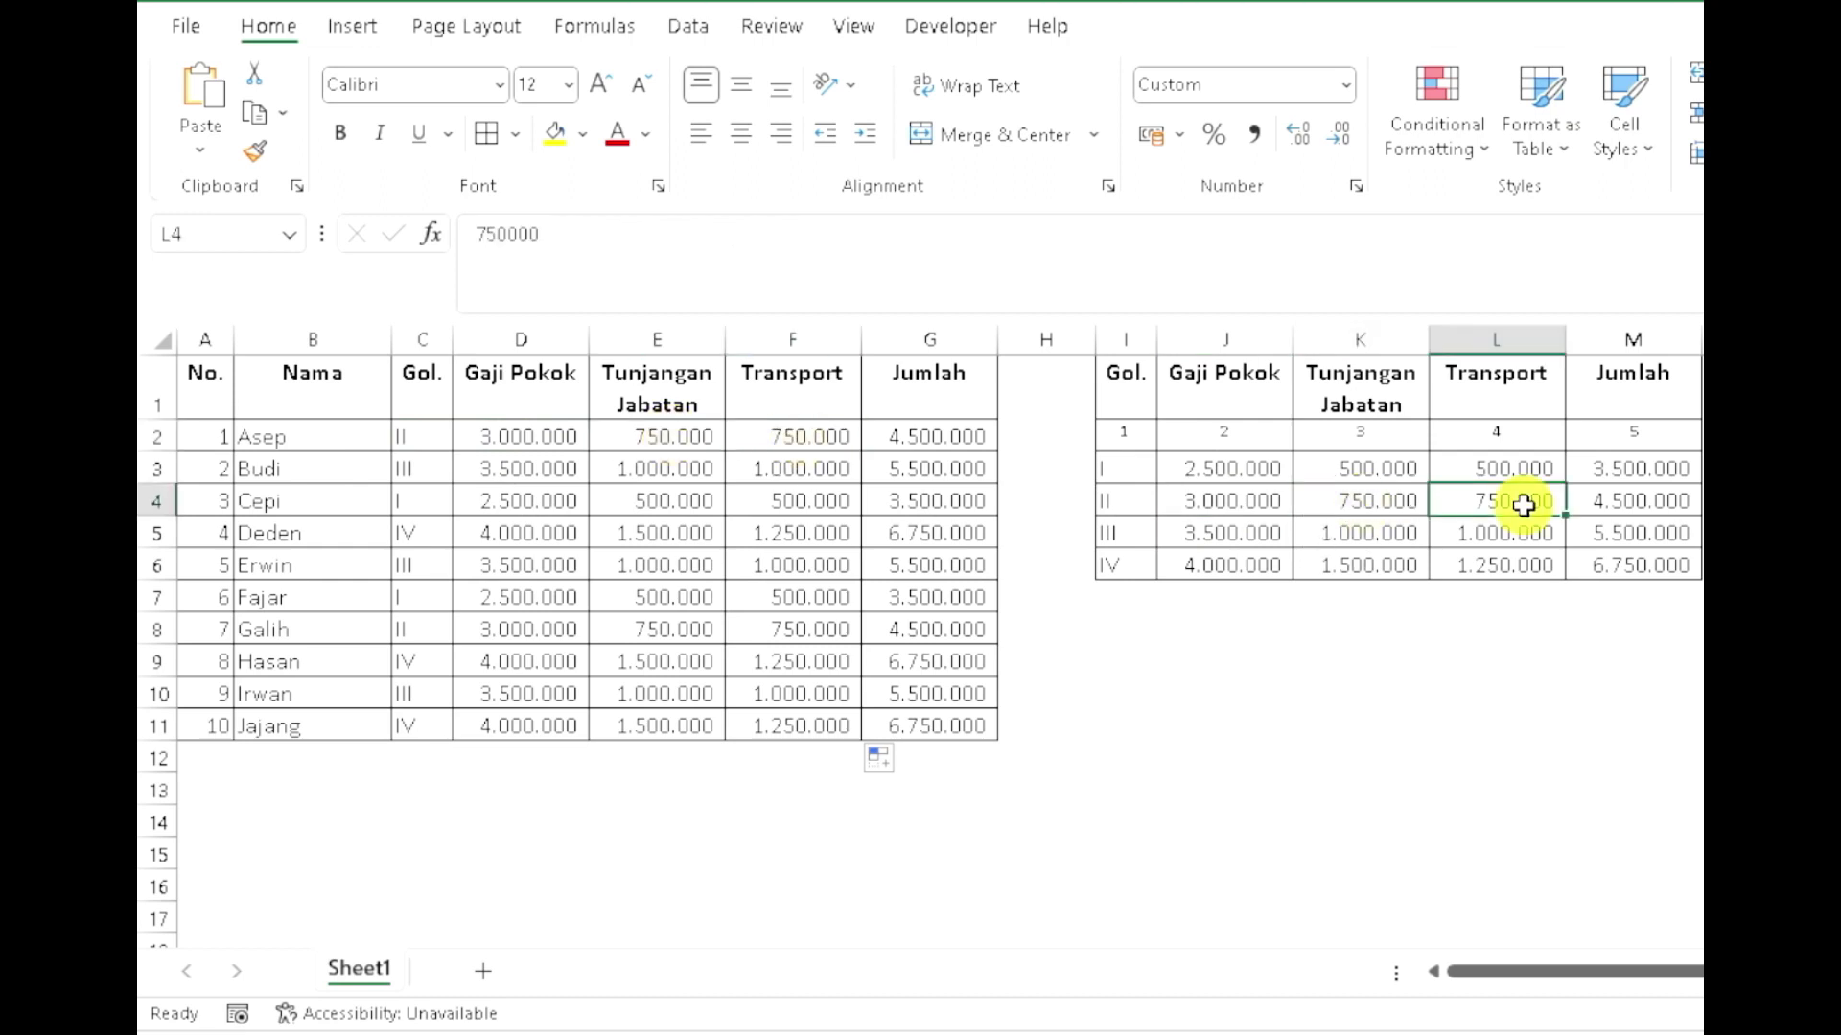
left_click(1673, 508)
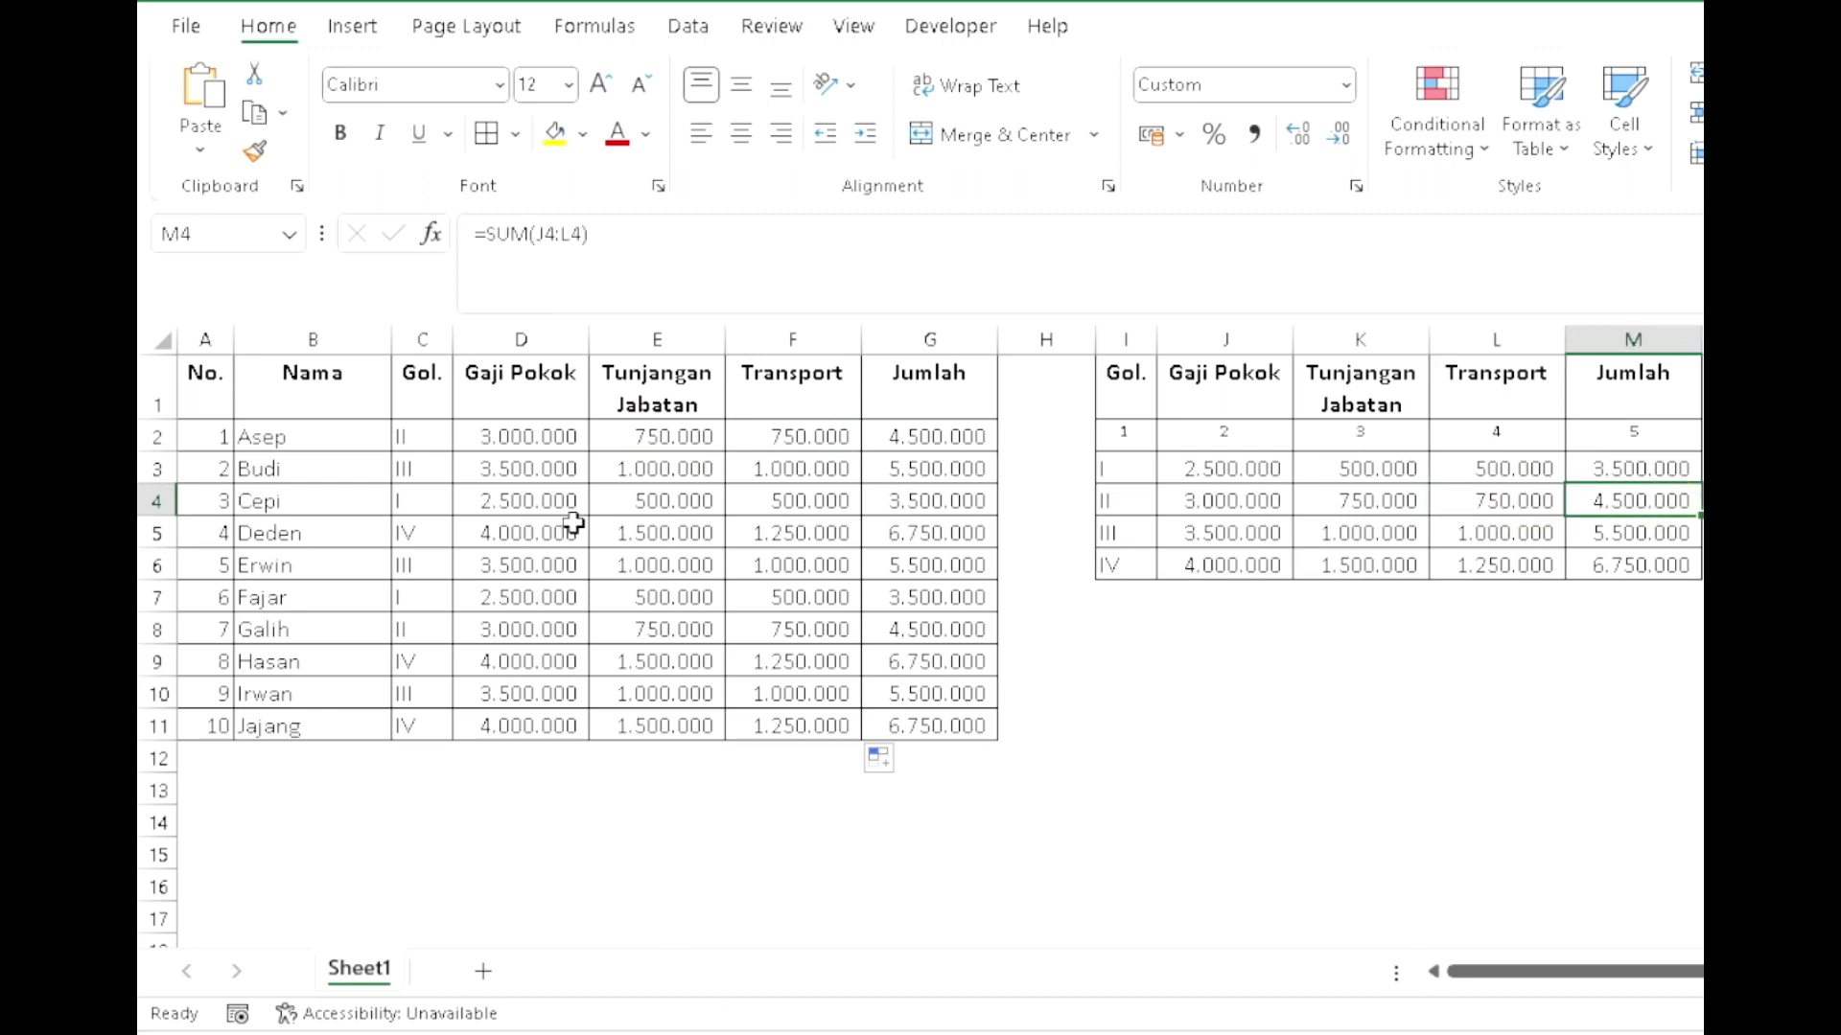
Step: Compare the row 5 employee's Gaji Pokok, Tunjangan Jabatan, Transport and Jumlah with the Gol. IV amounts in the reference table
left_click(530, 534)
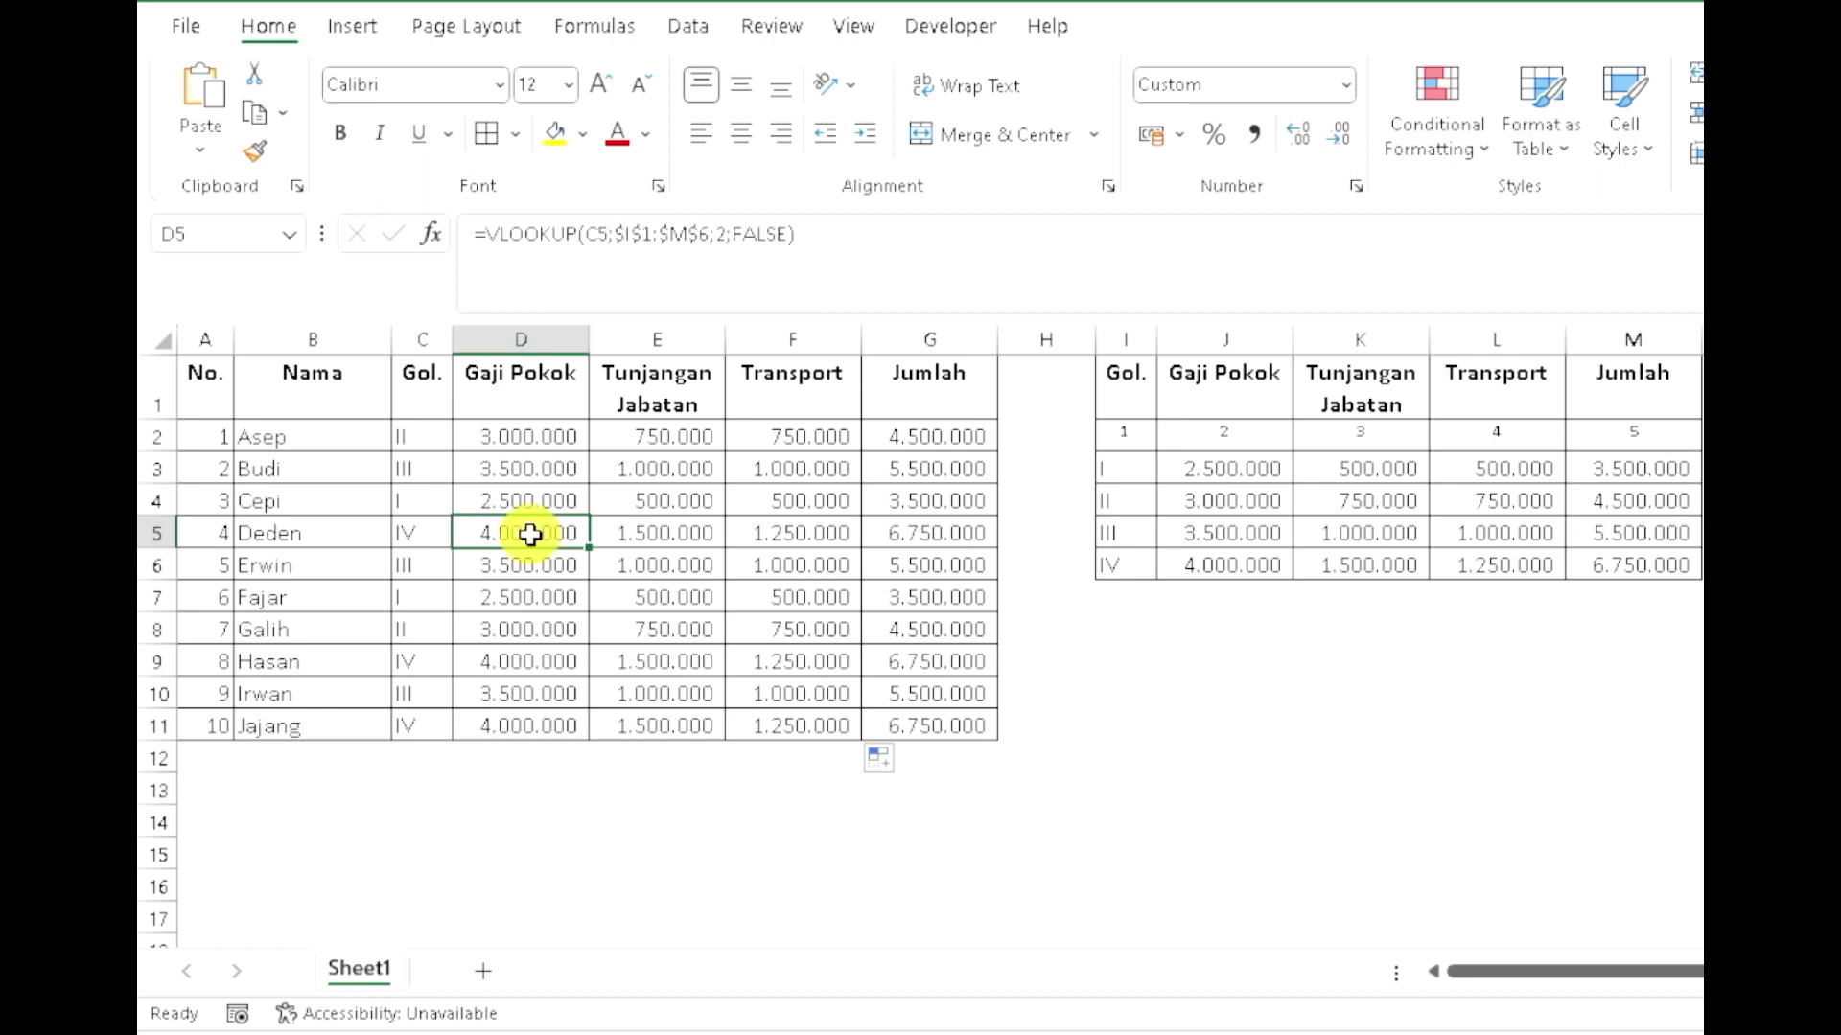
left_click(1276, 564)
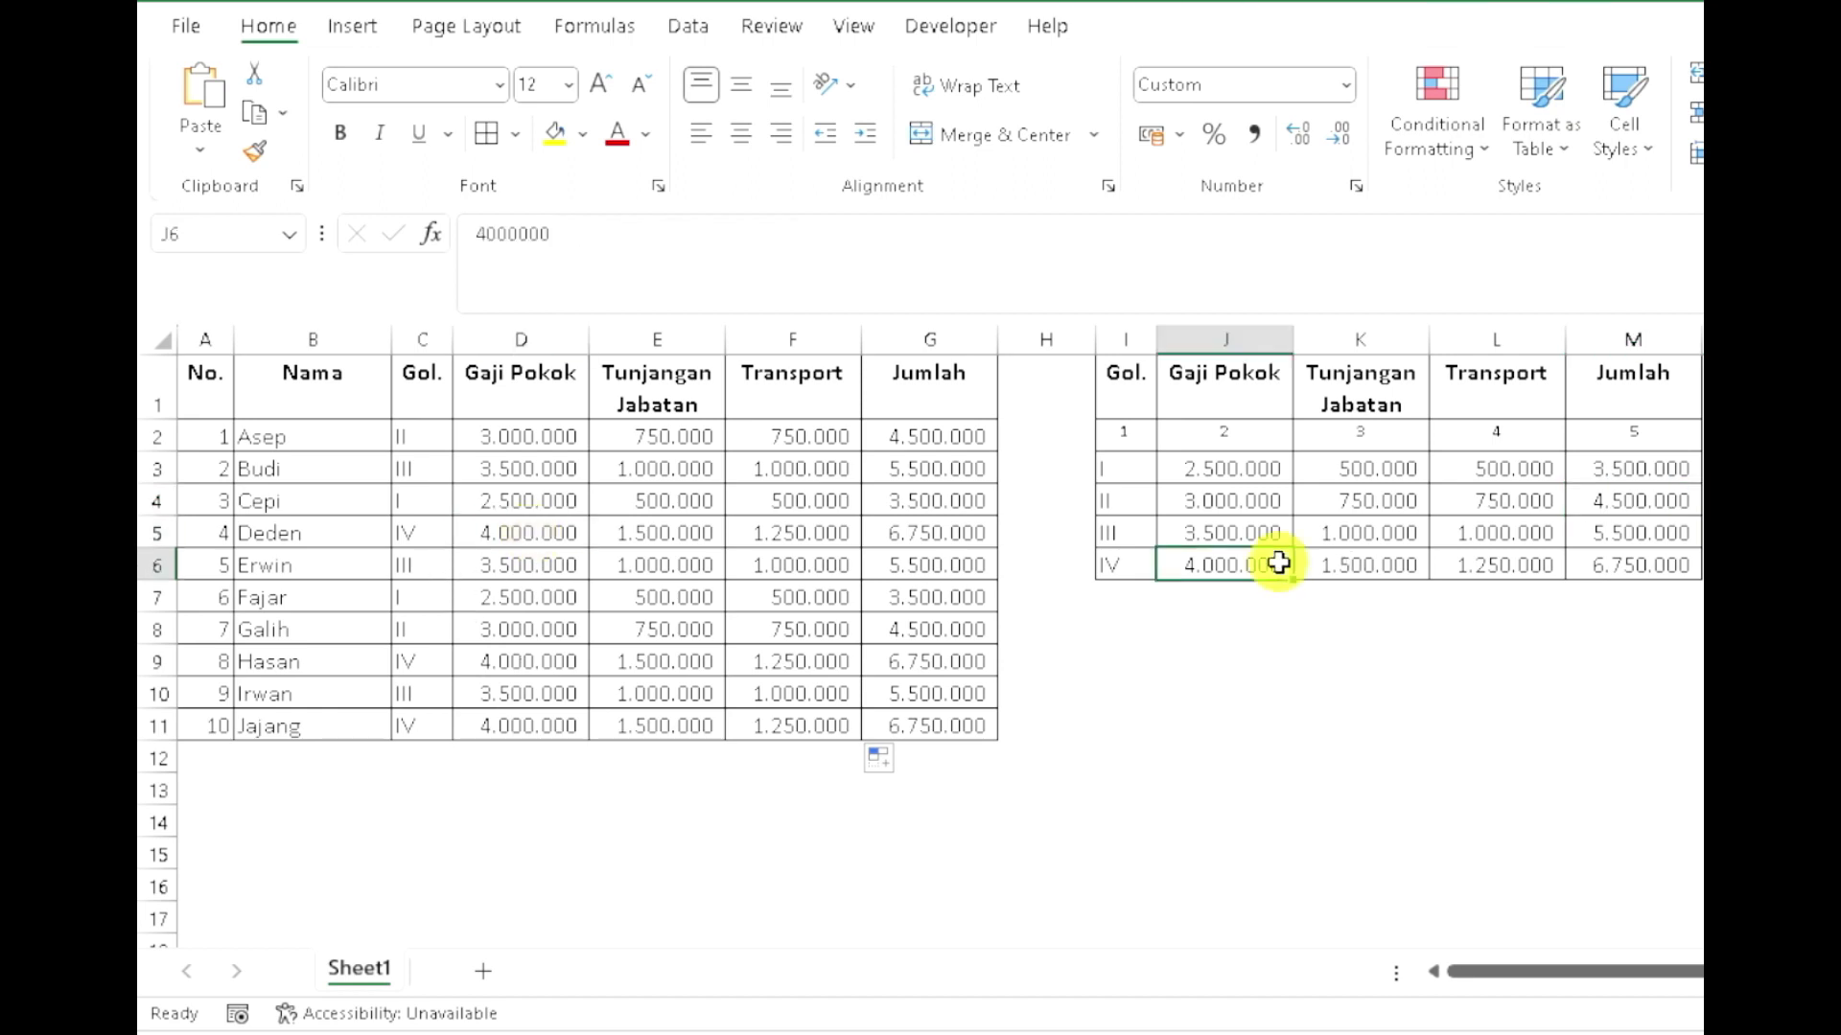
left_click(678, 532)
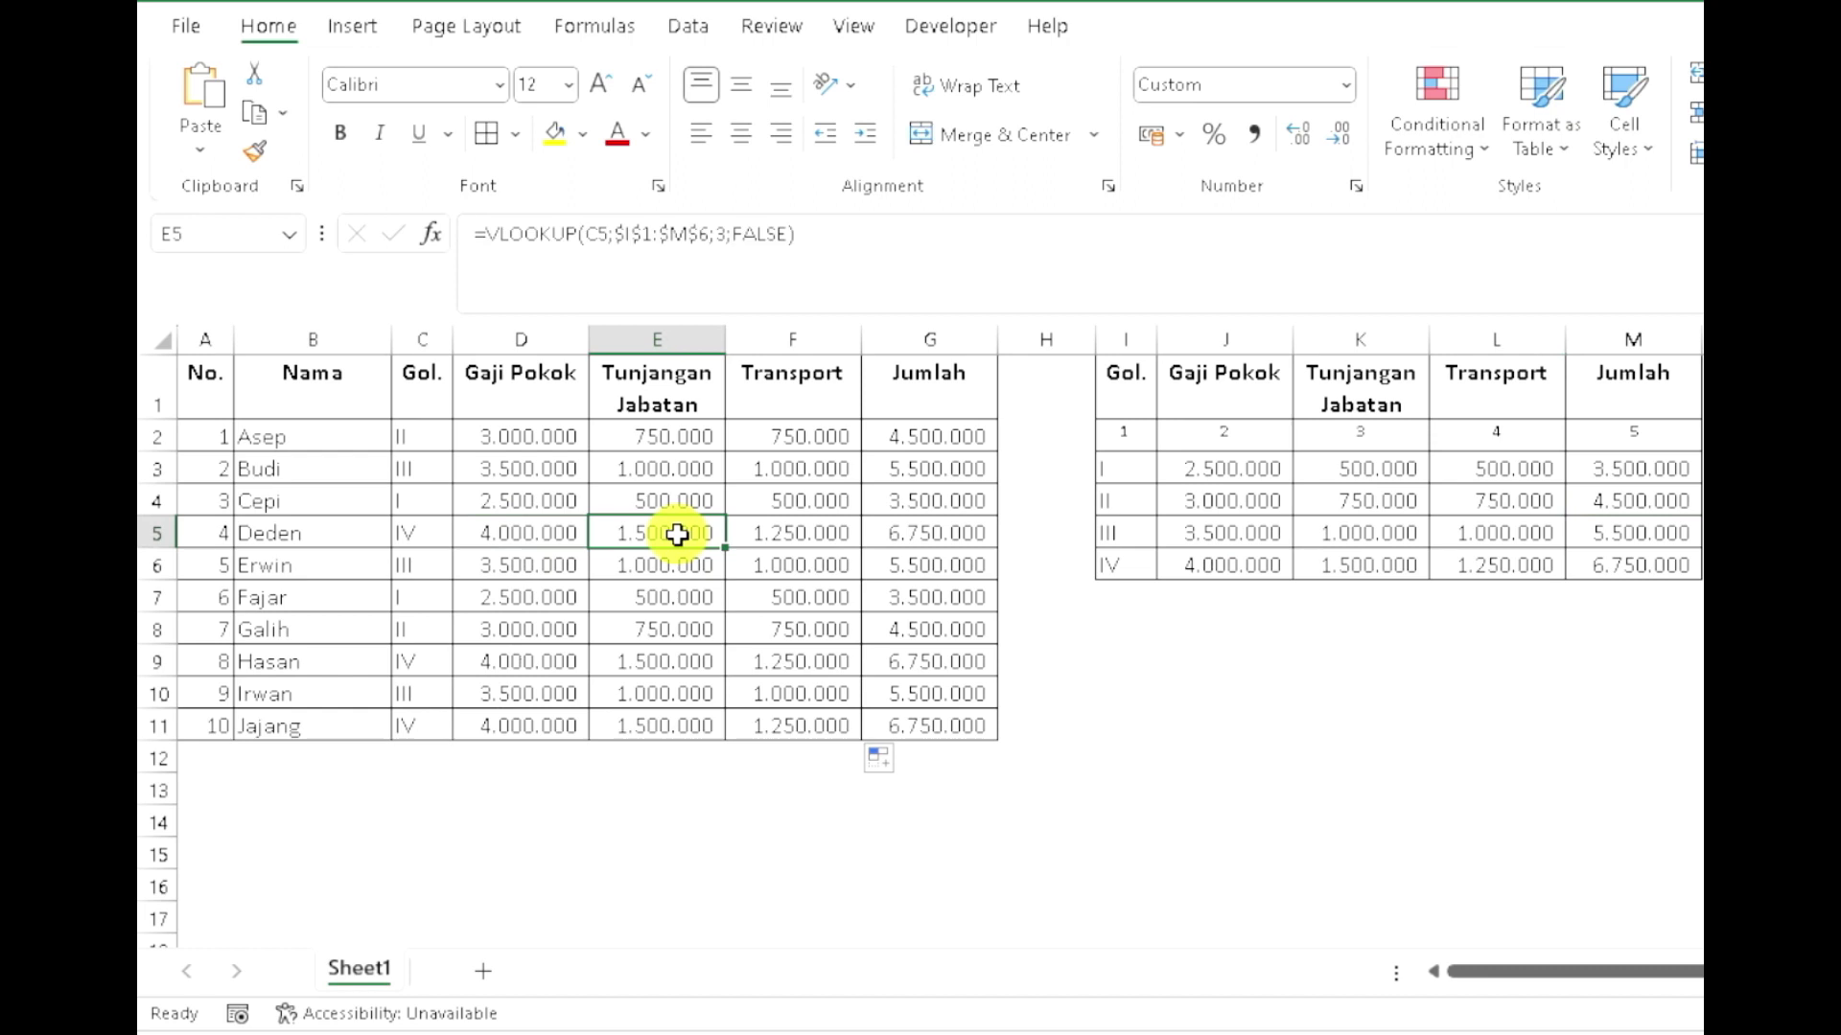
left_click(1388, 568)
left_click(781, 535)
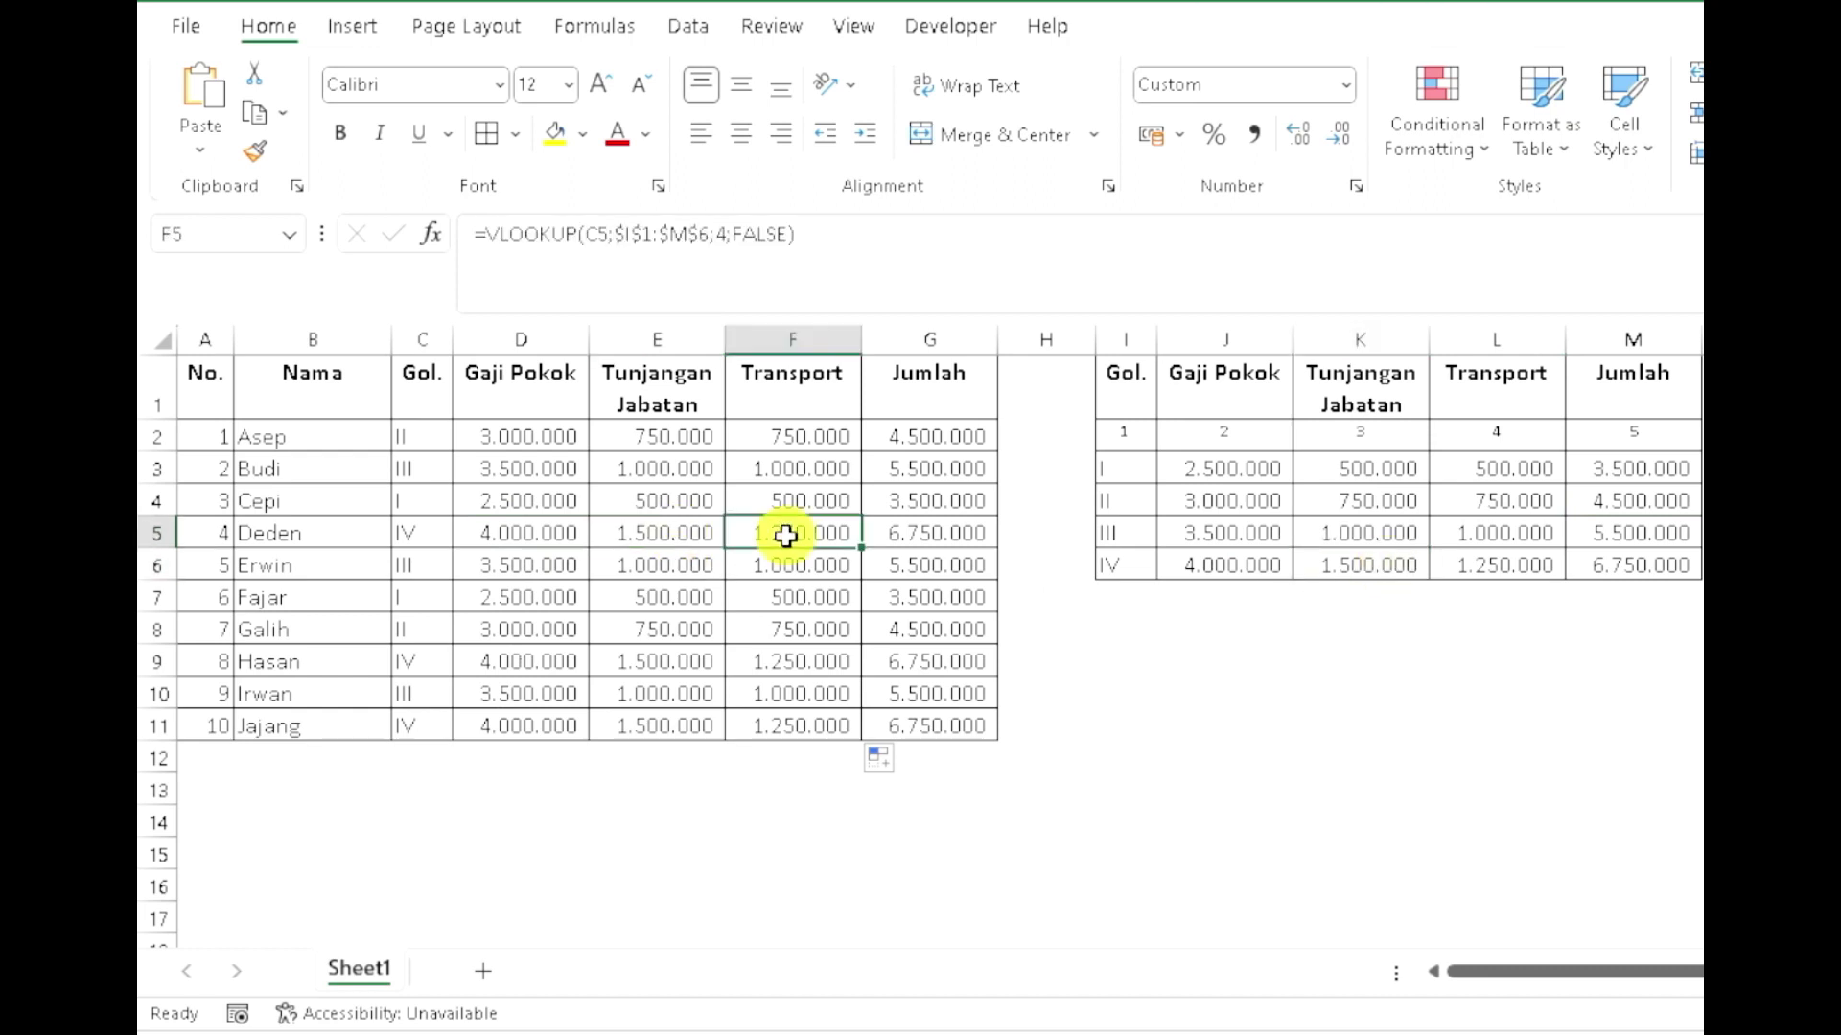
left_click(1517, 567)
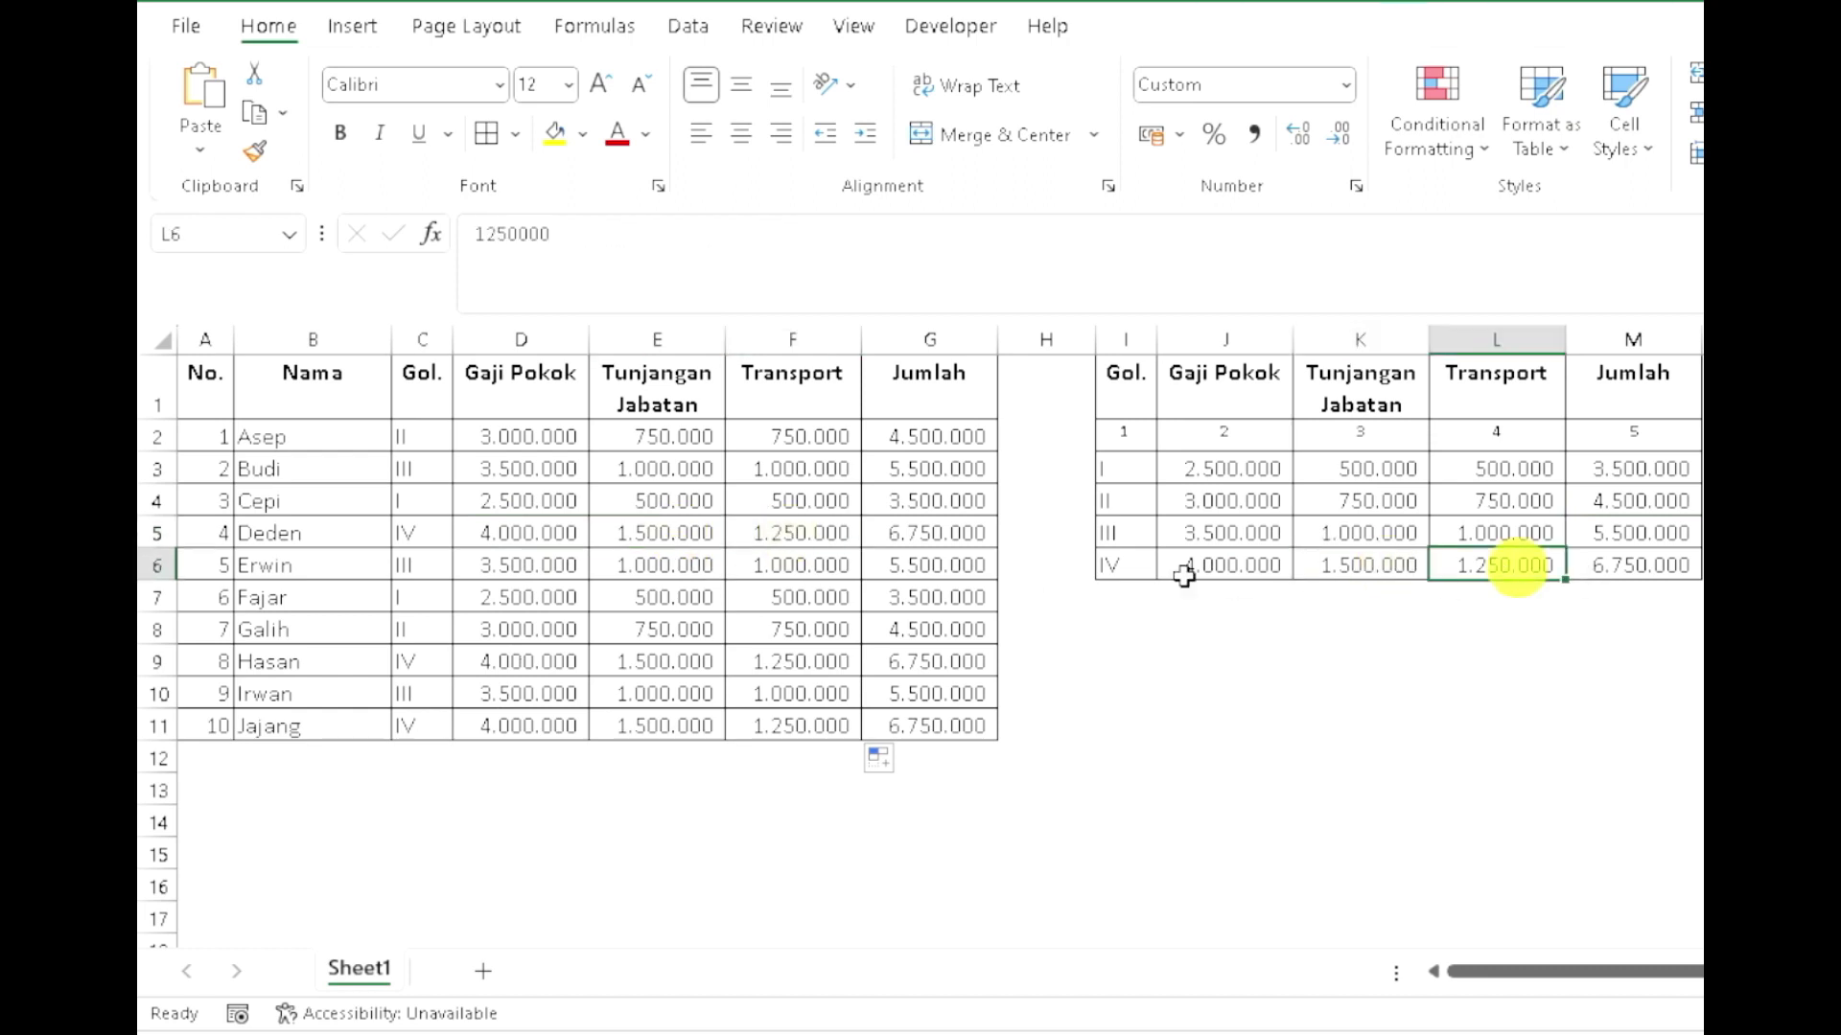
left_click(952, 532)
left_click(1651, 565)
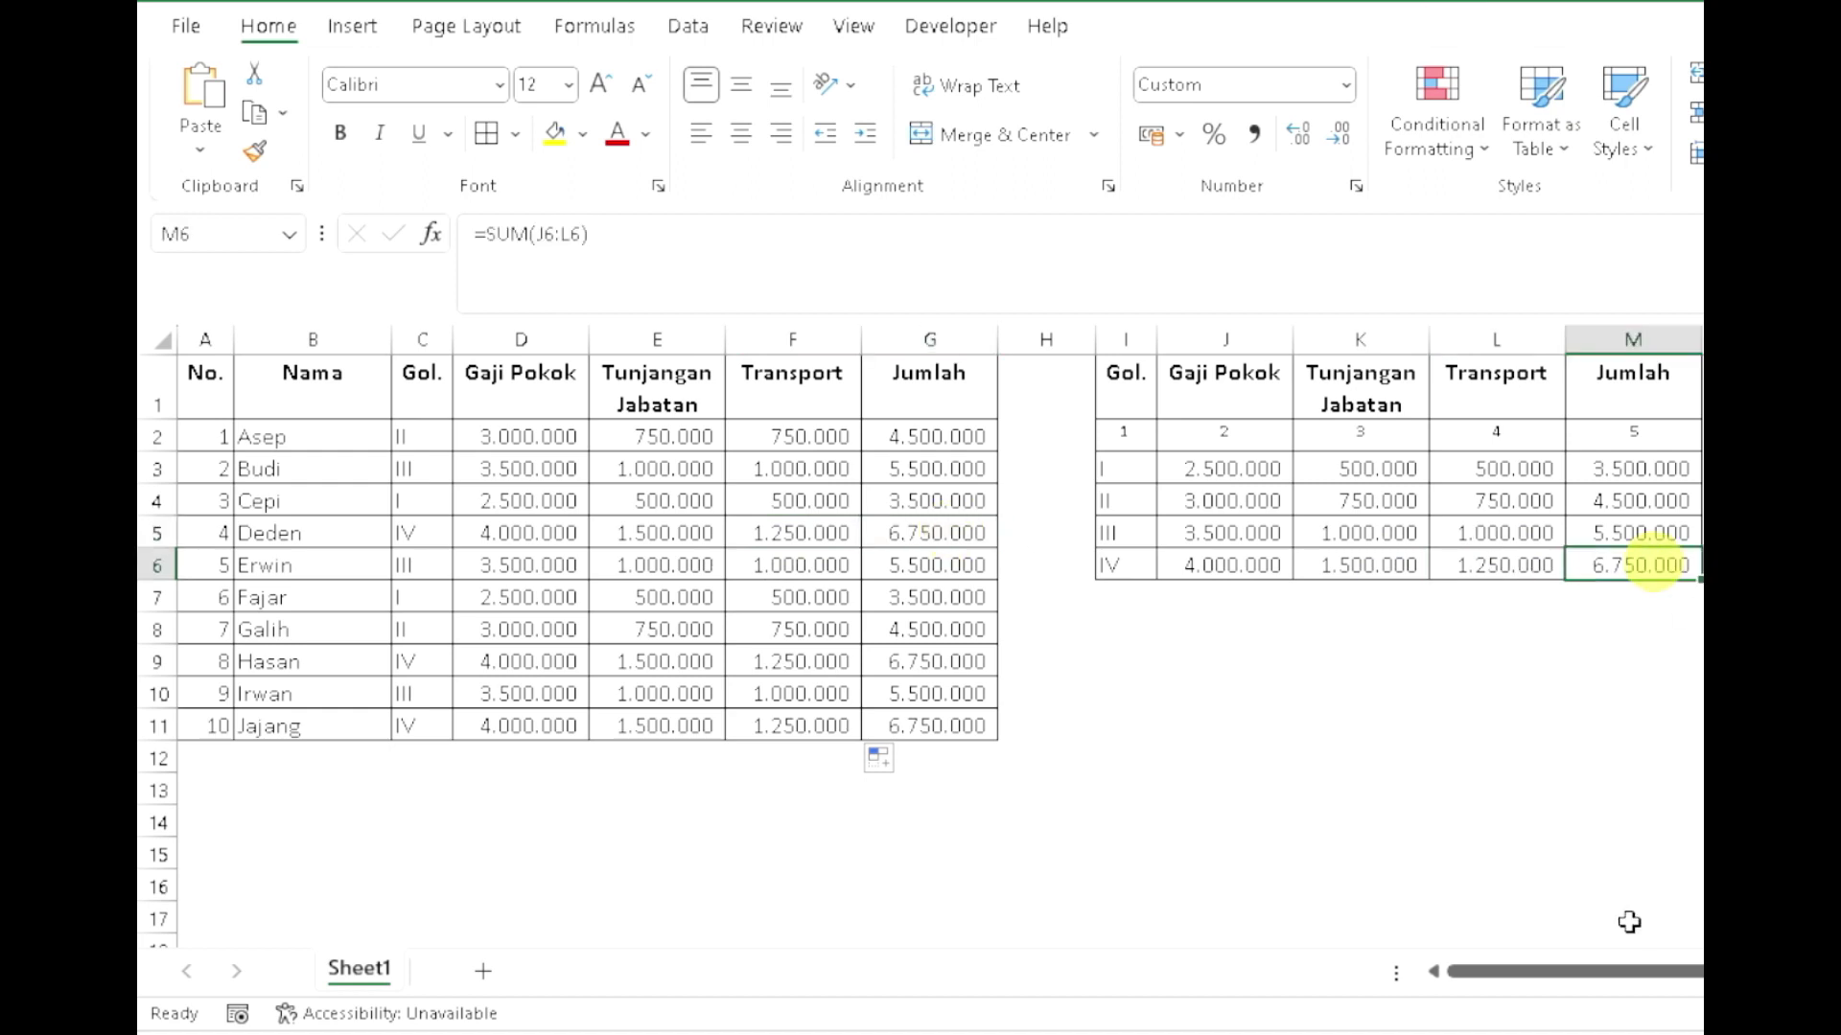
Step: Check the Gol. in C2 and compare the row 2 employee's Jumlah with the Gol. II Jumlah in the reference table
left_click(421, 438)
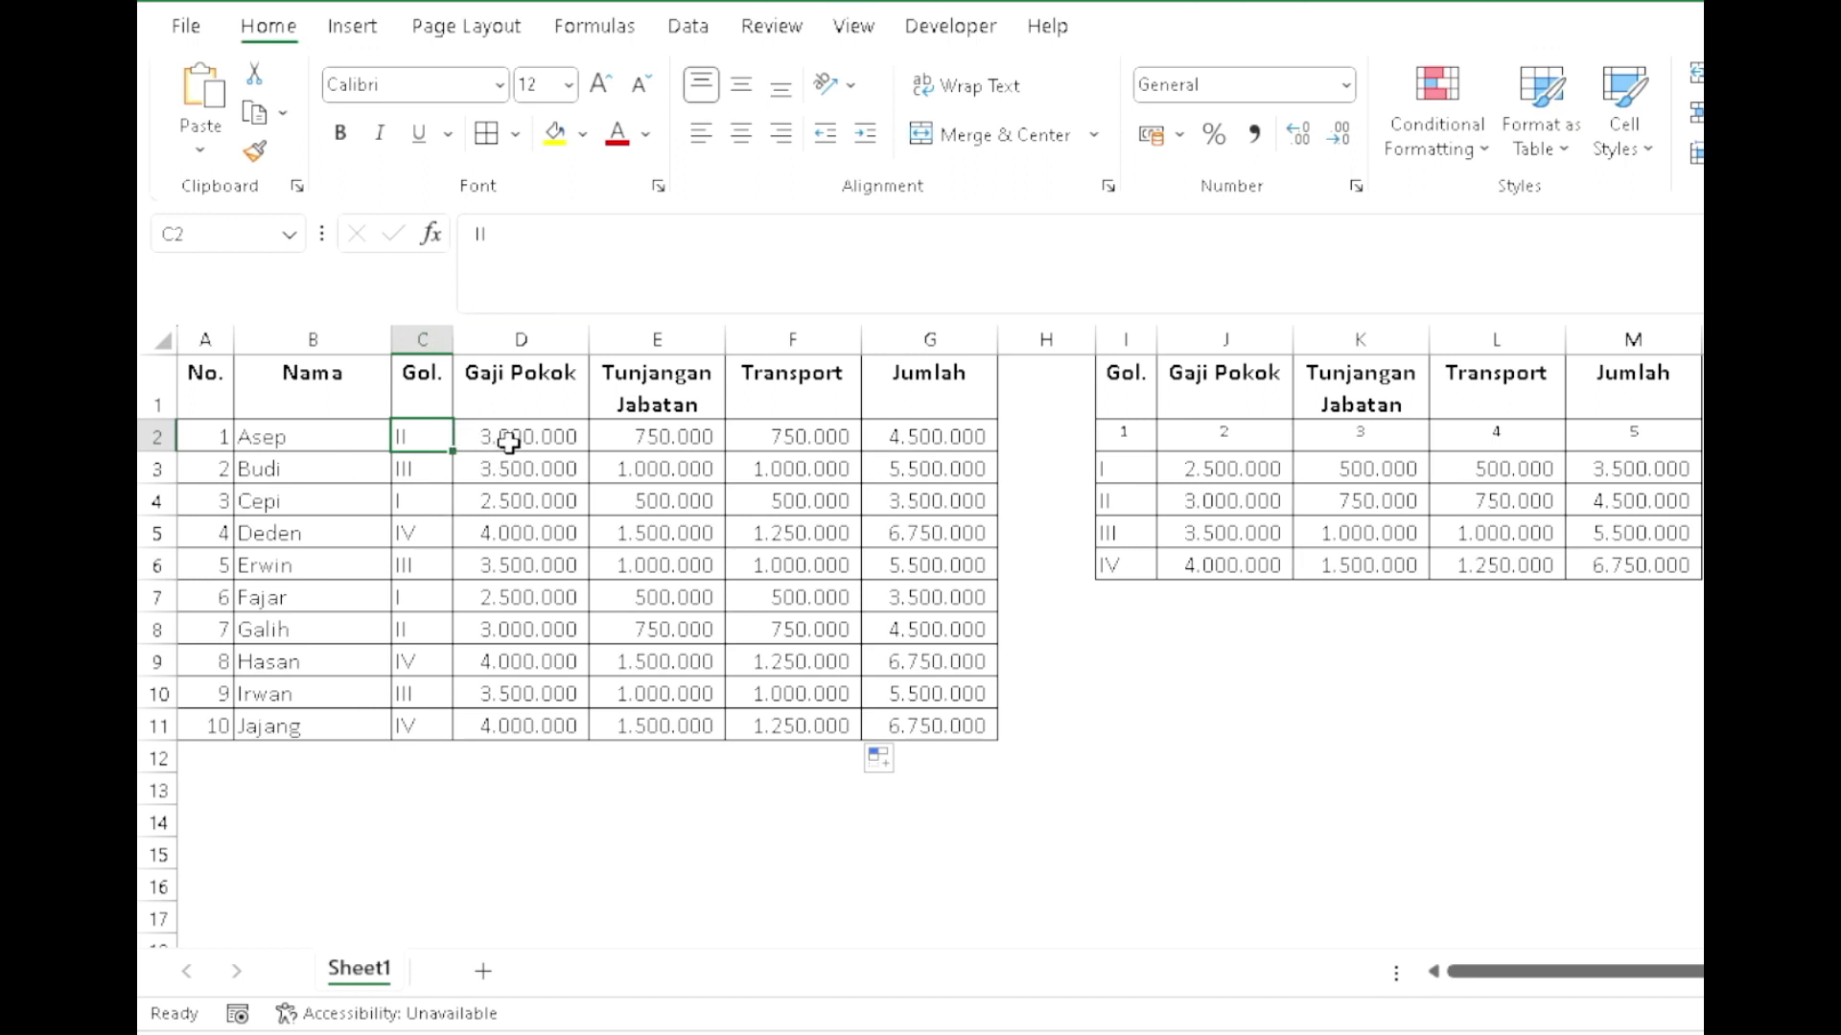
left_click(937, 438)
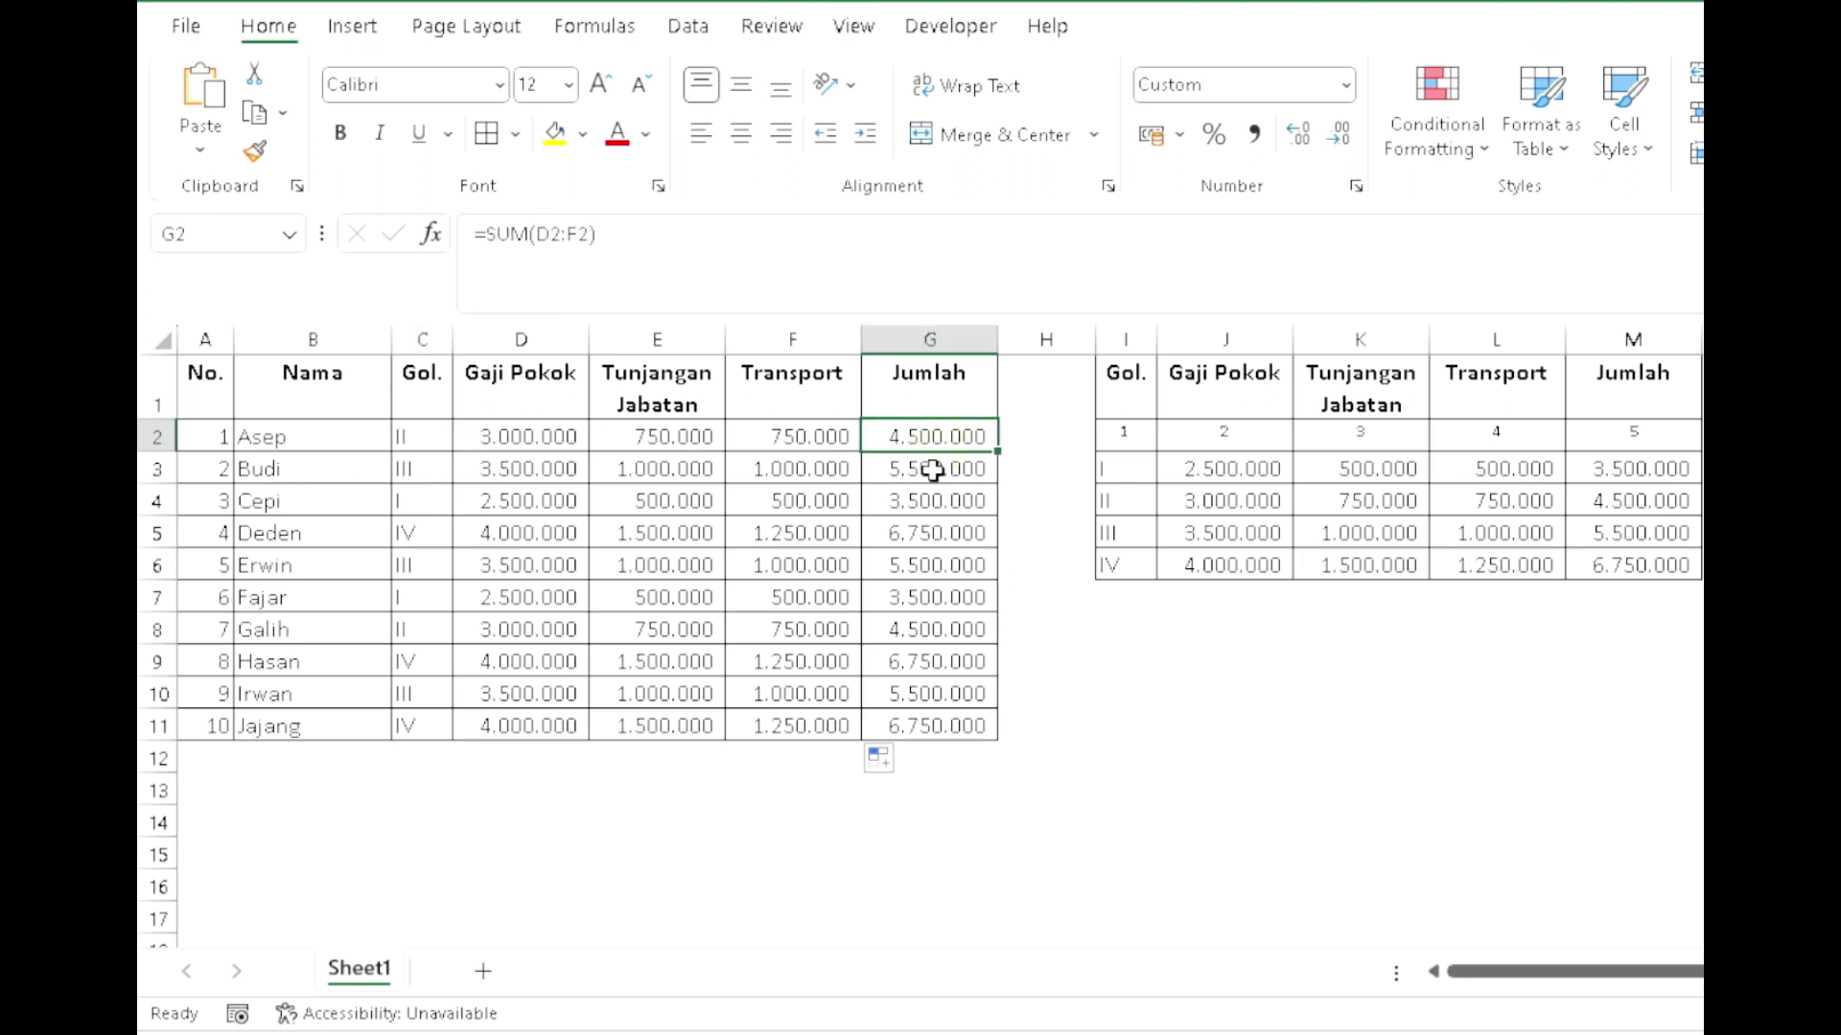
left_click(1648, 501)
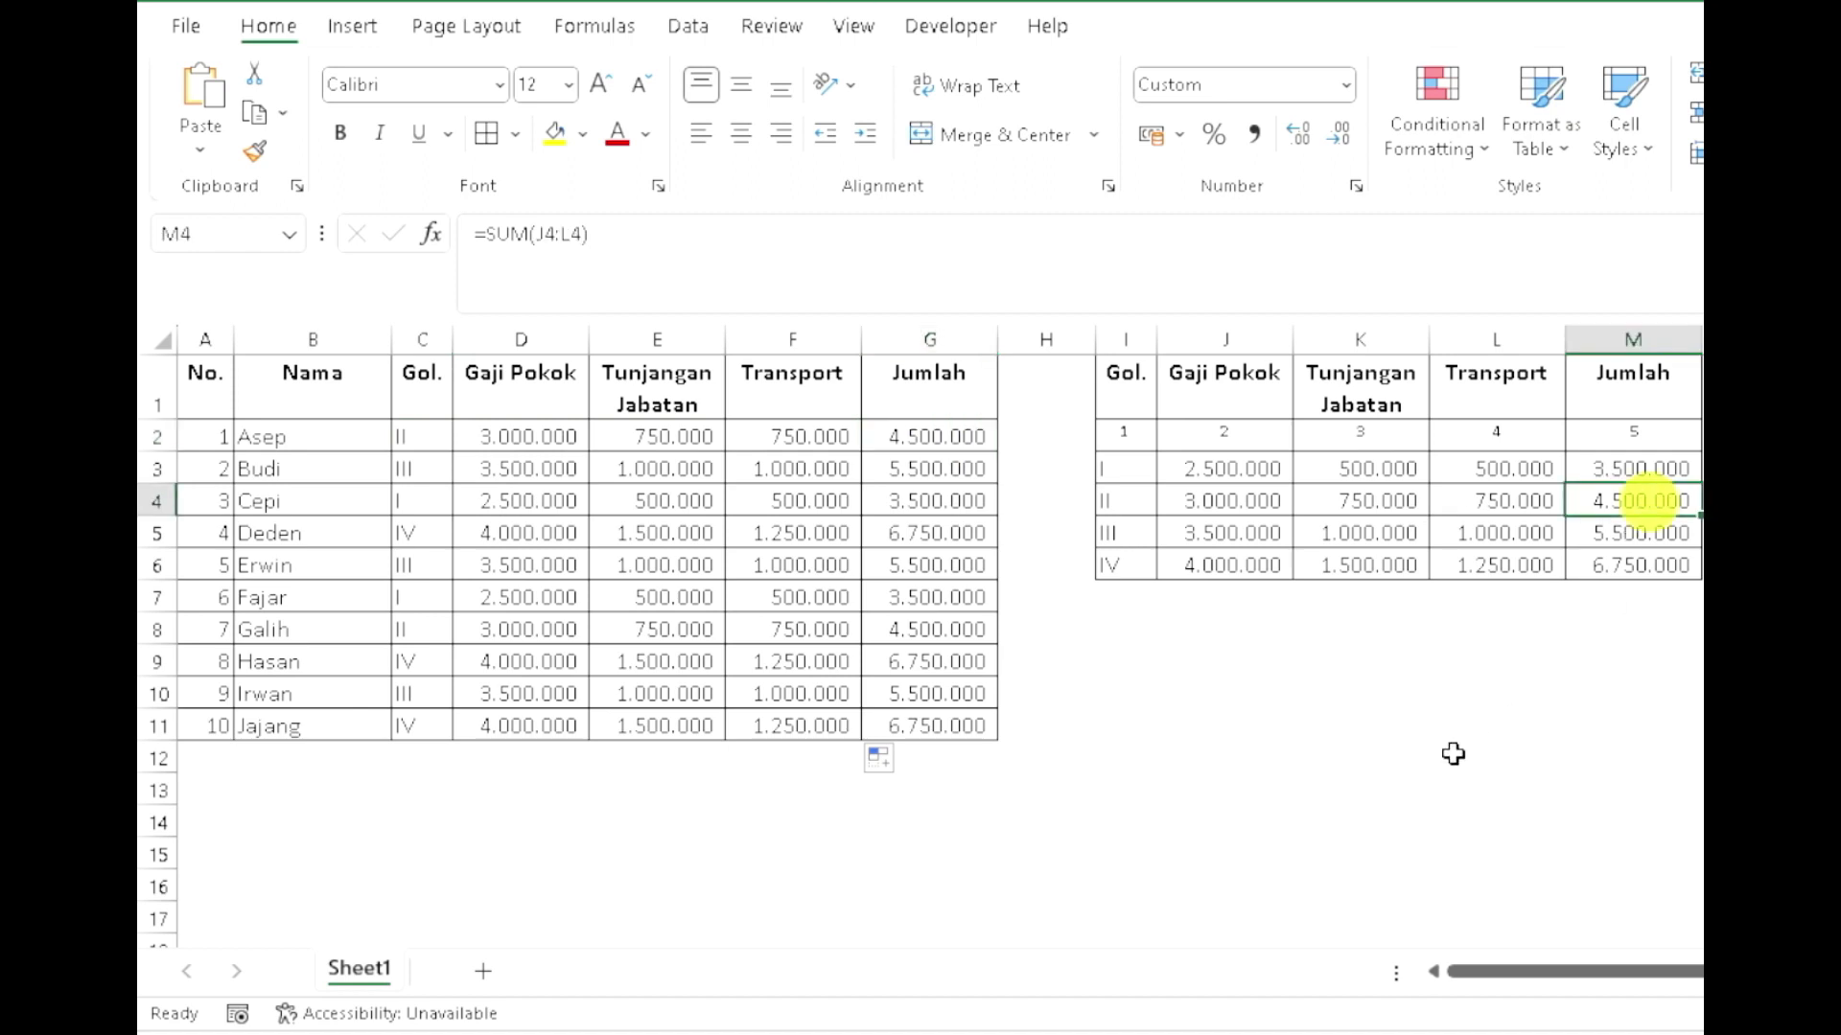
Step: Change the Gol. in cell C2 to IV and check the employee's Jumlah in G2
left_click(427, 436)
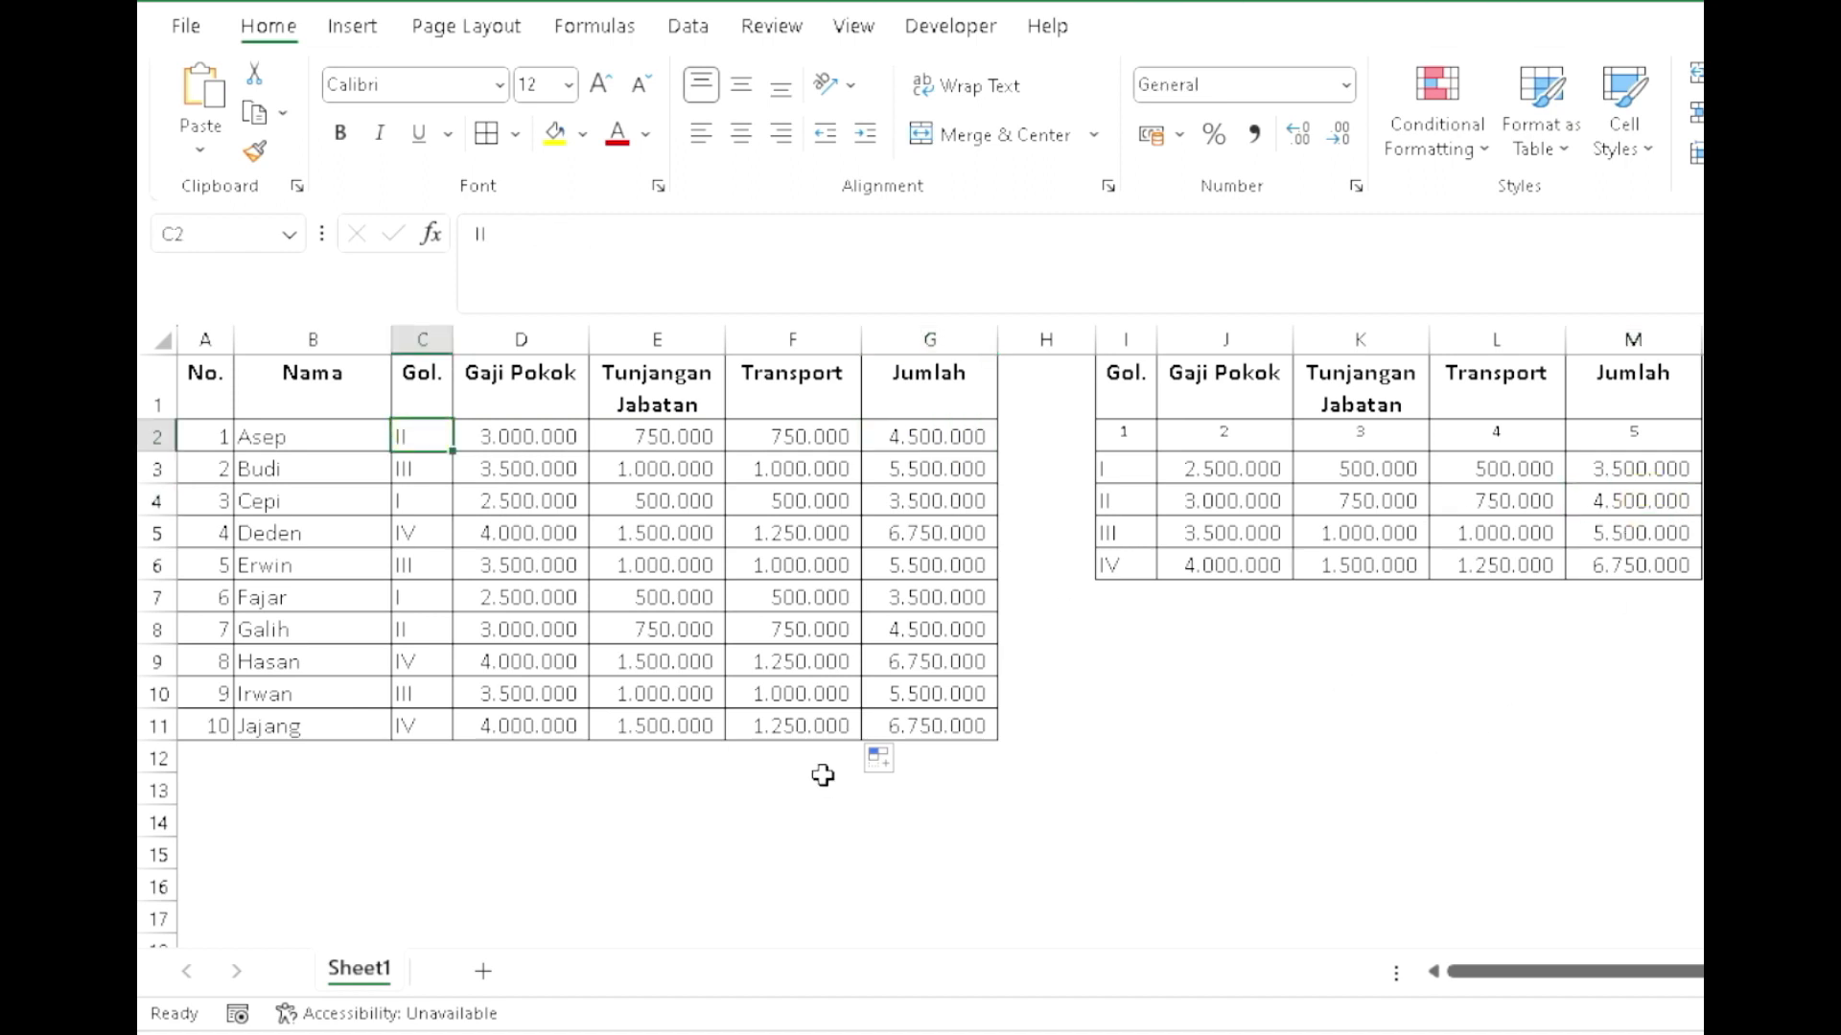
type("I")
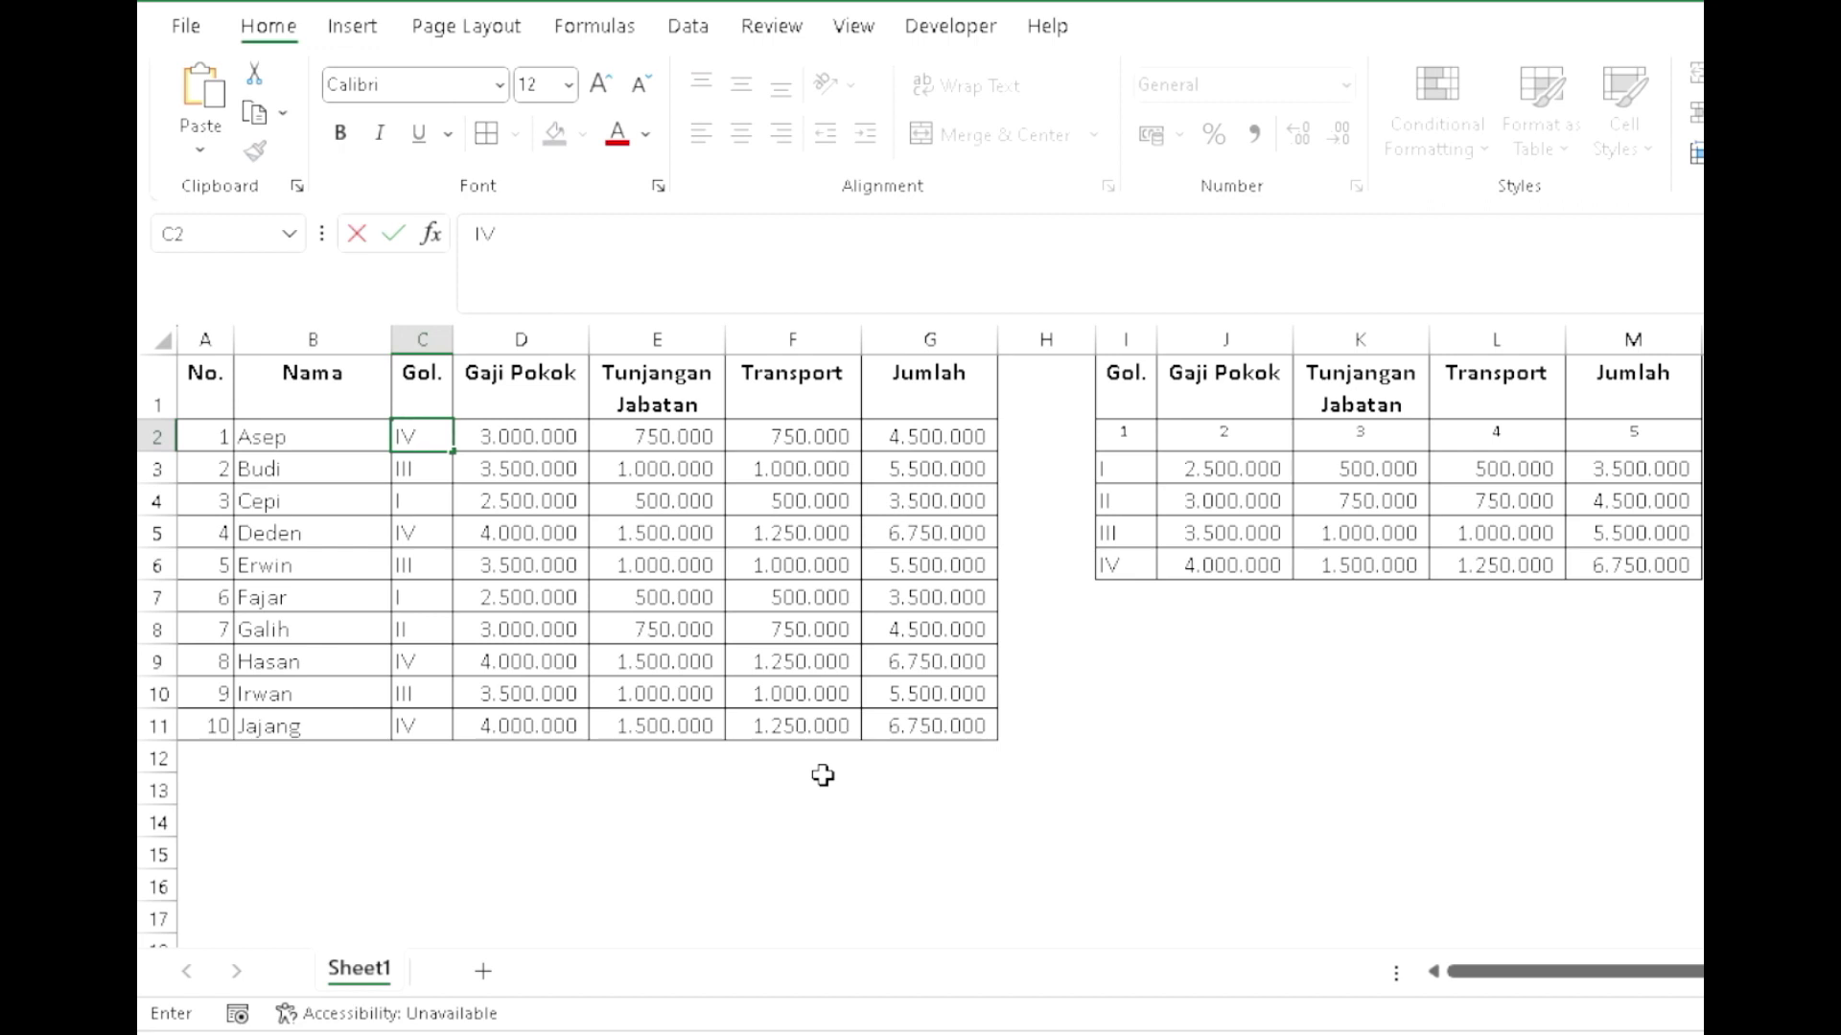
key("Return")
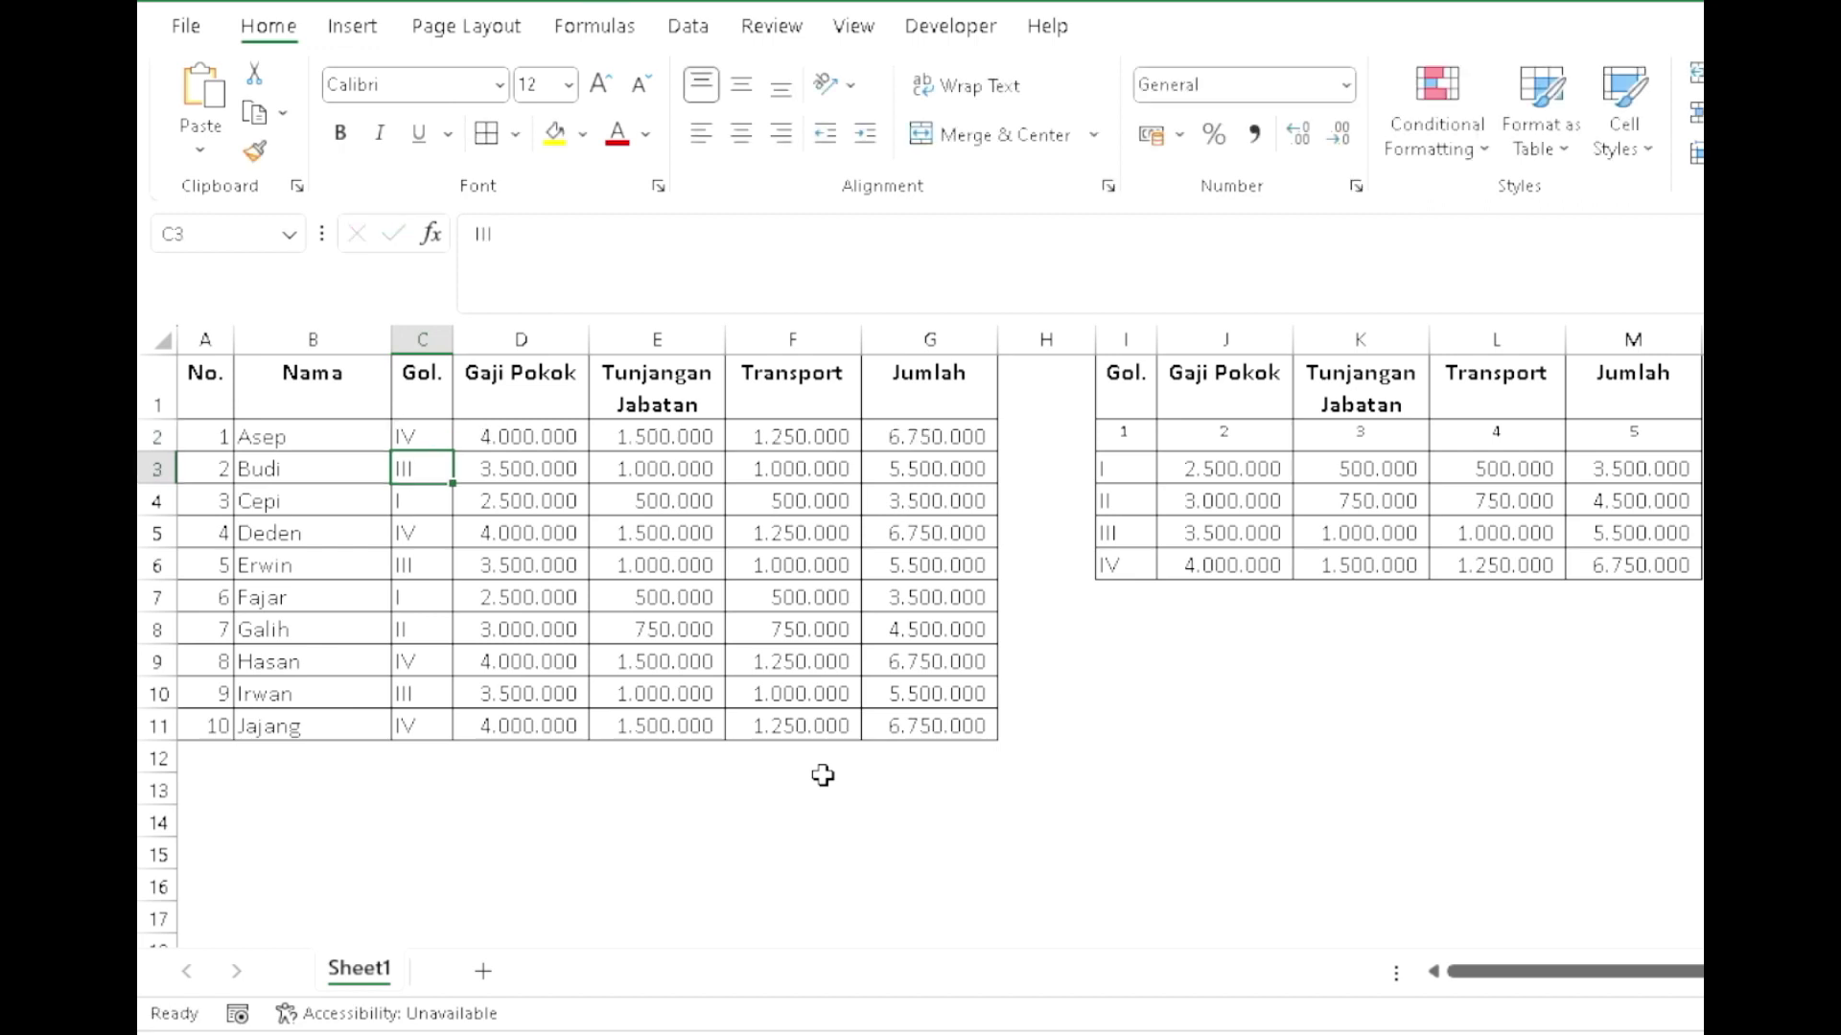
left_click(962, 443)
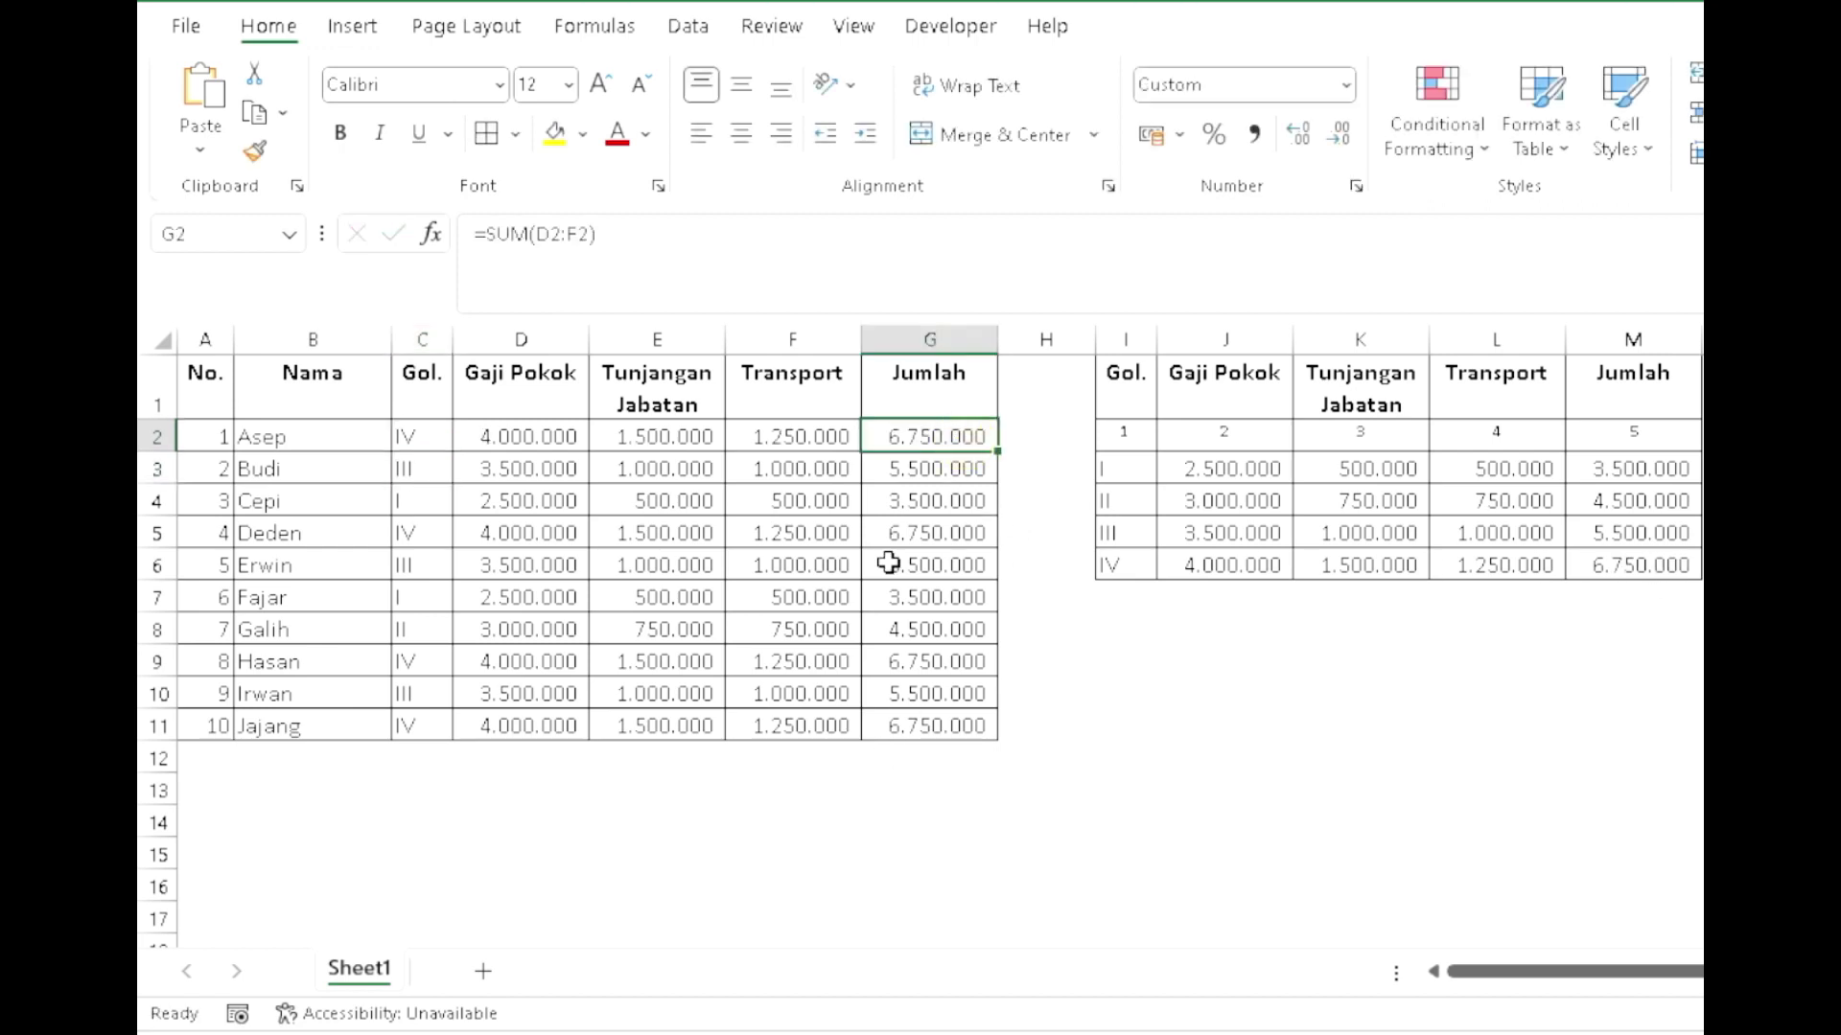
Step: Change the Gol. in cell C2 to V, which the reference table lacks, and inspect the VLOOKUP formula in D2
left_click(395, 435)
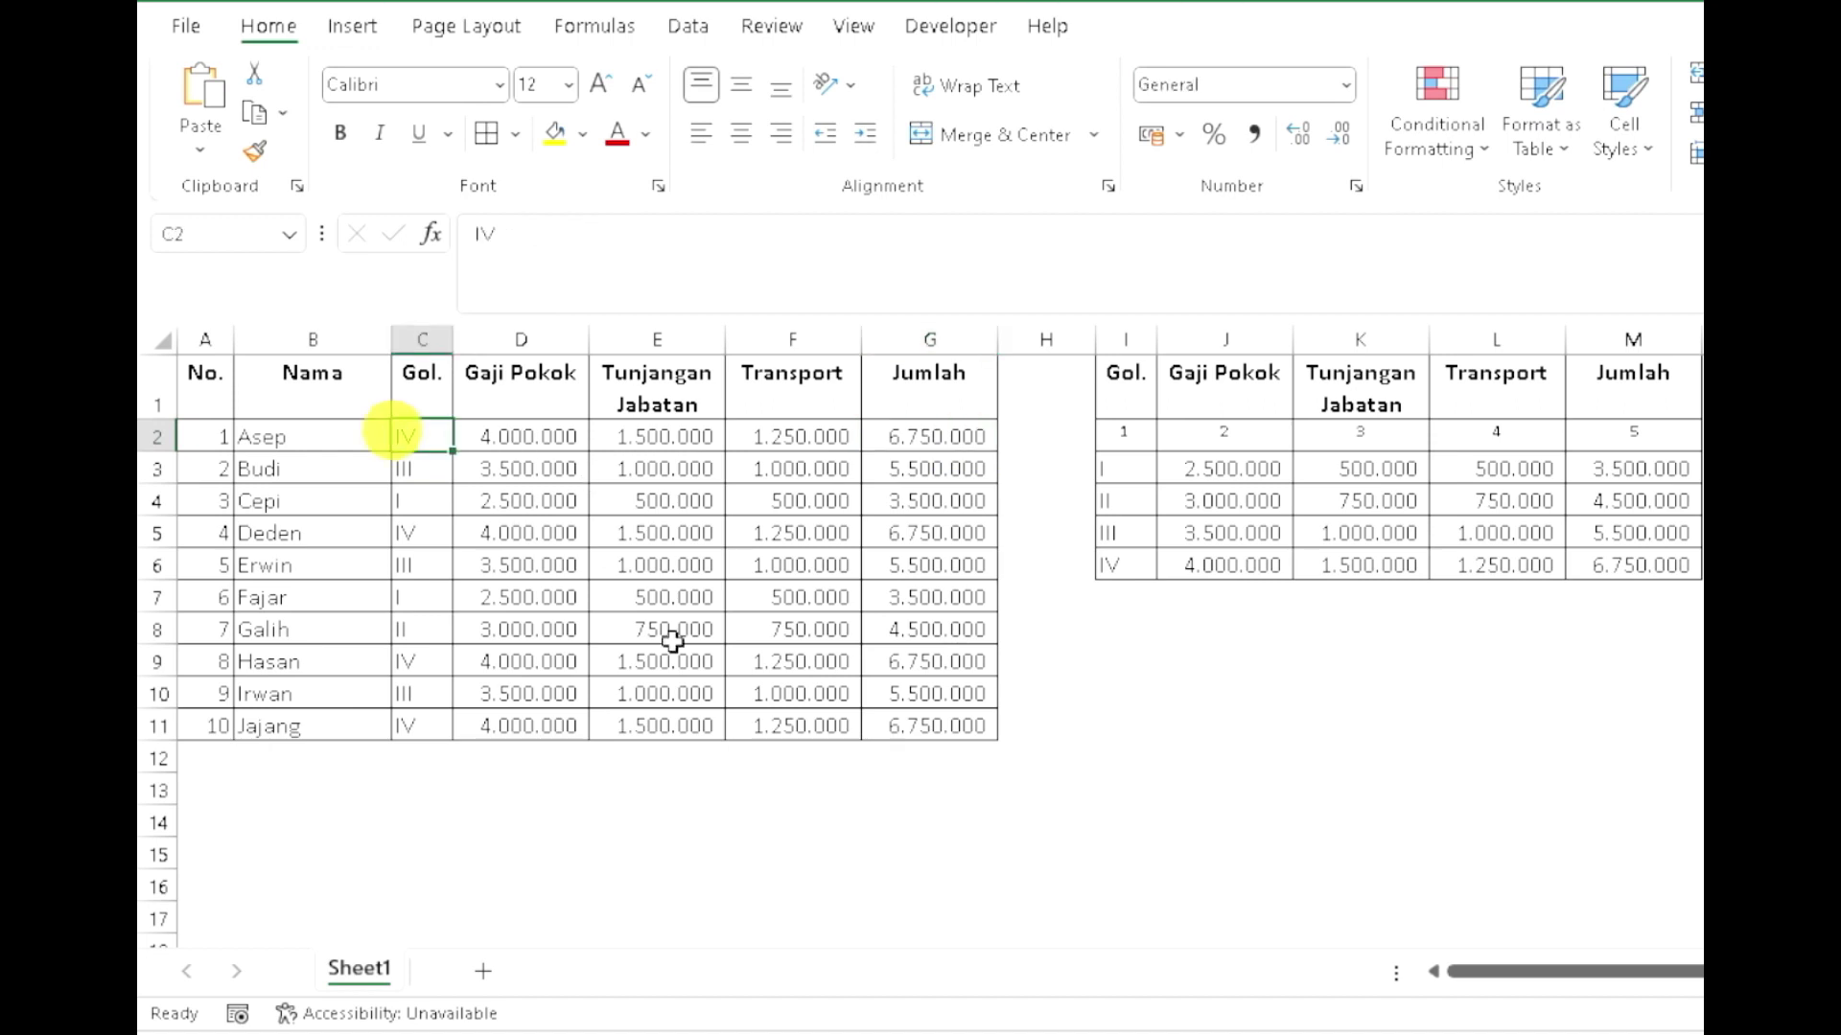
left_click_drag(590, 240, 210, 233)
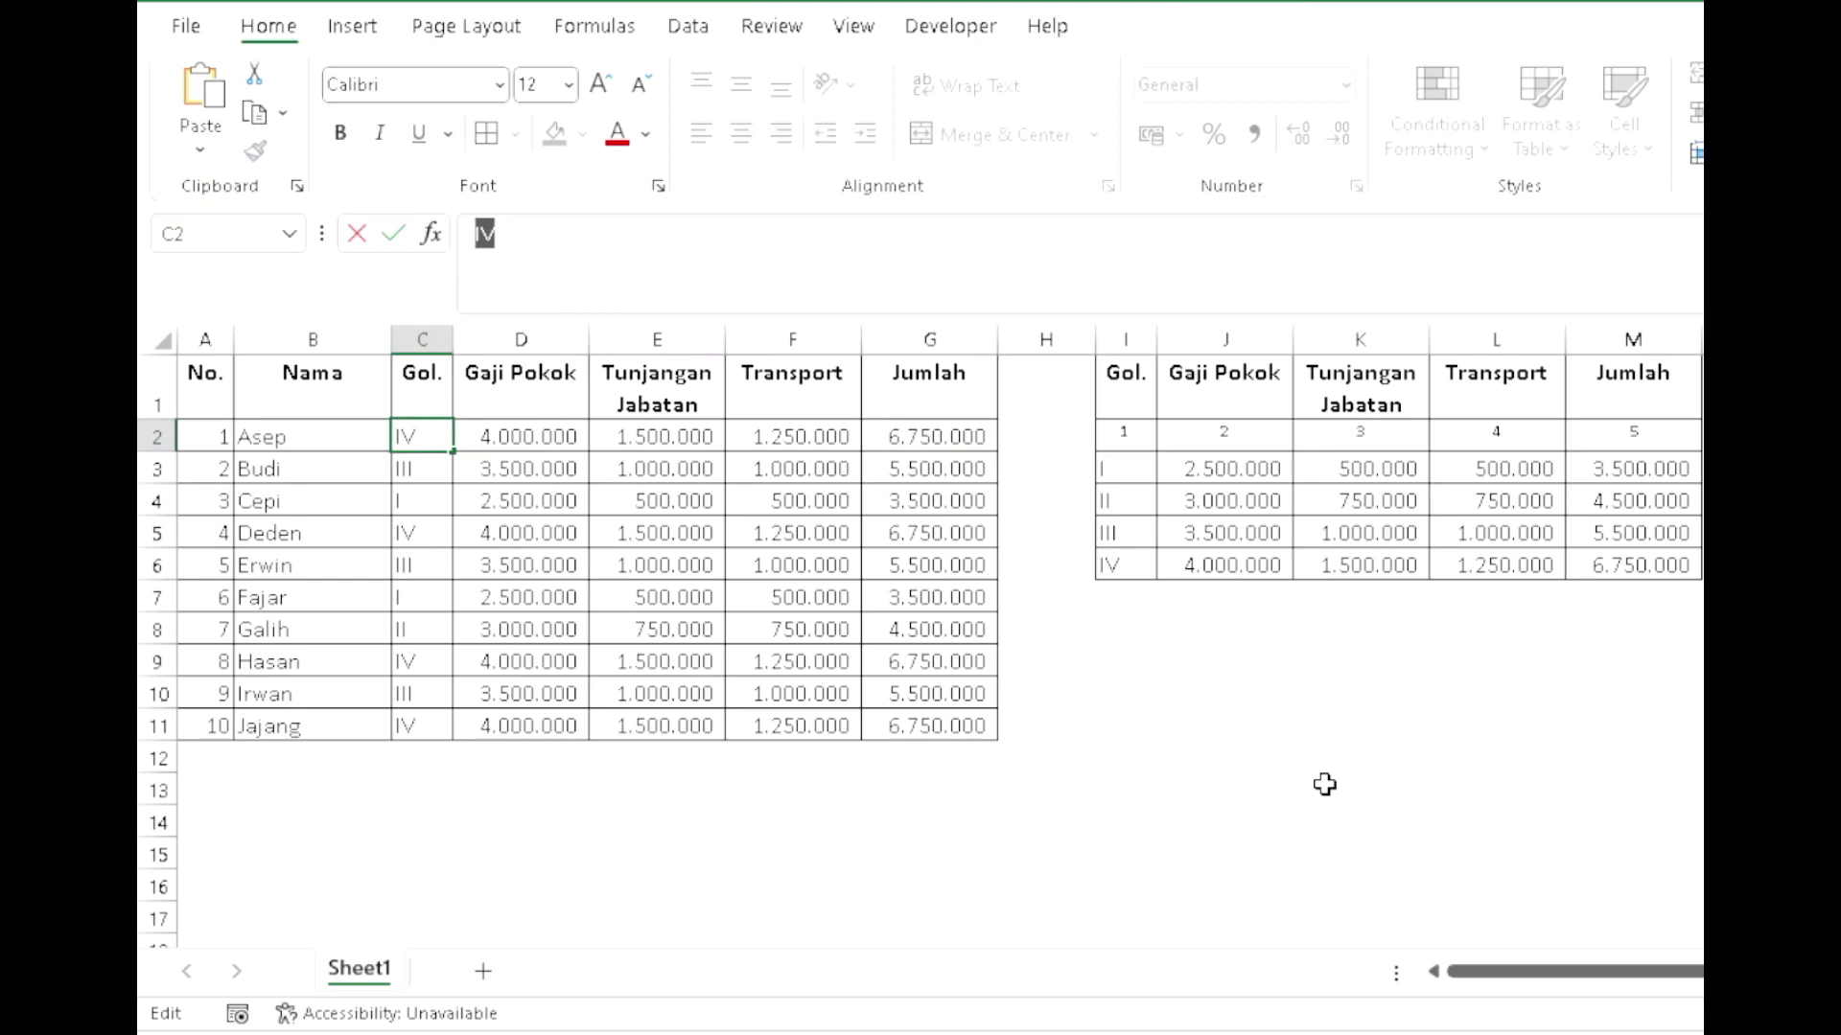
type("V")
key("Return")
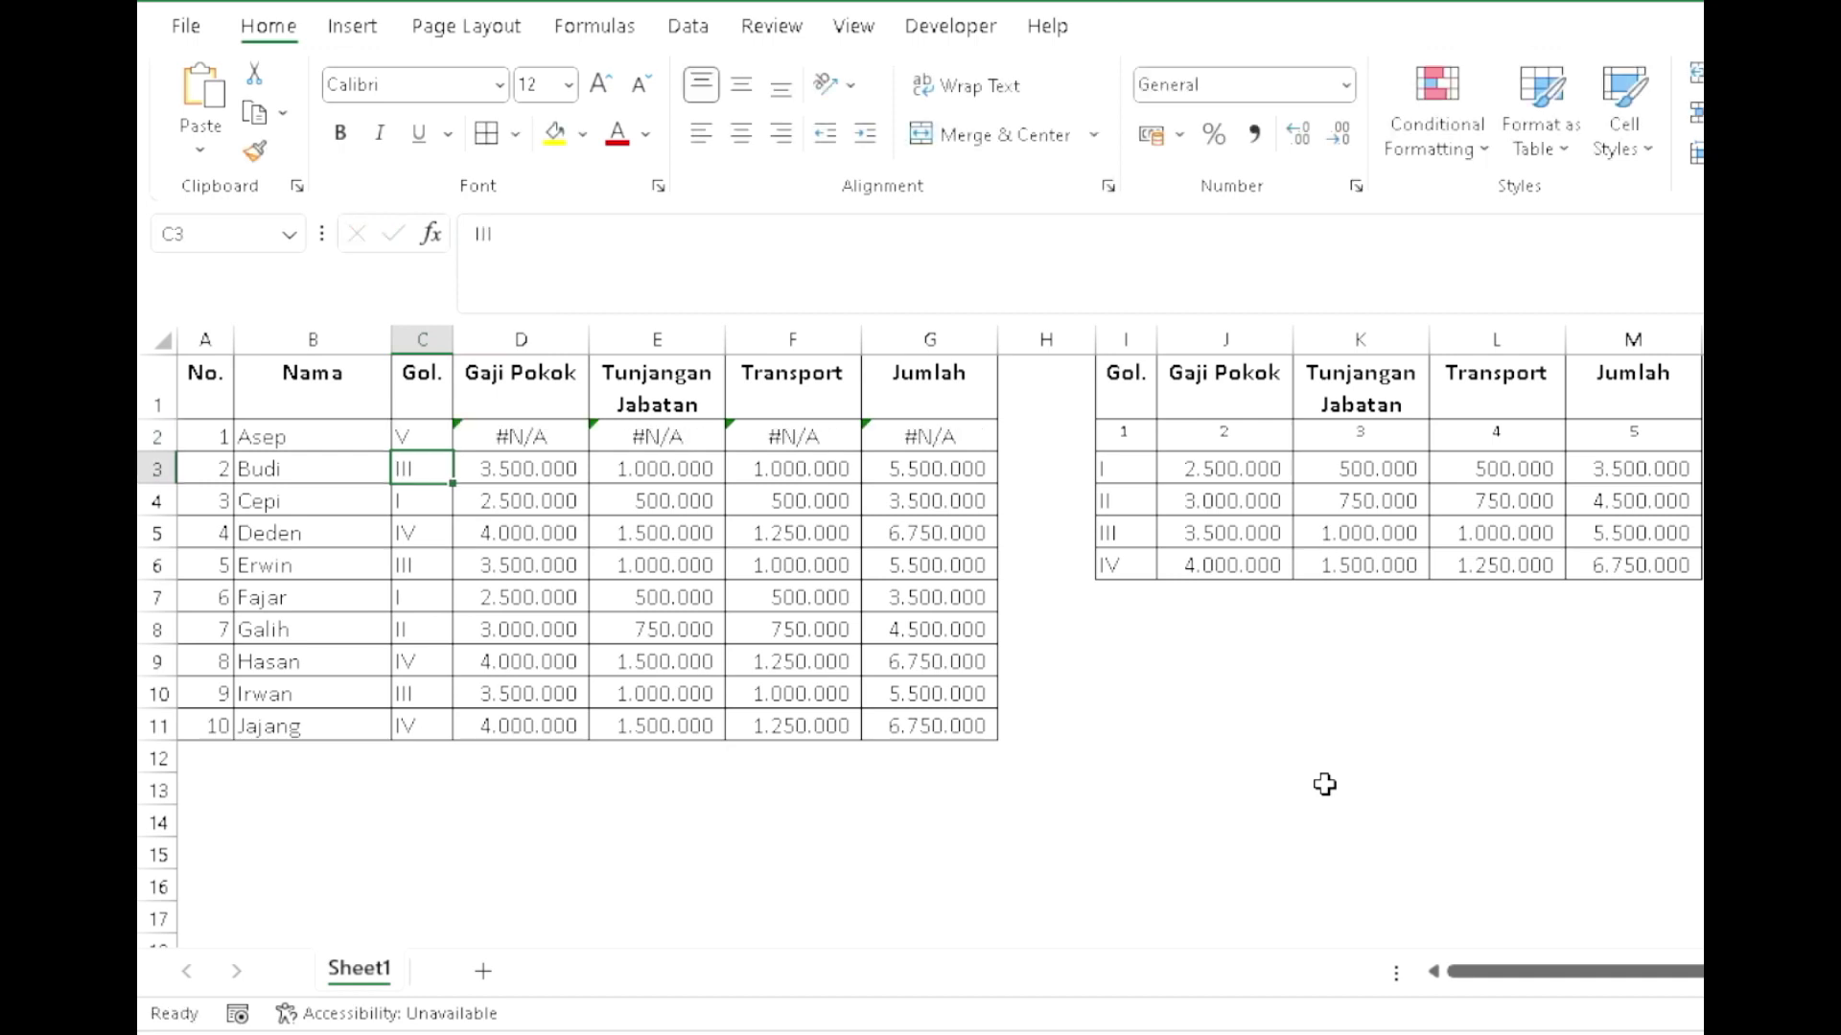
left_click(526, 438)
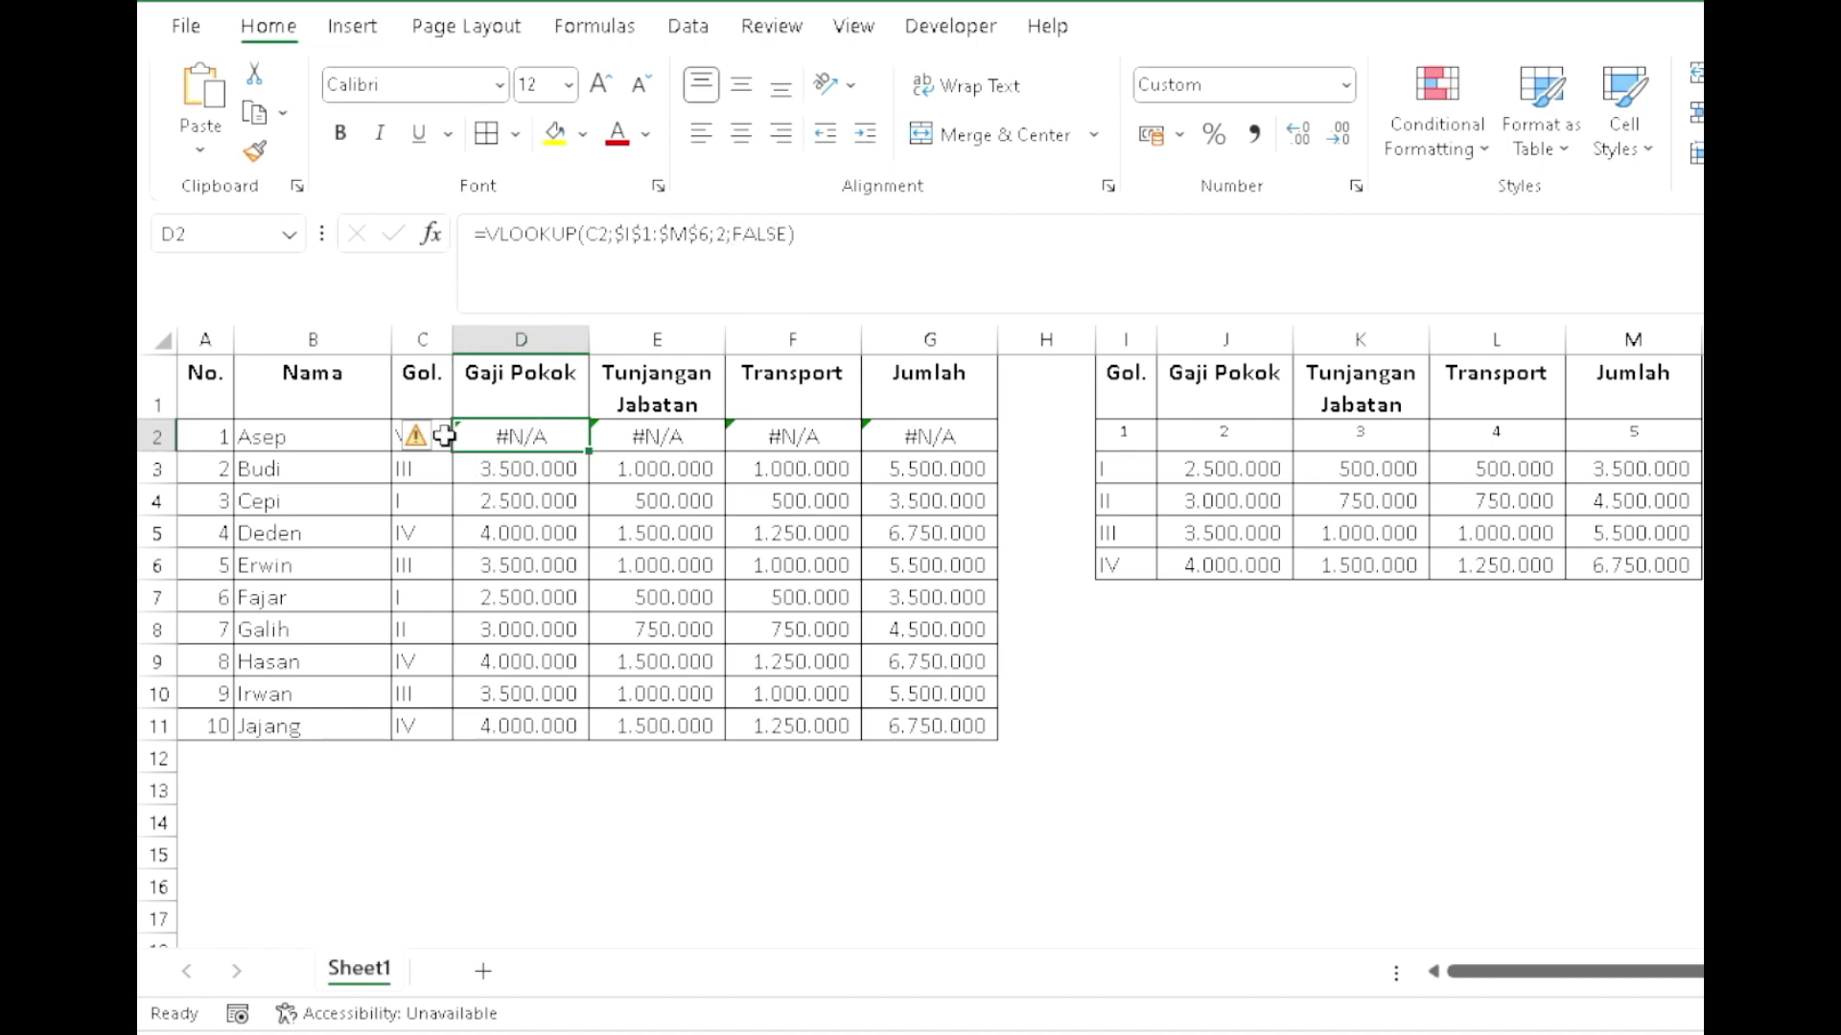
left_click(527, 505)
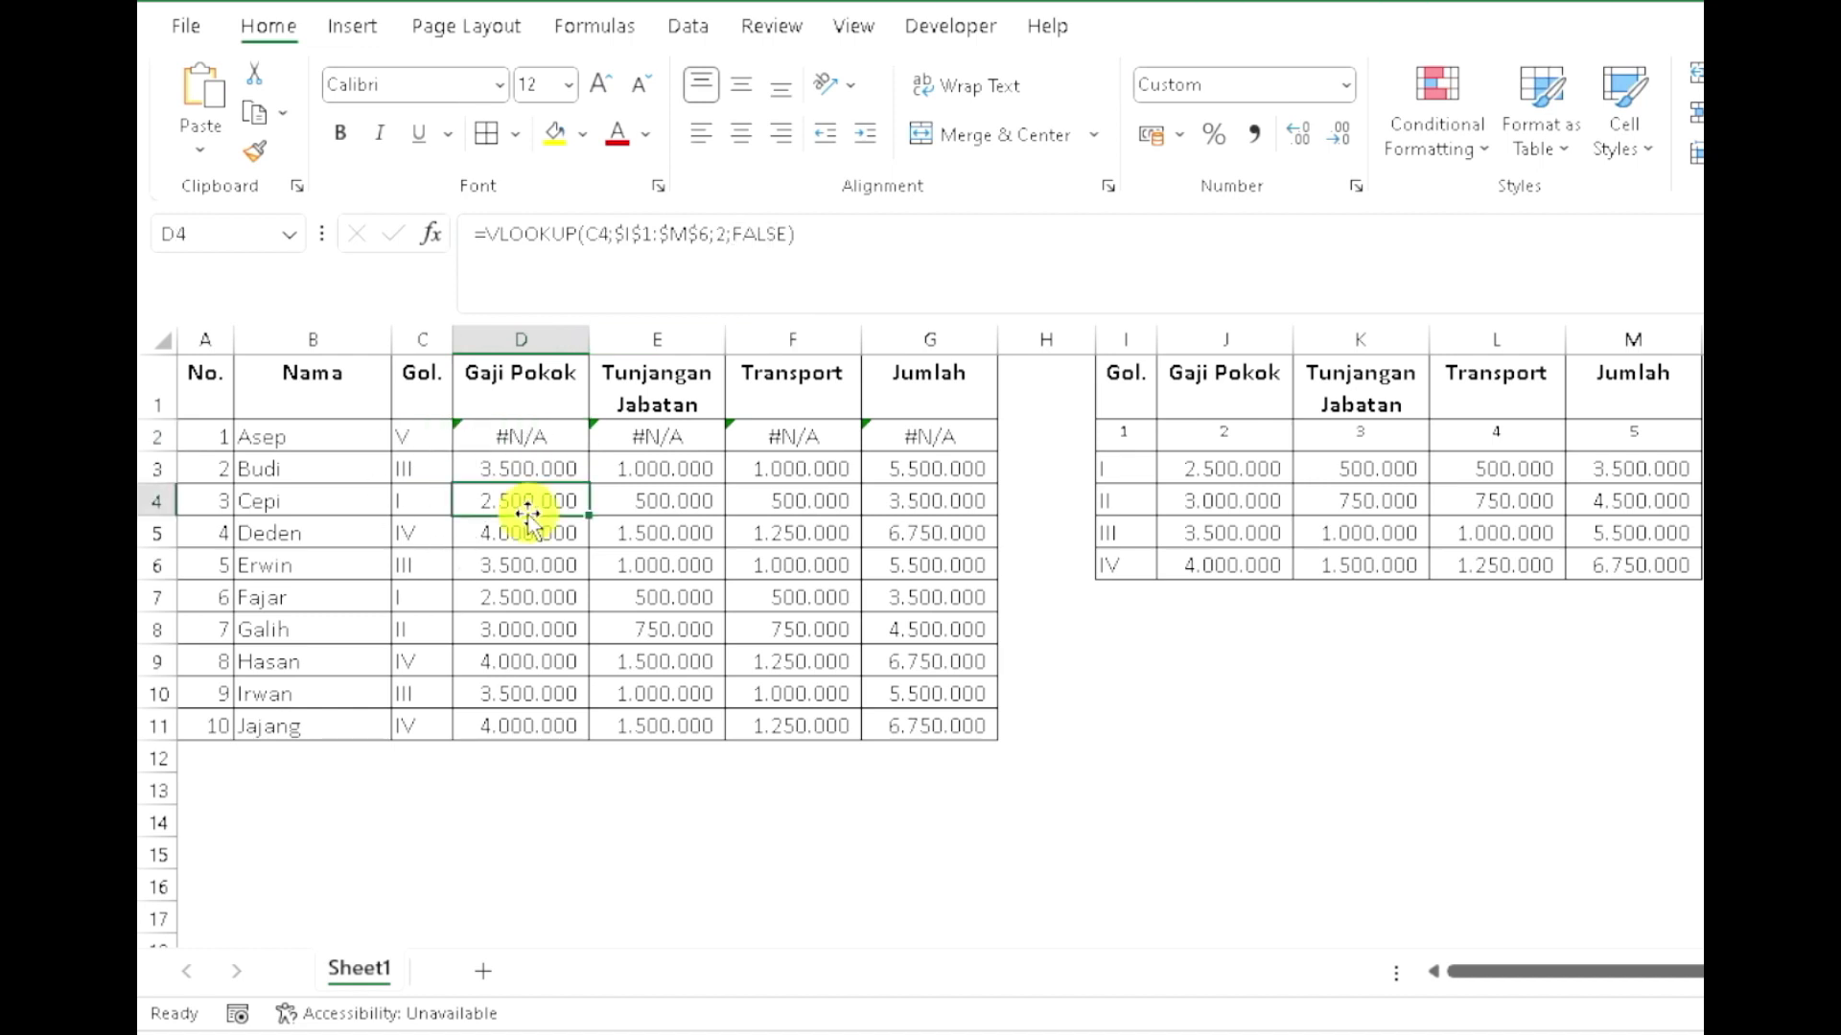
Step: Set the row 2 employee's Gol. in cell C2 back to II
left_click(420, 440)
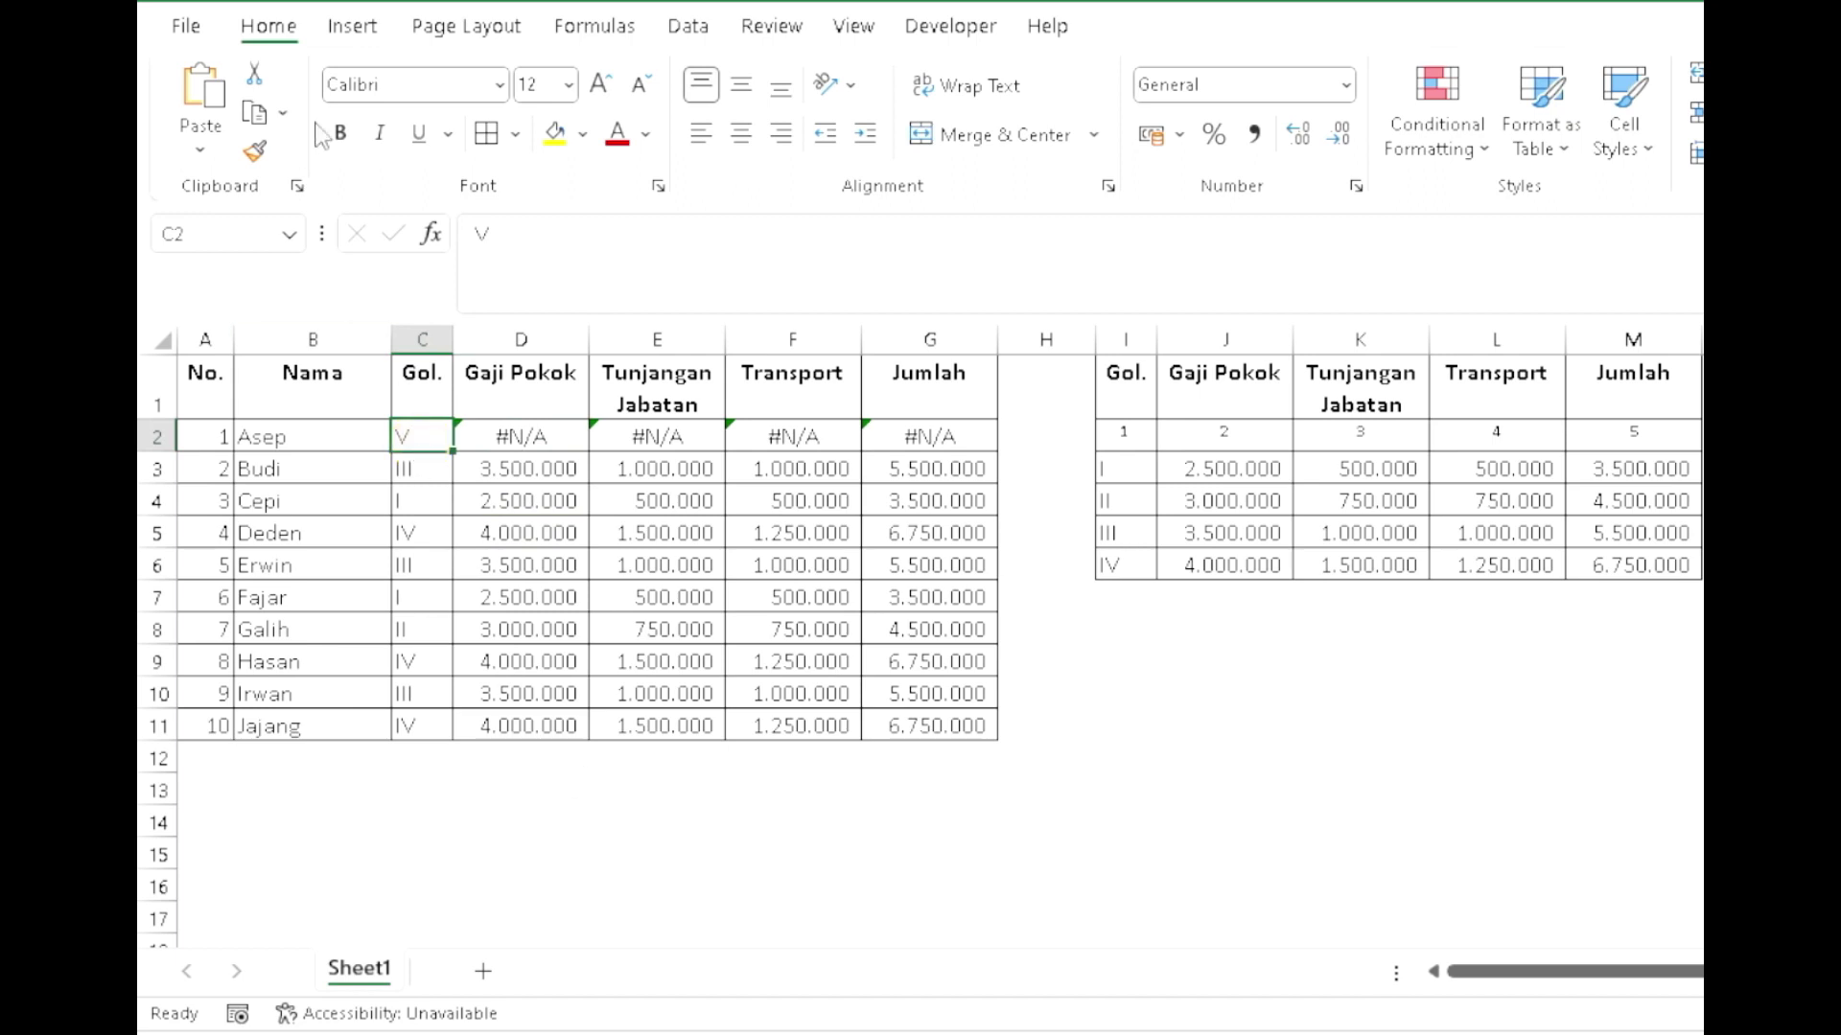
type("I")
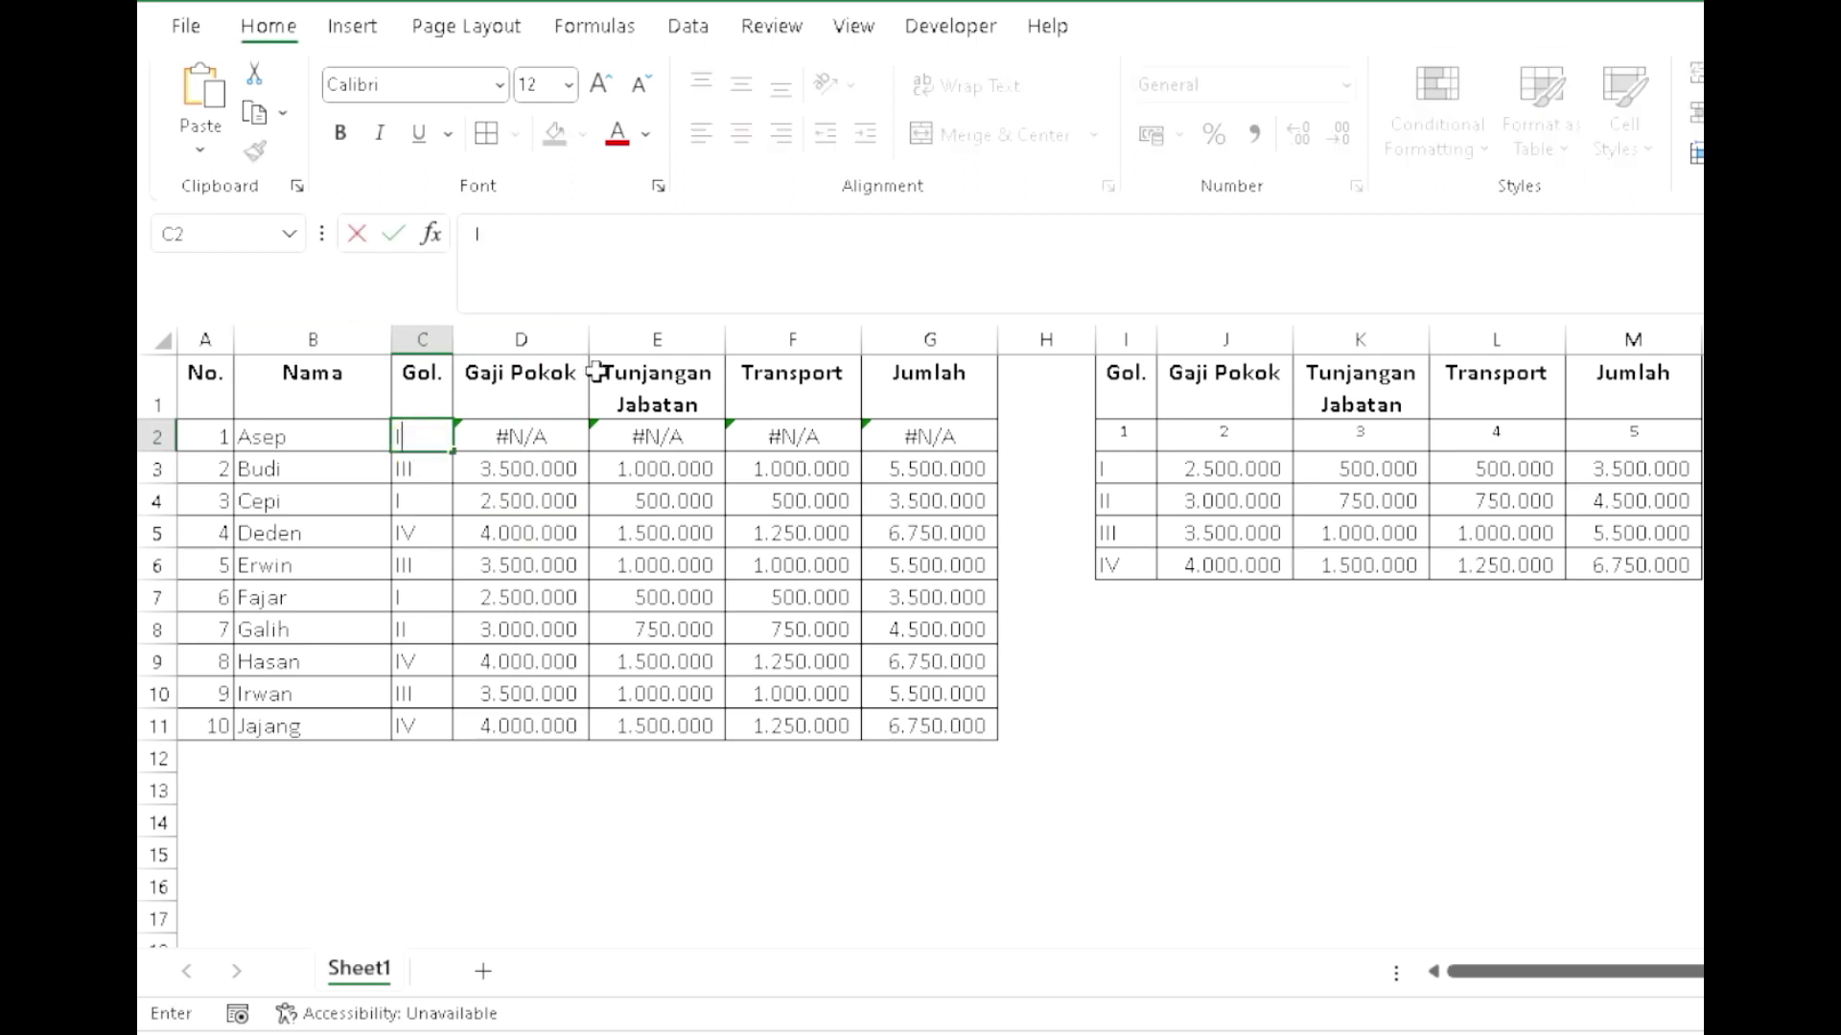
type("I")
key("Return")
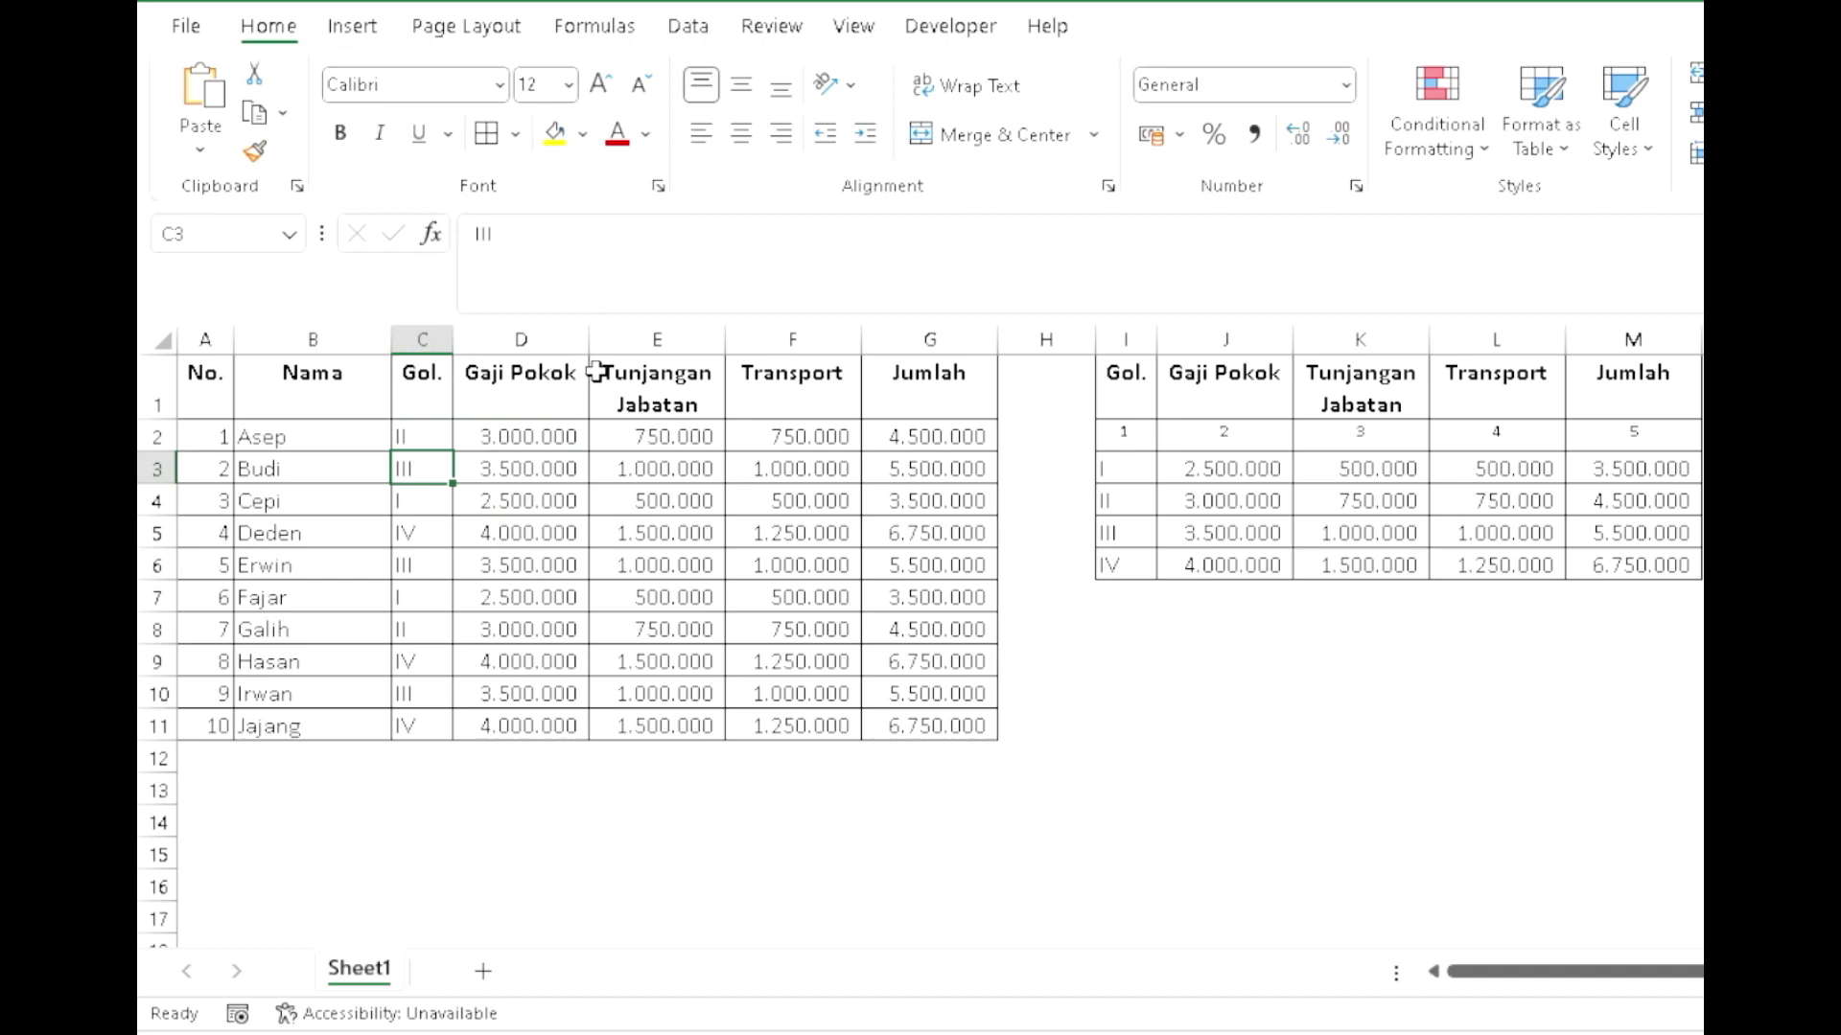